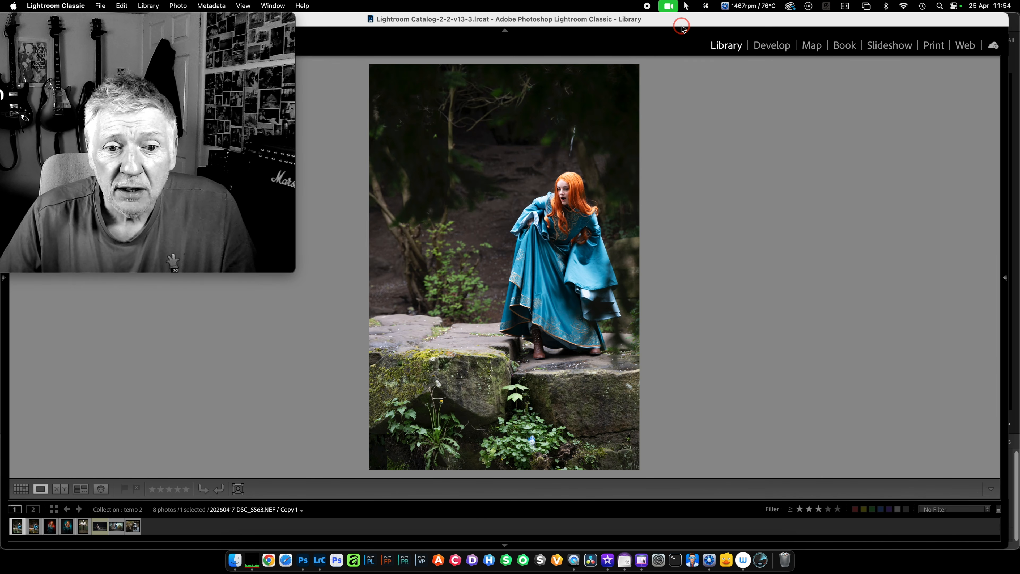
Review the sample portrait photos in the temp 2 collection one after another at full-image size
key(Left)
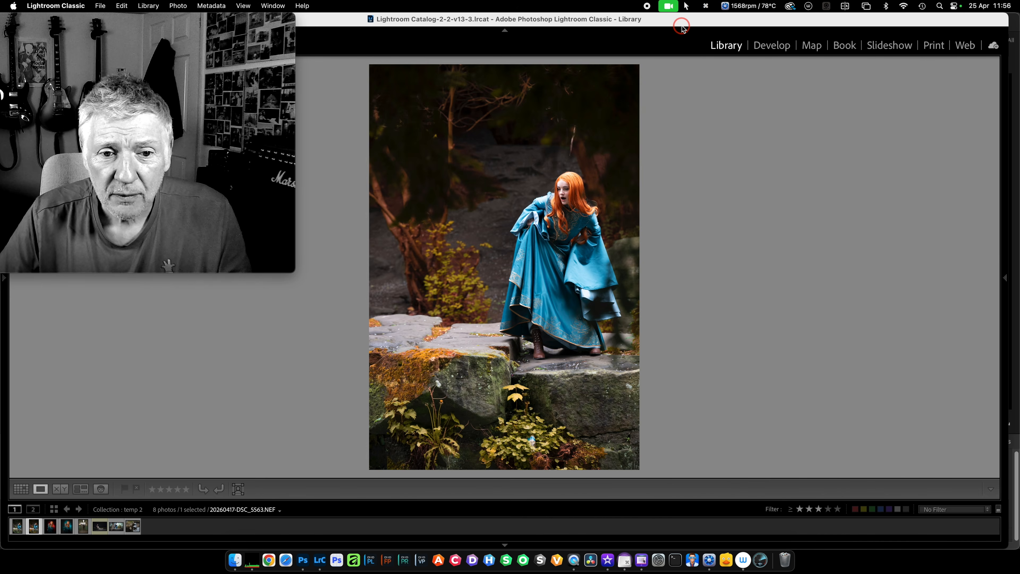
key(Right)
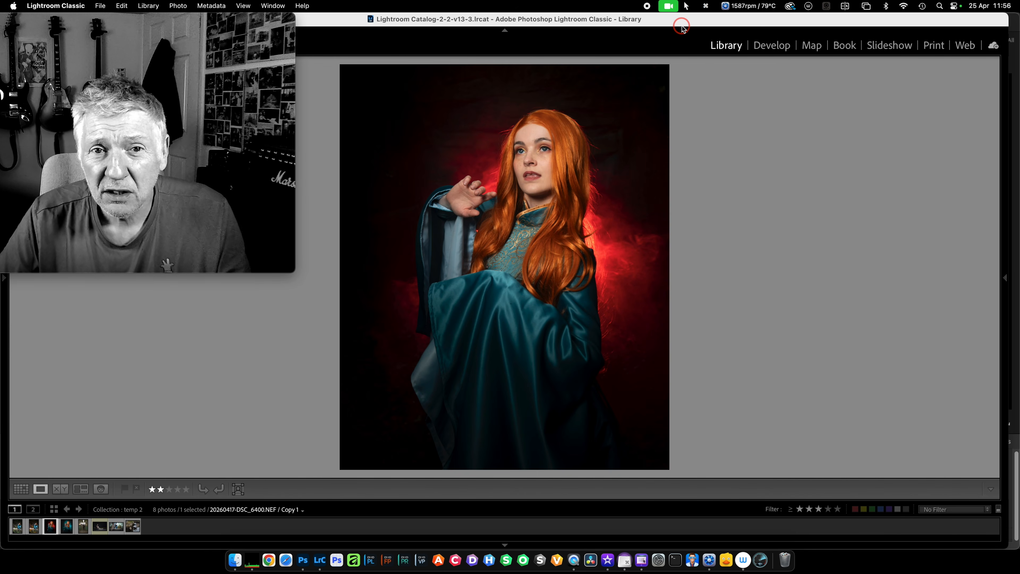
key(Right)
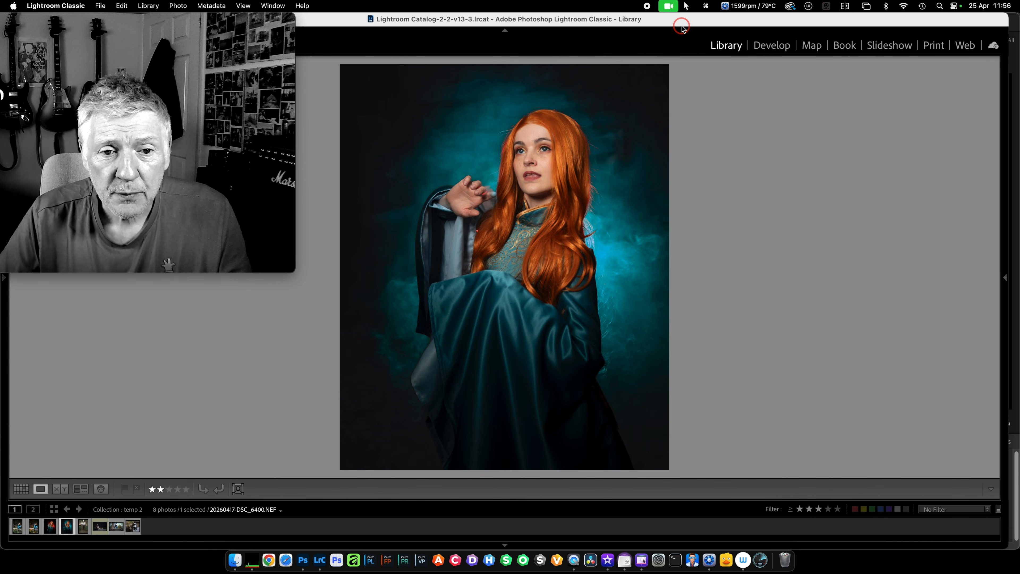
key(Right)
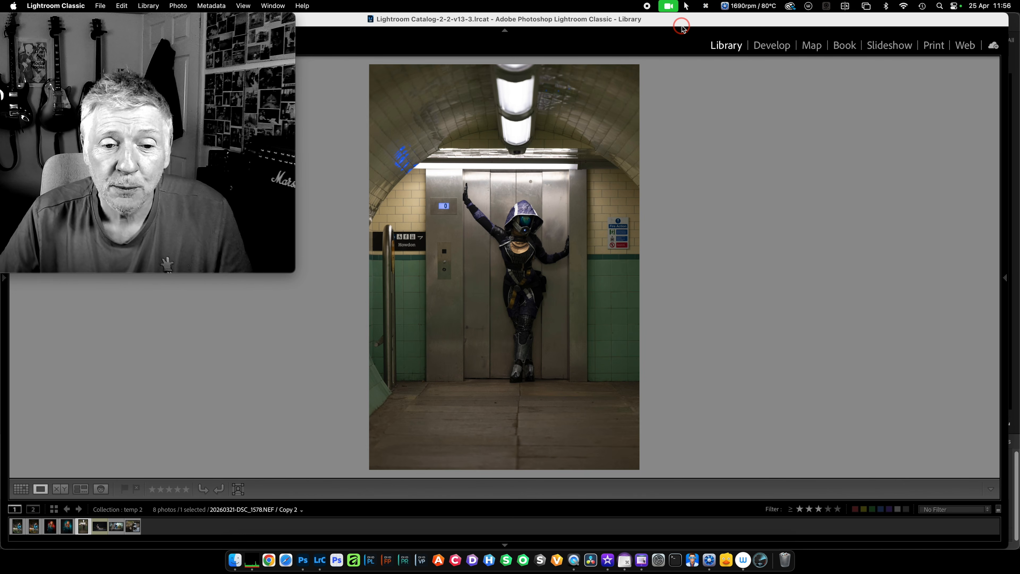
key(Right)
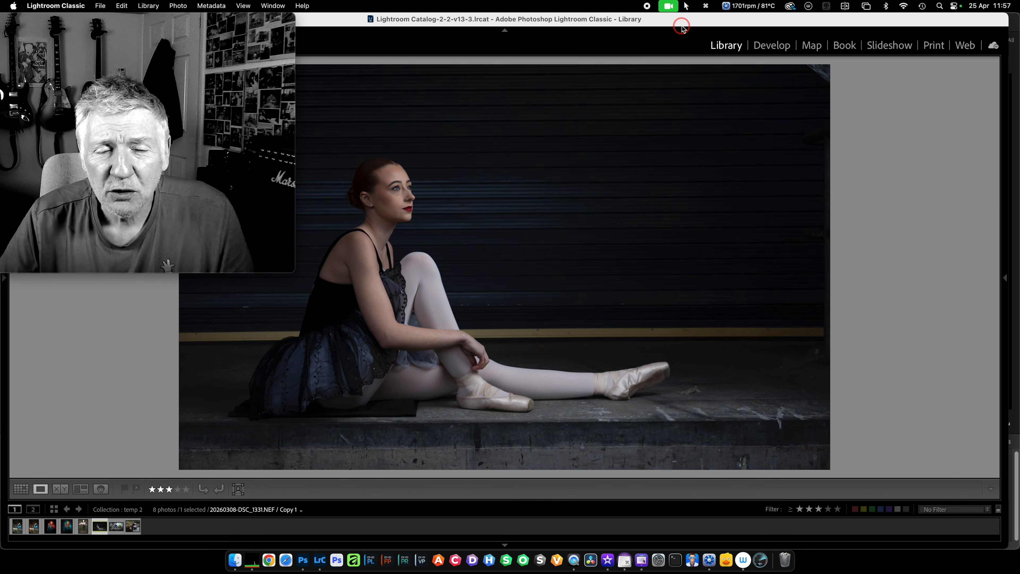
key(Right)
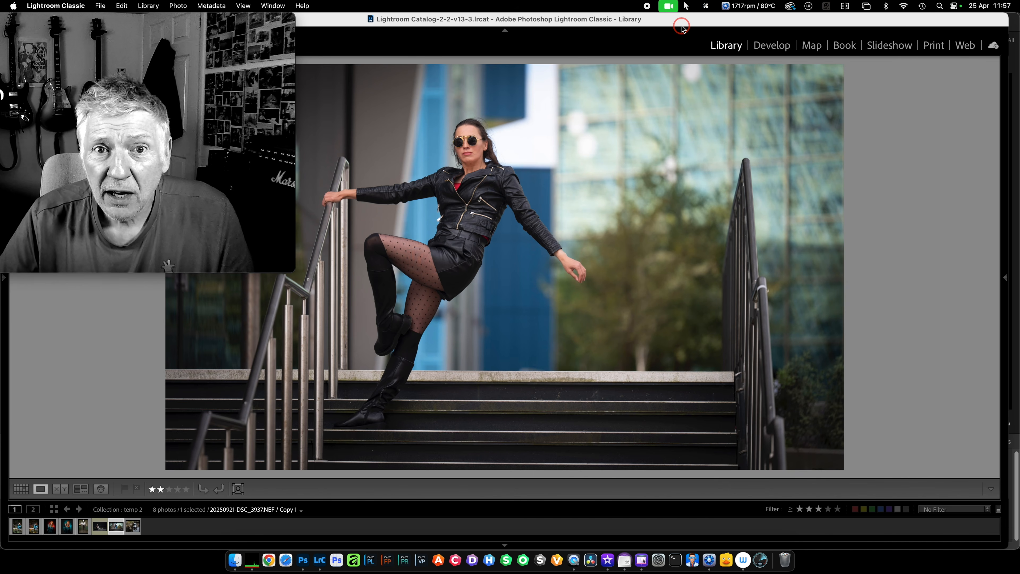
key(Right)
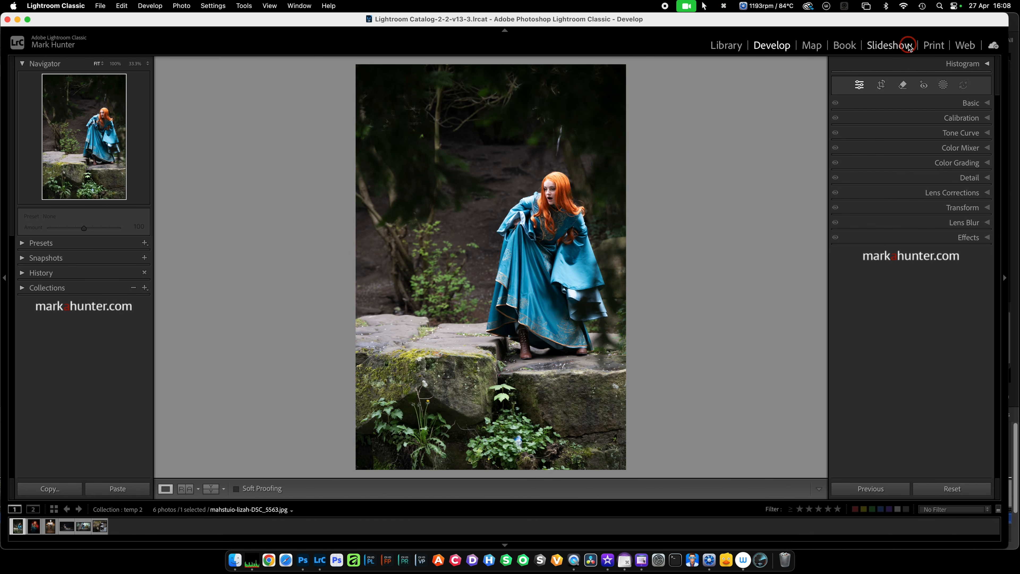
Remove the small blue distraction in the foliage at the photo's lower edge using Remove with generative AI
click(903, 85)
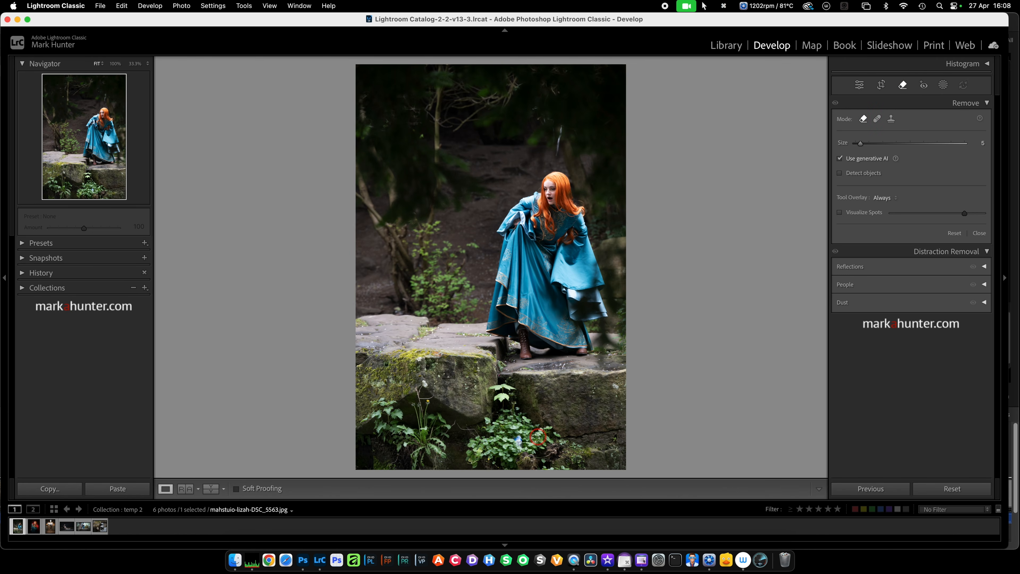
click(518, 441)
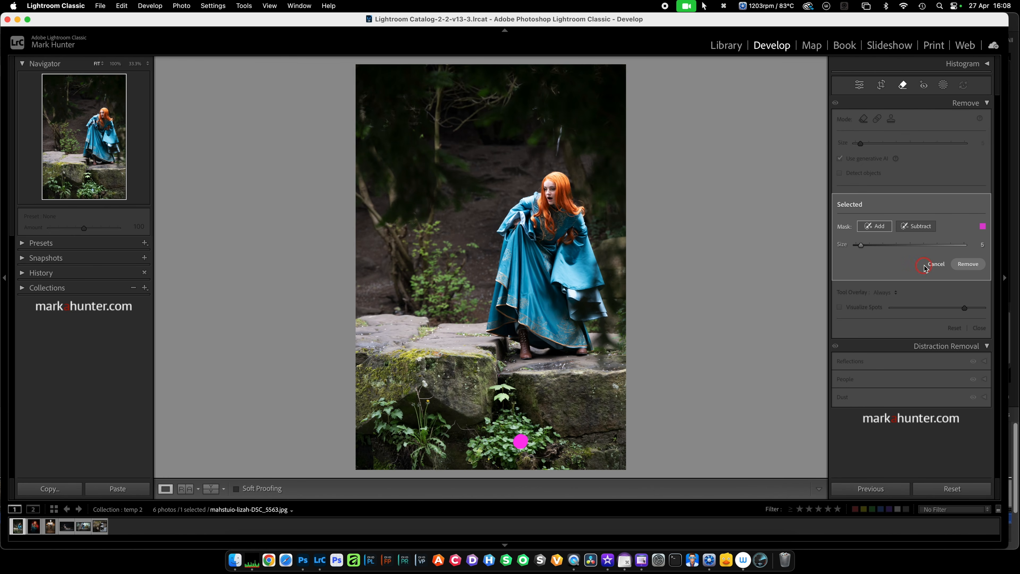
click(970, 265)
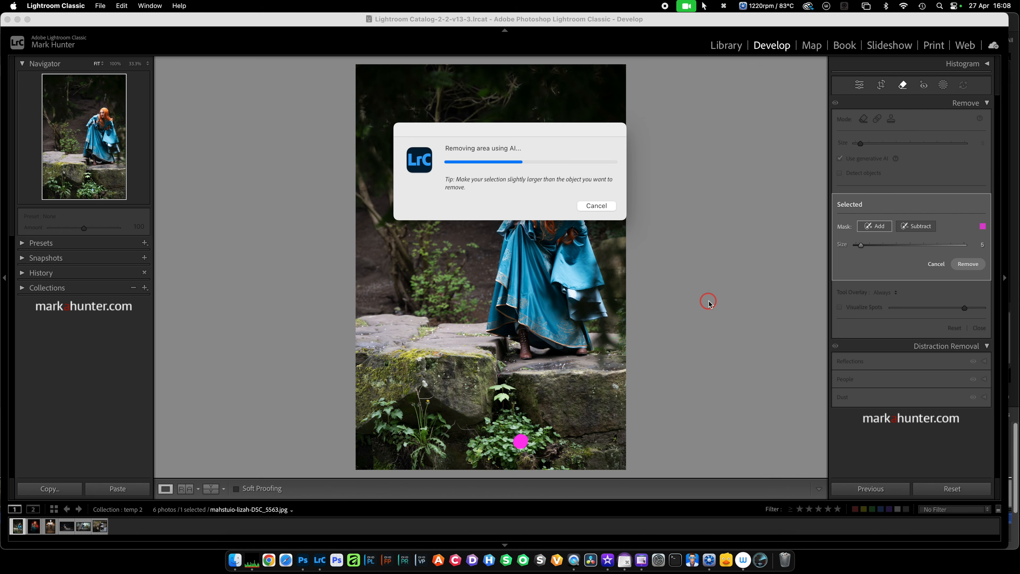
click(858, 86)
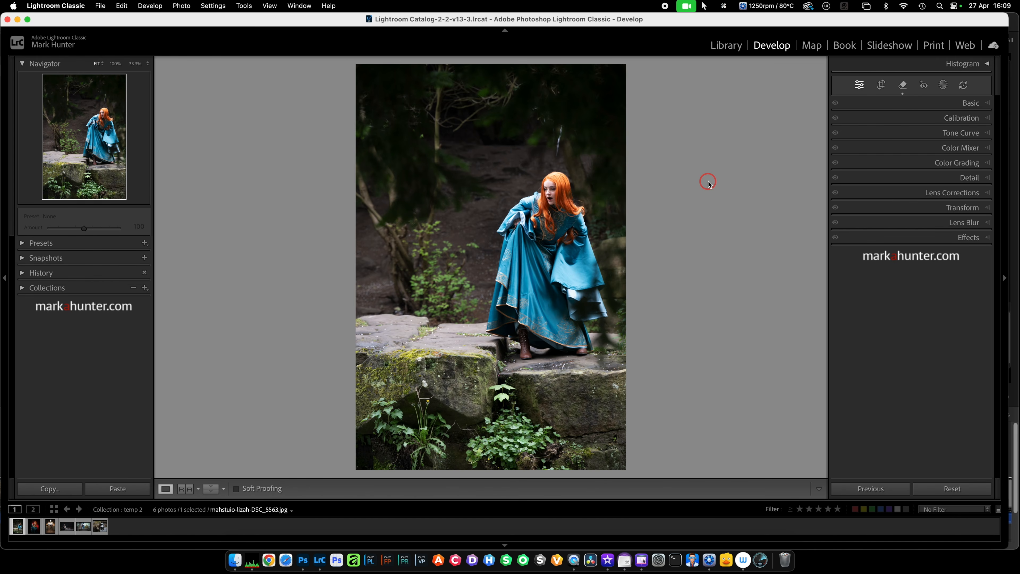
Try warming the whole photo with a white balance Temp of +18, and reset Temp to its default
click(989, 103)
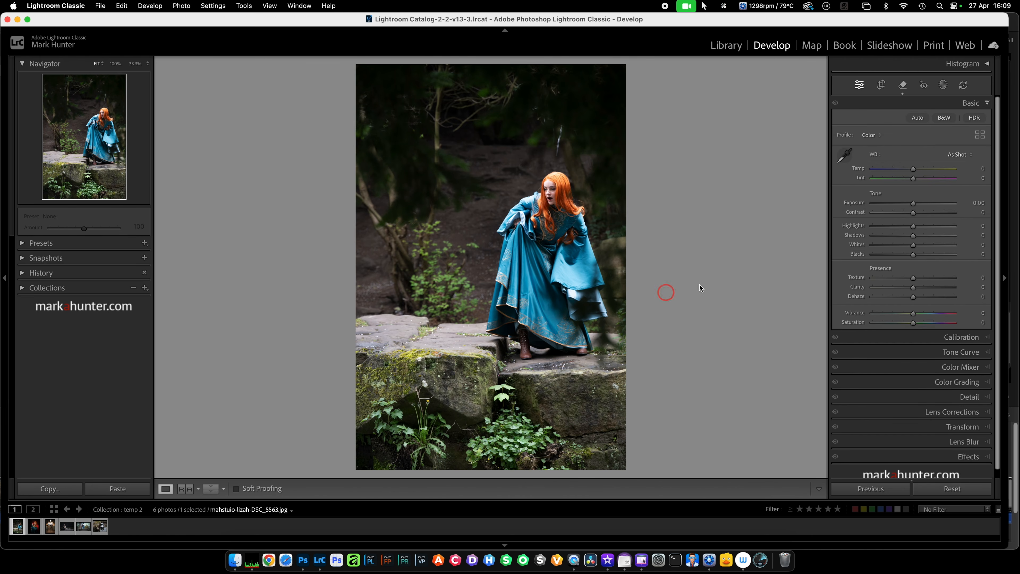
mouse_move(914, 171)
mouse_down()
mouse_move(905, 172)
mouse_move(922, 172)
mouse_up()
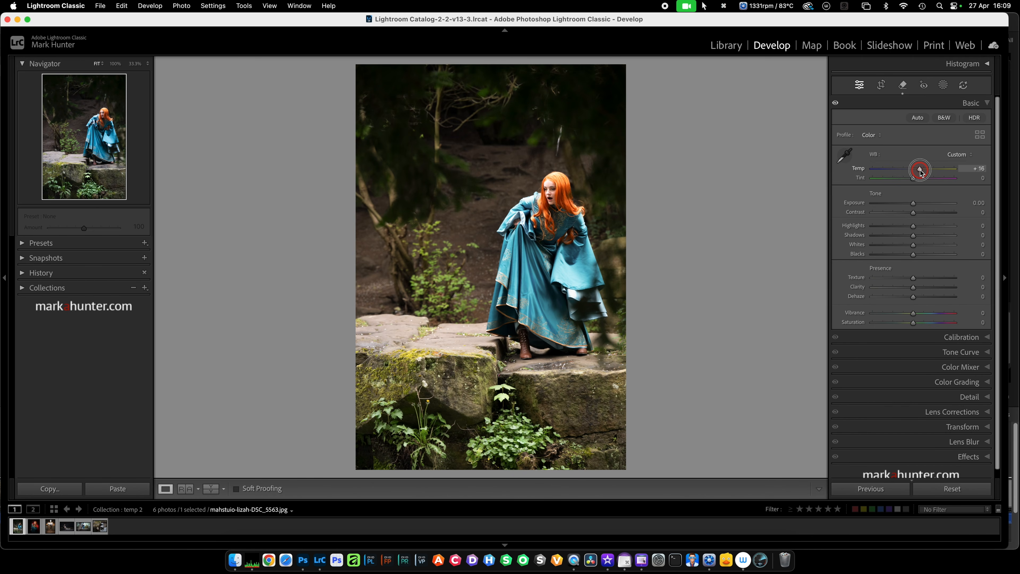
drag(921, 172, 922, 172)
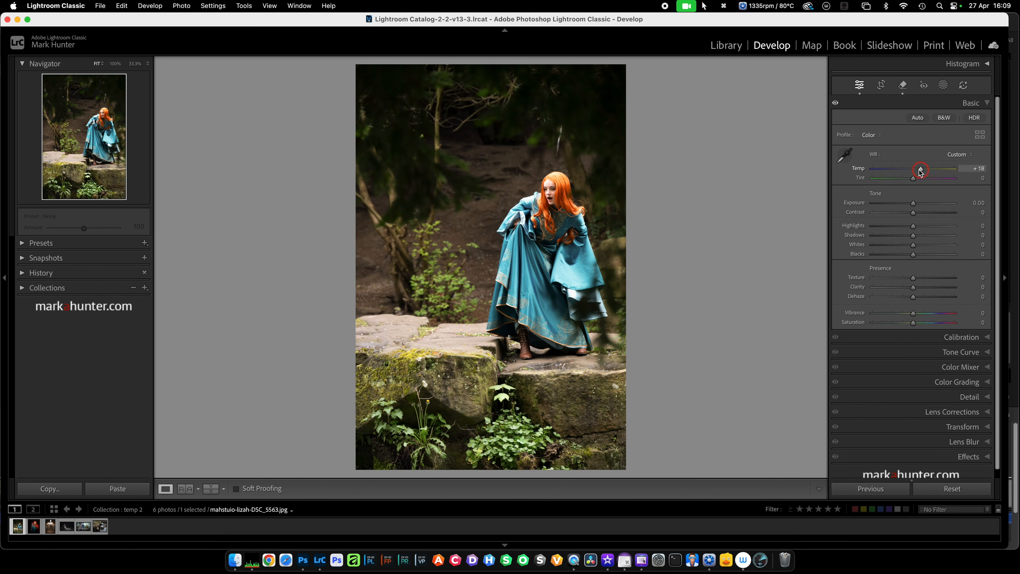
double_click(859, 170)
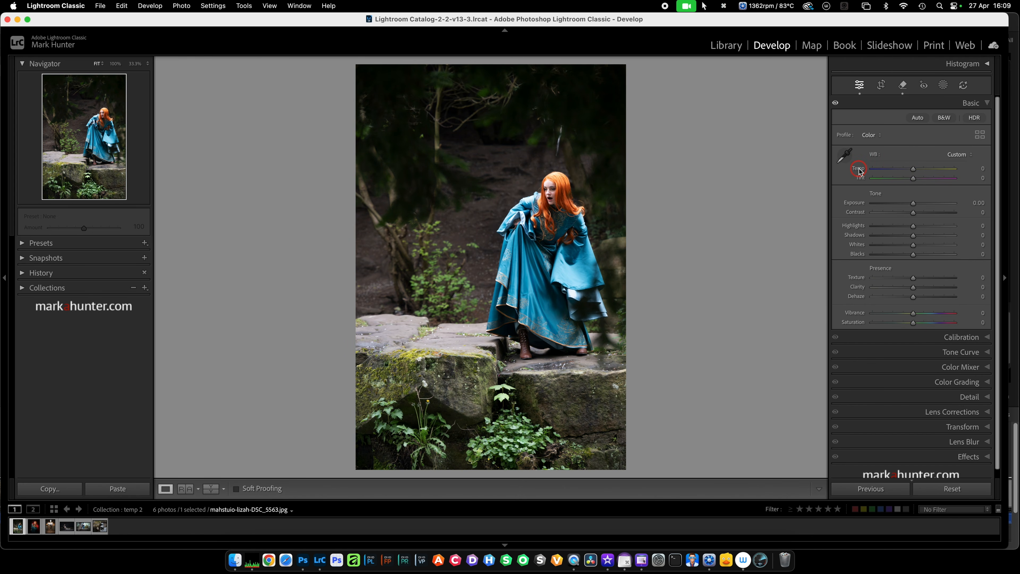
click(988, 103)
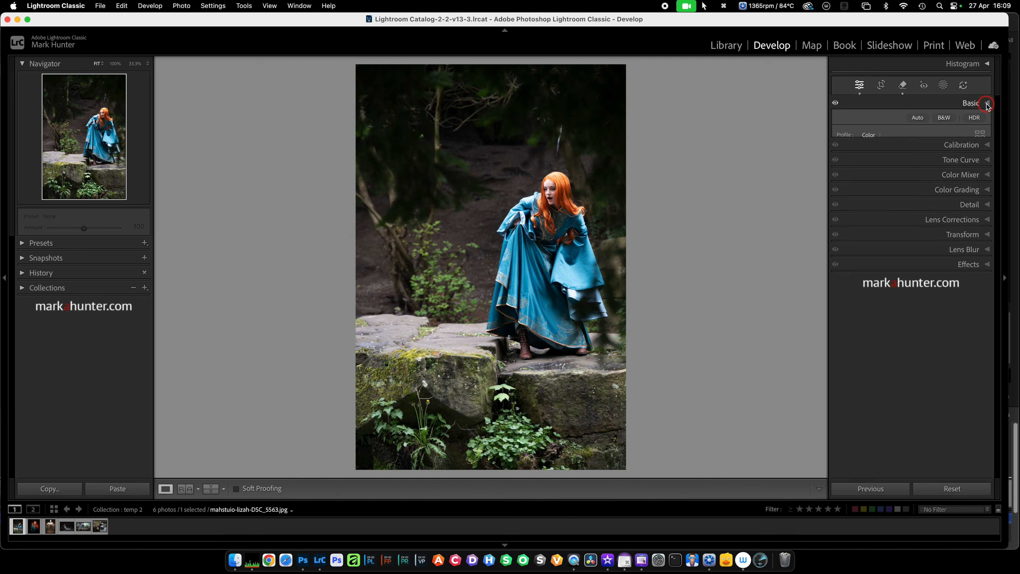
Expand the Calibration settings and inspect the pixels of the blue dress and red hair at 1600% zoom
click(987, 117)
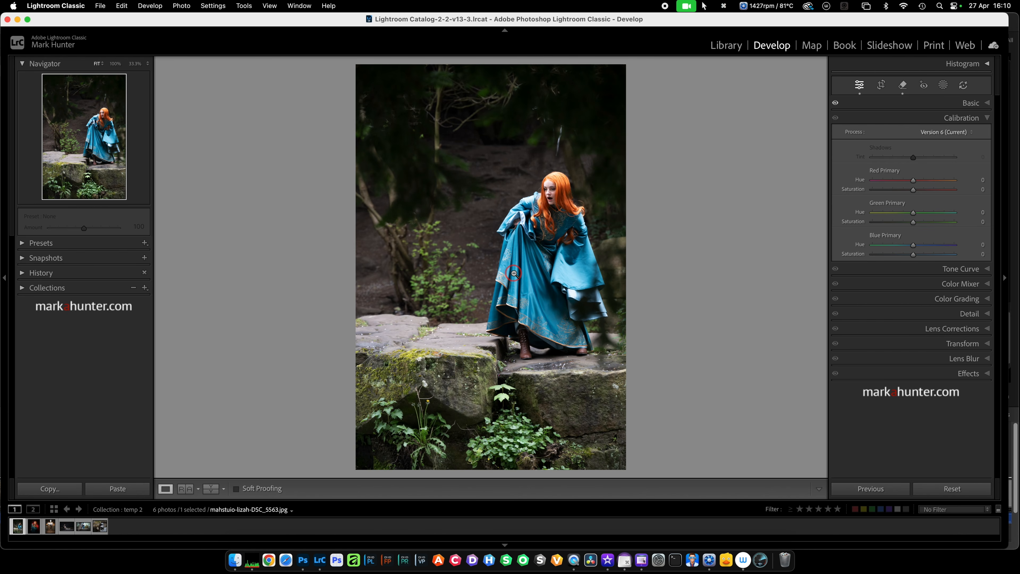
click(148, 65)
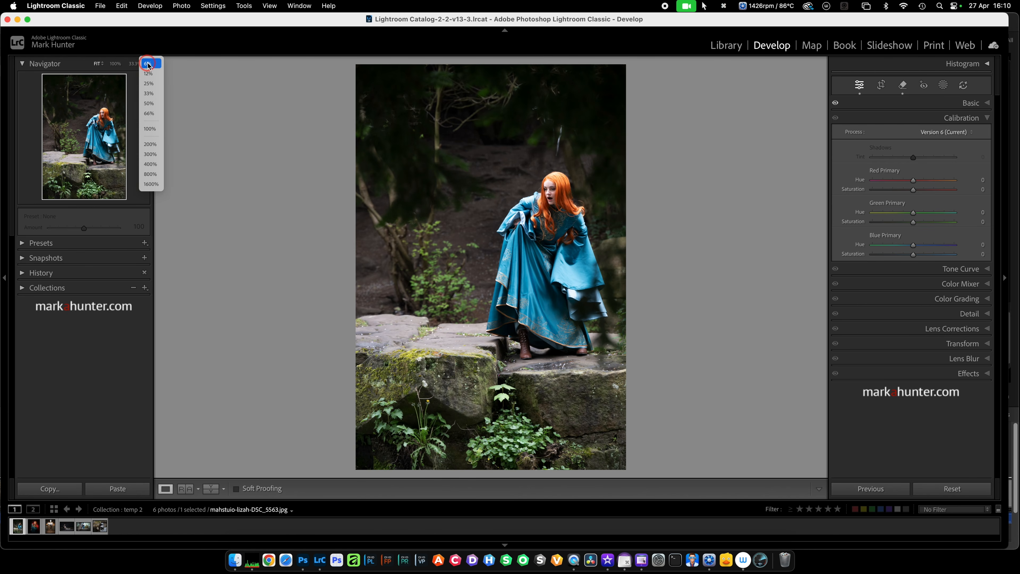
click(151, 184)
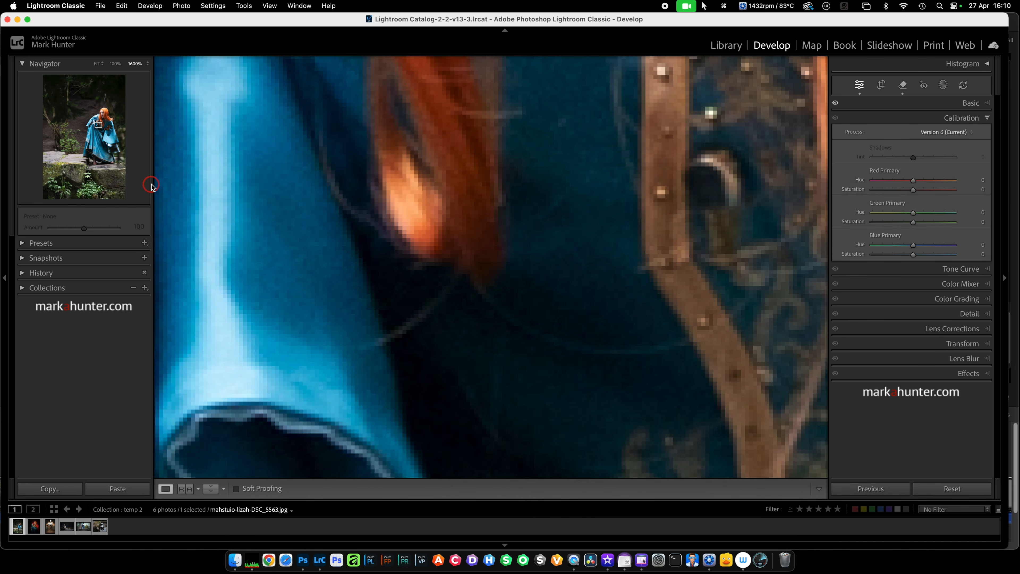
drag(308, 212, 395, 374)
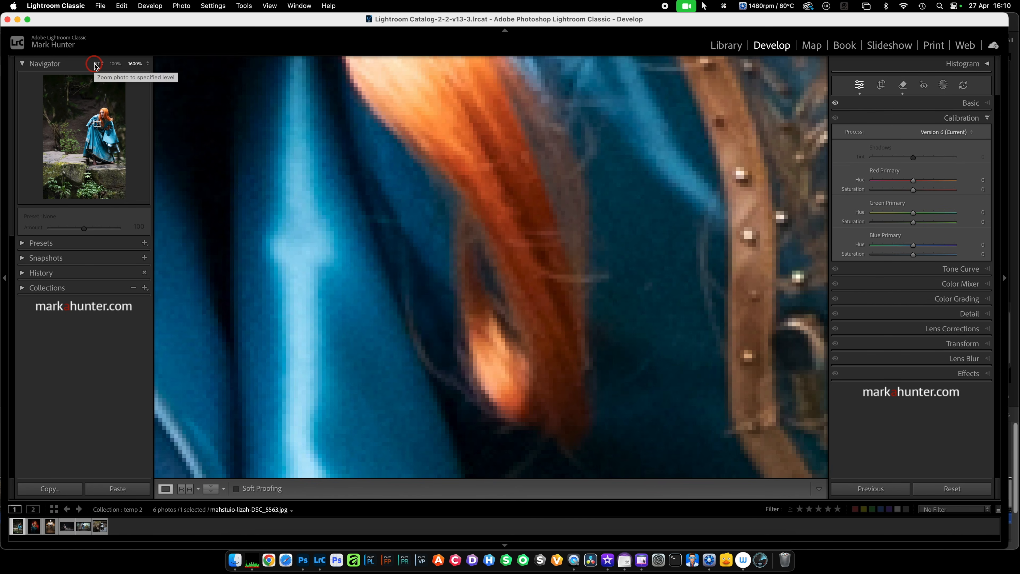
key(z)
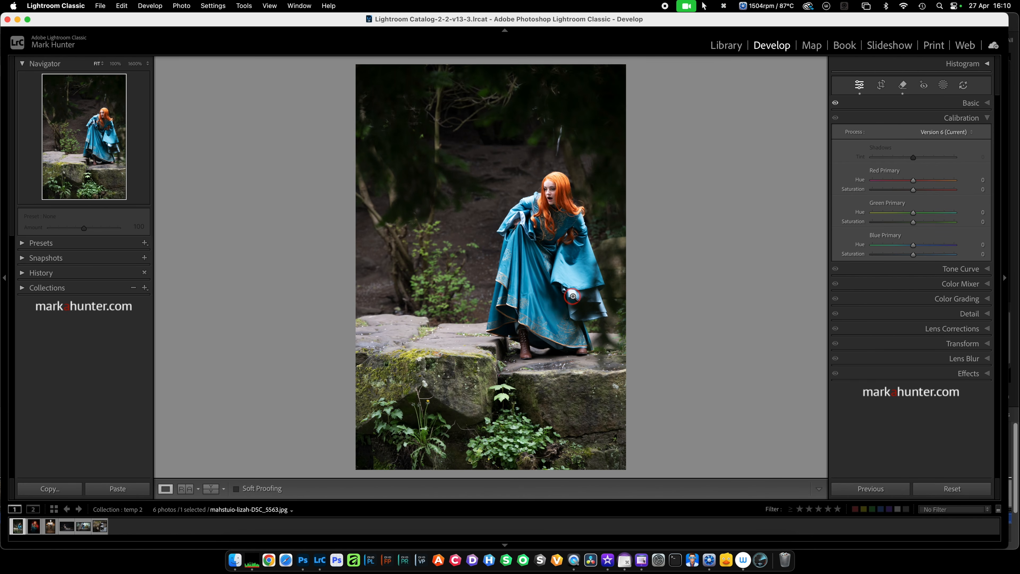
In Color Mixer, set the Blue hue to +5 and the Blue saturation to +37 to intensify the dress
click(987, 283)
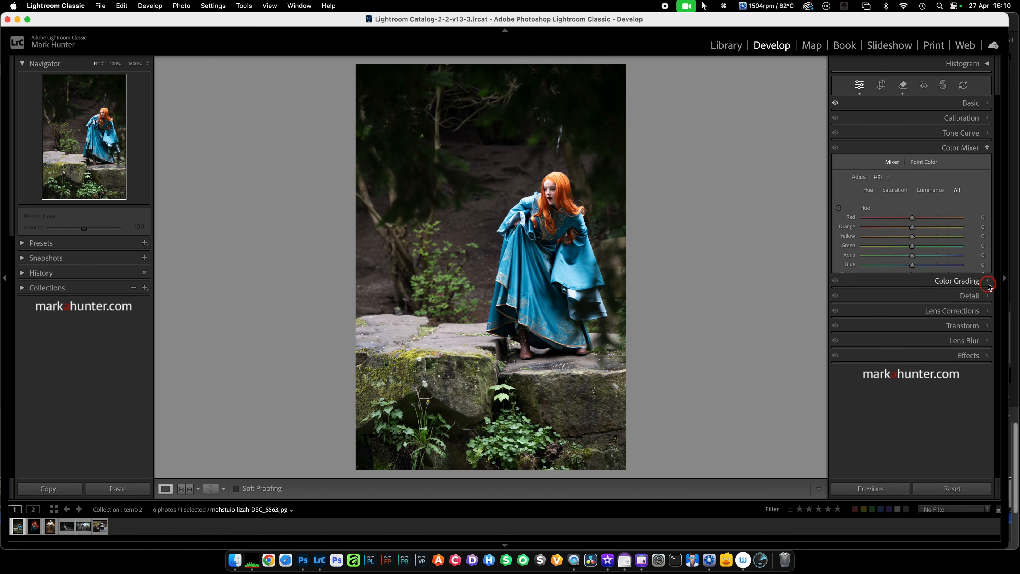
mouse_move(912, 266)
mouse_down()
mouse_move(944, 265)
mouse_move(914, 269)
mouse_up()
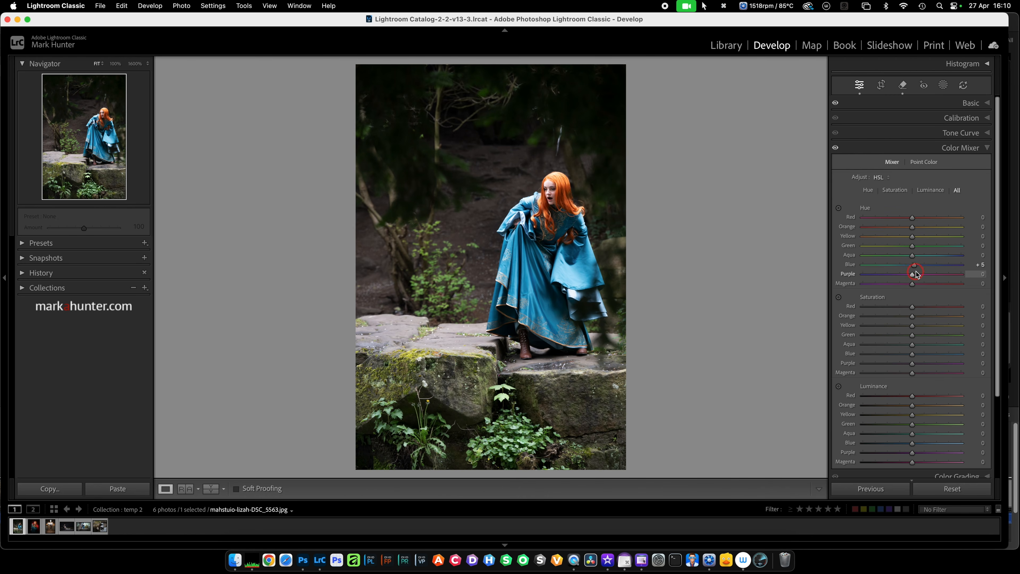
mouse_move(912, 354)
mouse_down()
mouse_move(944, 353)
mouse_move(931, 353)
mouse_up()
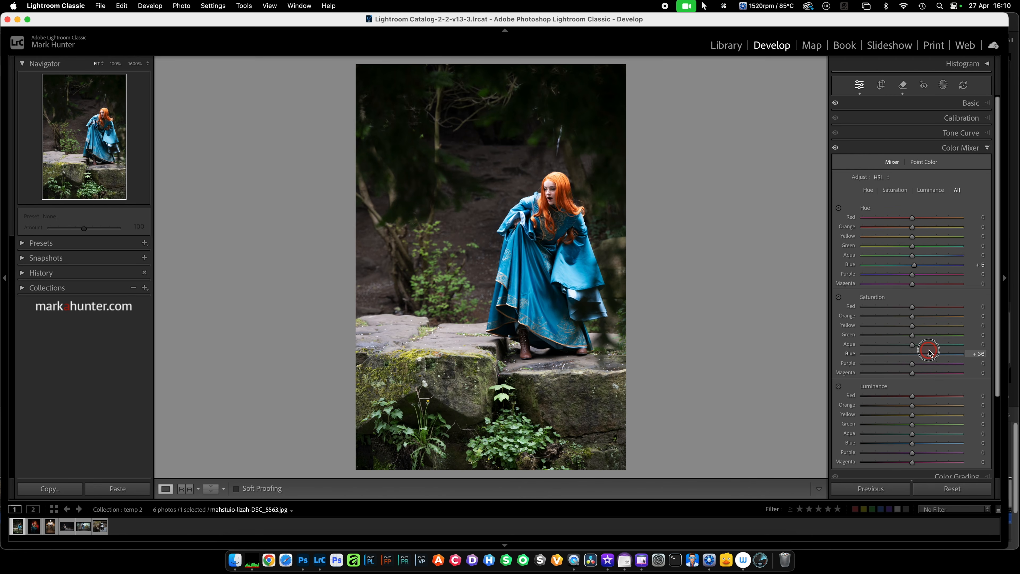
click(988, 148)
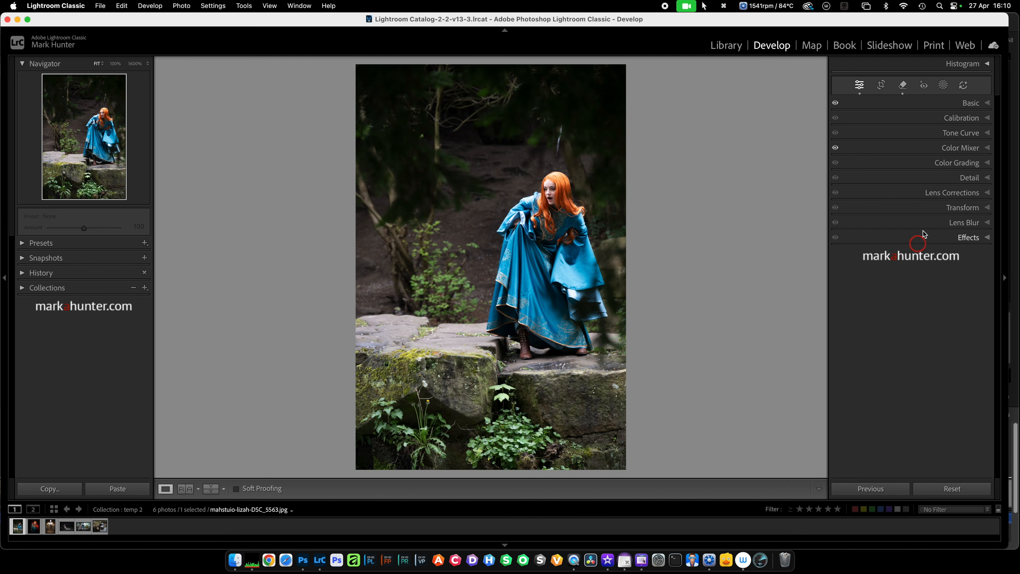
In Calibration, set the Red Primary hue to +100 and the Blue Primary hue to -100
click(988, 118)
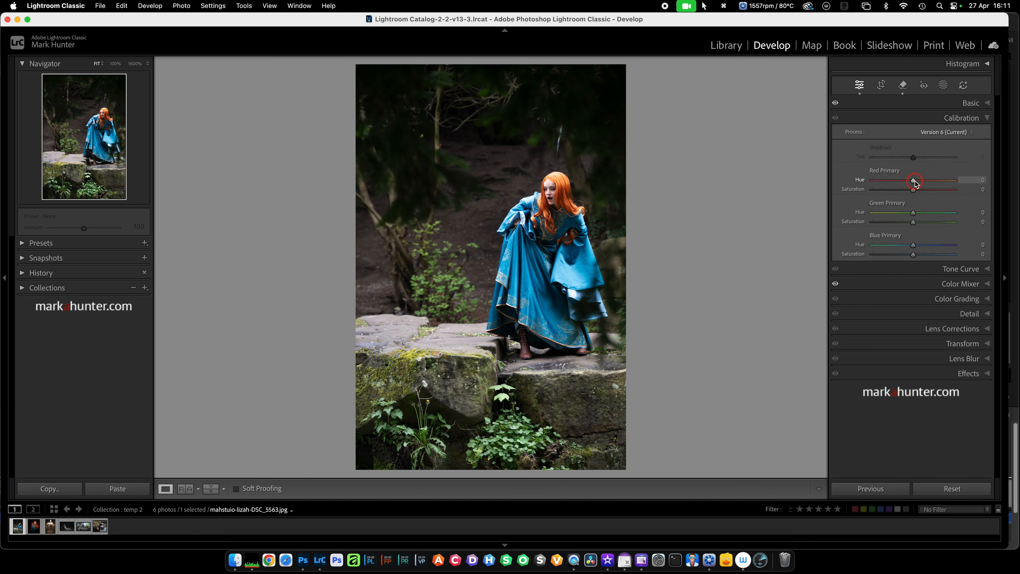
drag(913, 184, 923, 184)
drag(921, 182, 979, 180)
click(913, 246)
drag(914, 246, 858, 245)
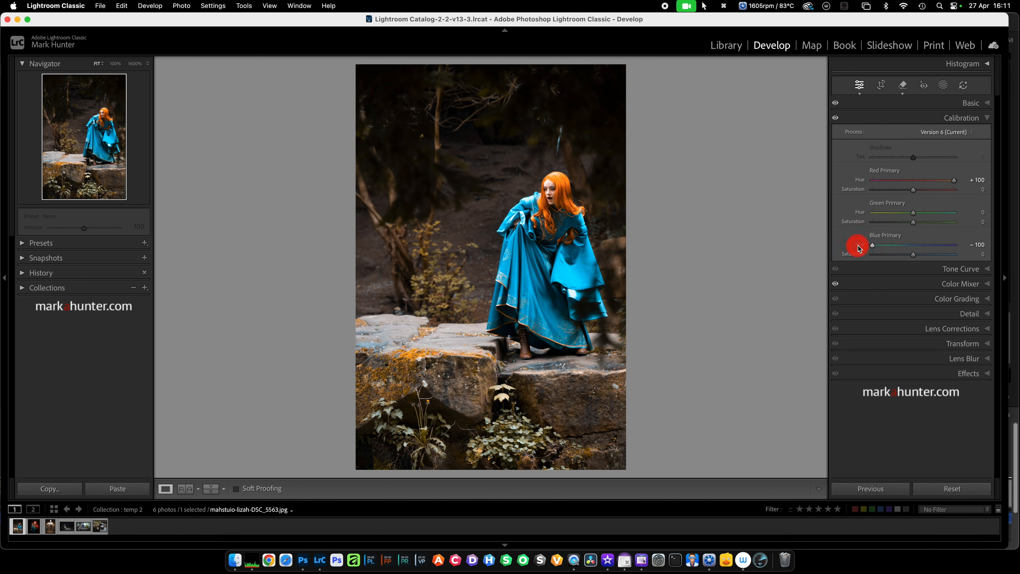
Reset the Blue Primary and Red Primary hues in Calibration to their defaults
double_click(858, 245)
click(950, 182)
double_click(861, 182)
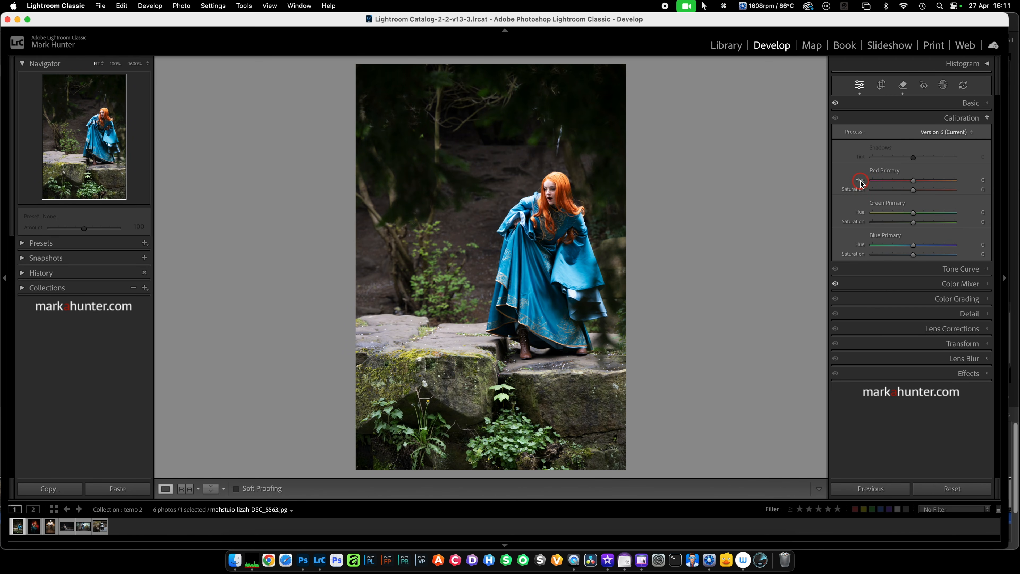
Reduce the Blue hue in Color Mixer to +1
click(989, 284)
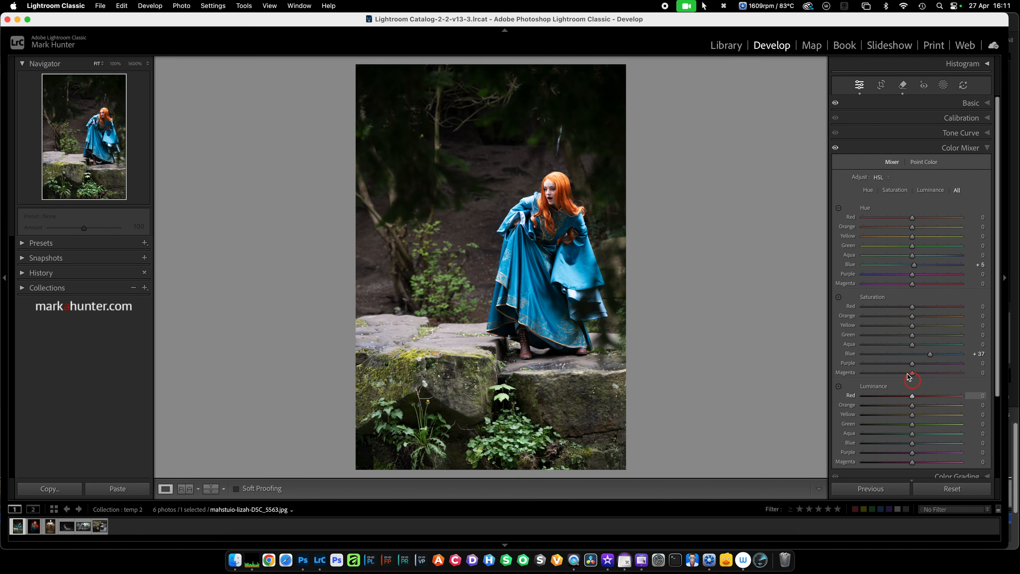
mouse_move(916, 266)
mouse_down()
mouse_move(927, 265)
mouse_move(892, 267)
mouse_move(915, 269)
mouse_up()
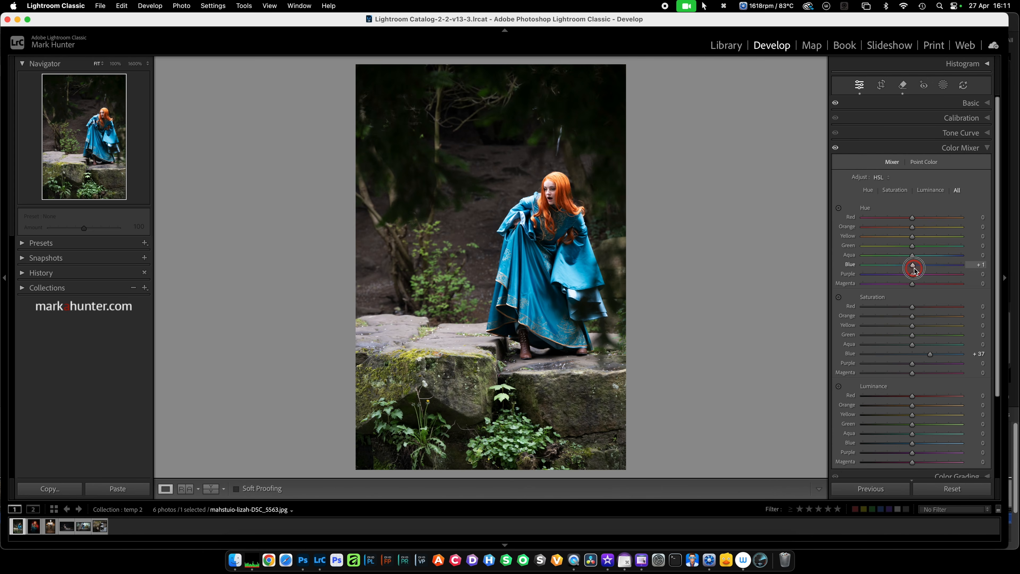
click(915, 269)
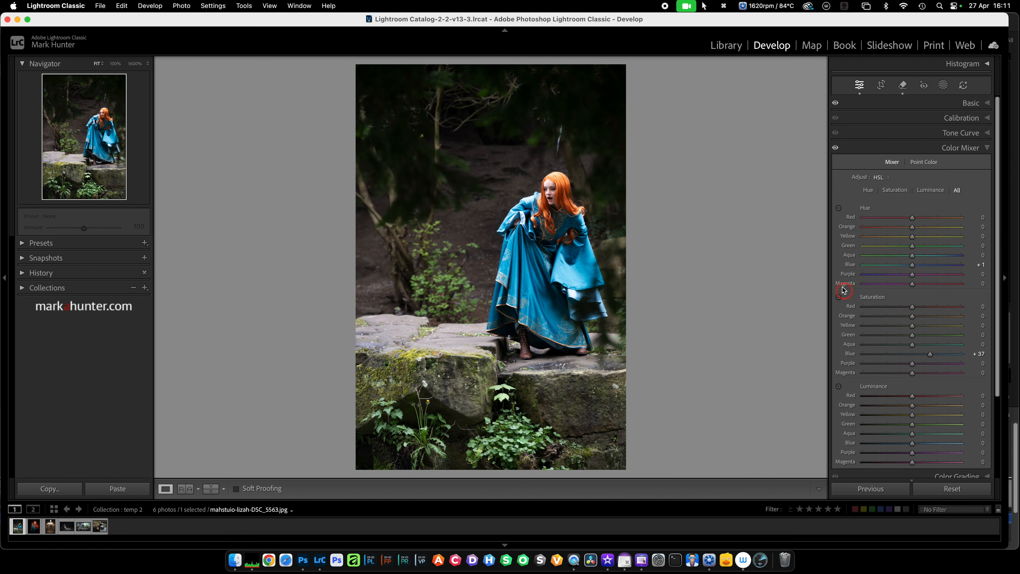
Try the targeted Hue adjustment of Color Mixer on the mossy rock below the model
click(839, 208)
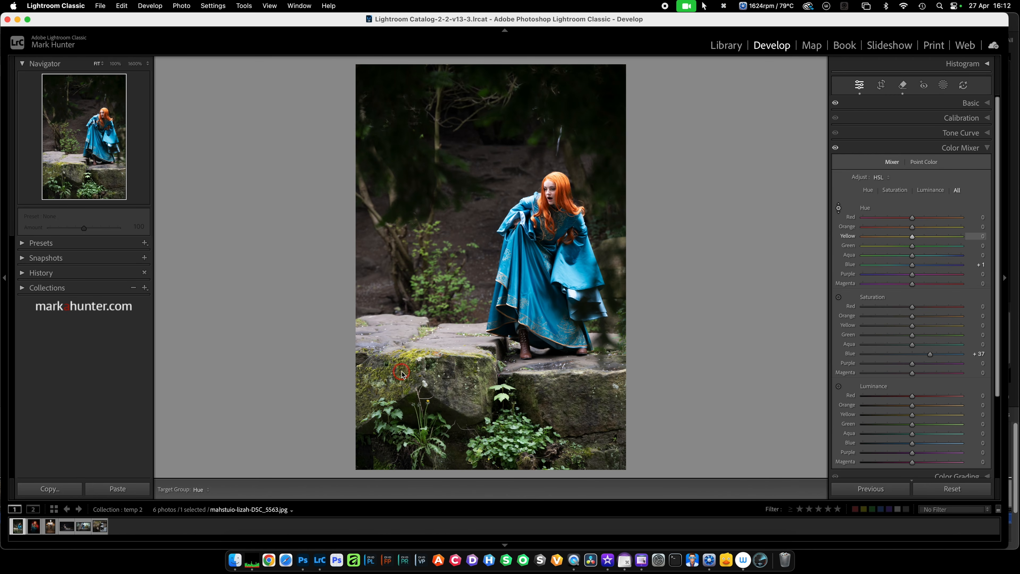
mouse_move(401, 352)
mouse_down()
mouse_move(406, 311)
mouse_move(405, 358)
mouse_move(408, 330)
mouse_move(402, 356)
mouse_move(404, 346)
mouse_up()
click(953, 301)
click(869, 211)
Collapse Color Mixer and reset all develop adjustments on the photo
click(987, 148)
click(968, 491)
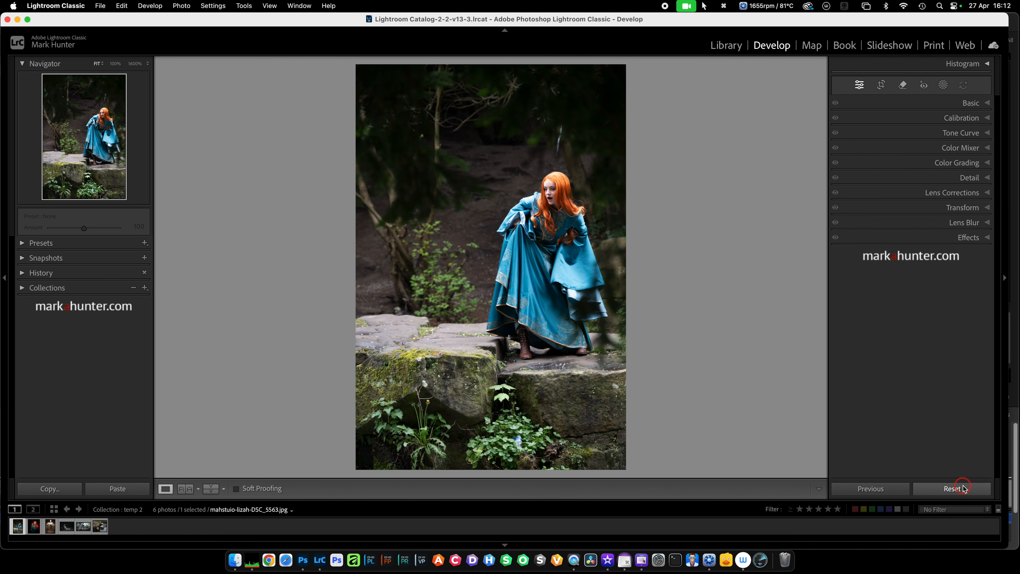
Open Color Grading and look through its three-way, shadows, midtones and highlights wheels, then toggle the Hue and Saturation sliders below the wheel
click(988, 164)
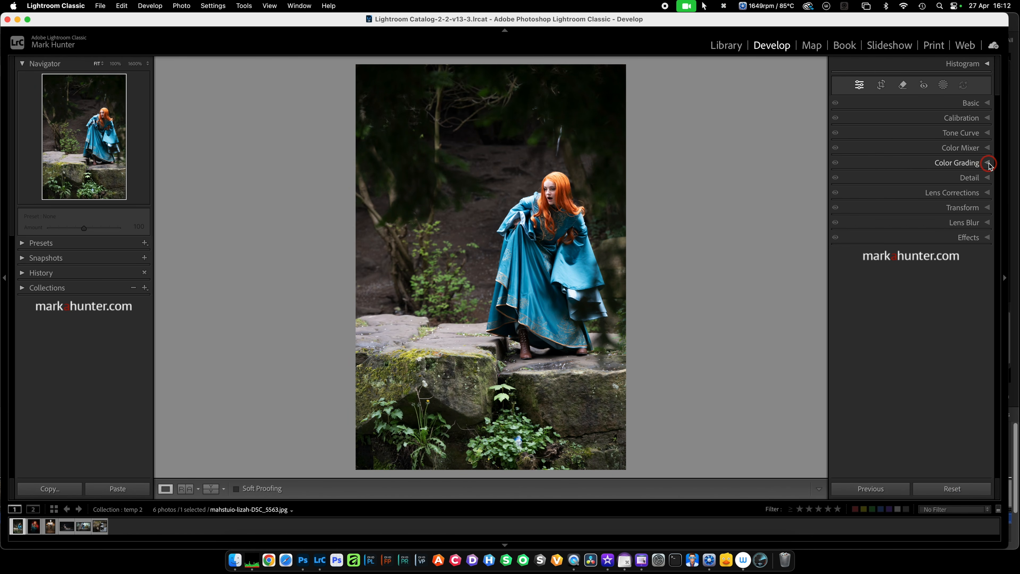
click(896, 179)
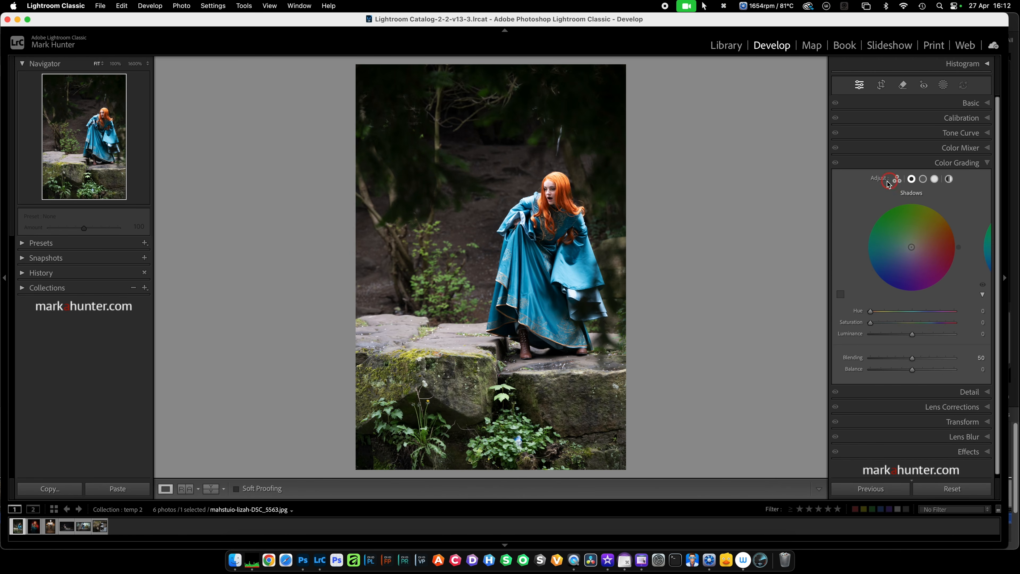
click(897, 180)
click(920, 196)
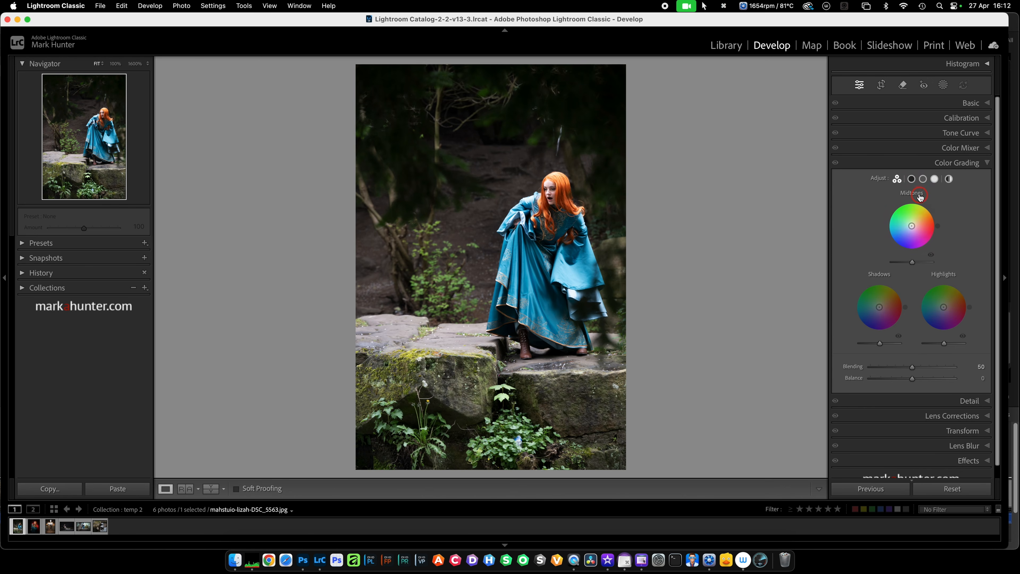
click(912, 178)
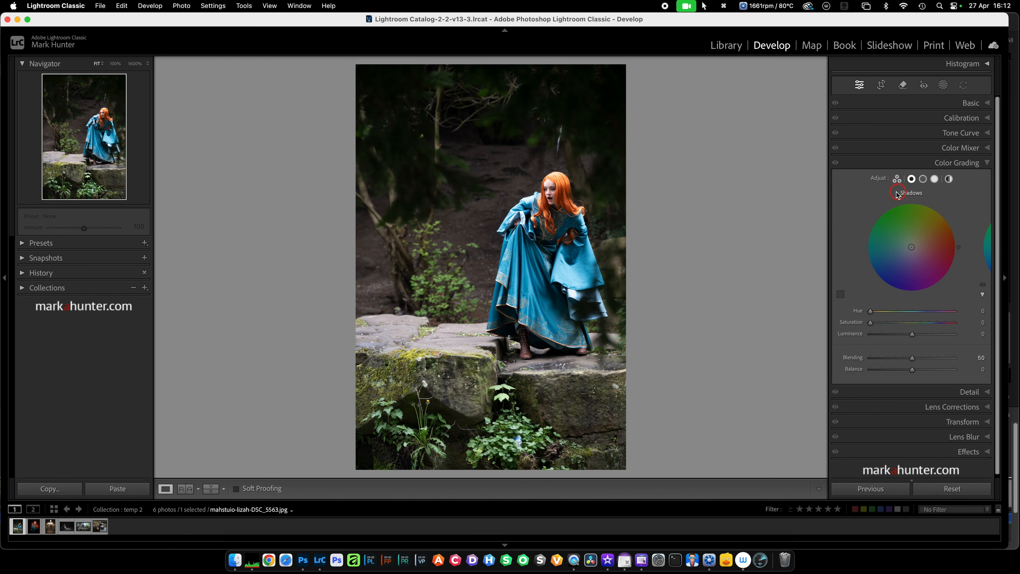
click(924, 179)
click(935, 181)
click(925, 180)
click(913, 179)
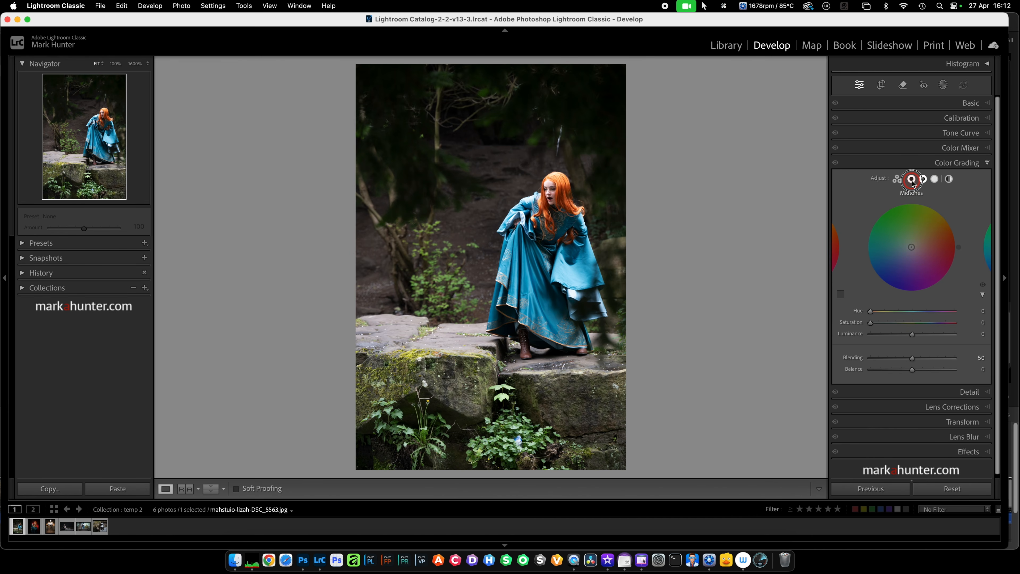
click(983, 298)
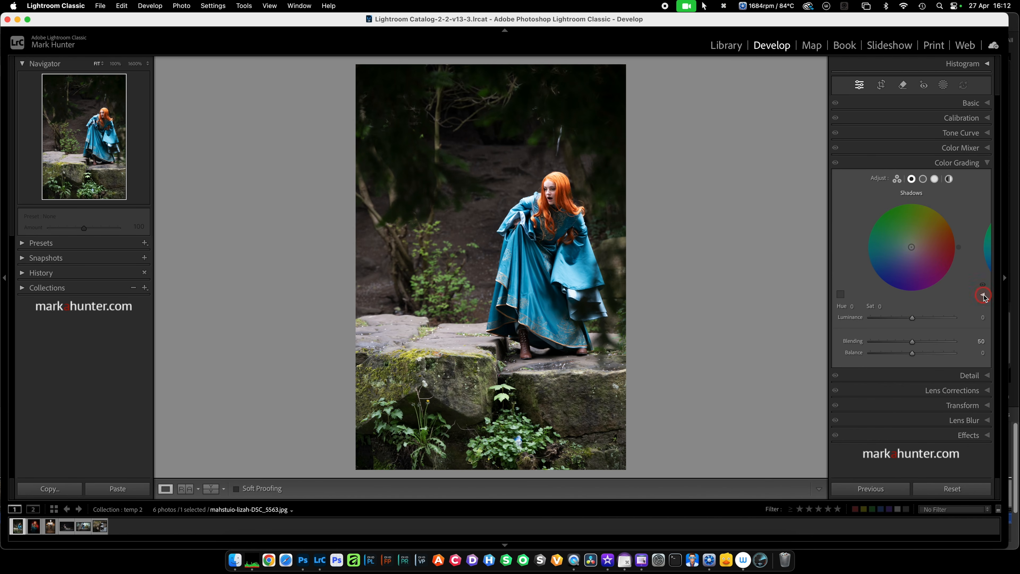
Try an orange tint on the Color Grading shadows wheel with Hue 17 and Saturation 13
click(913, 251)
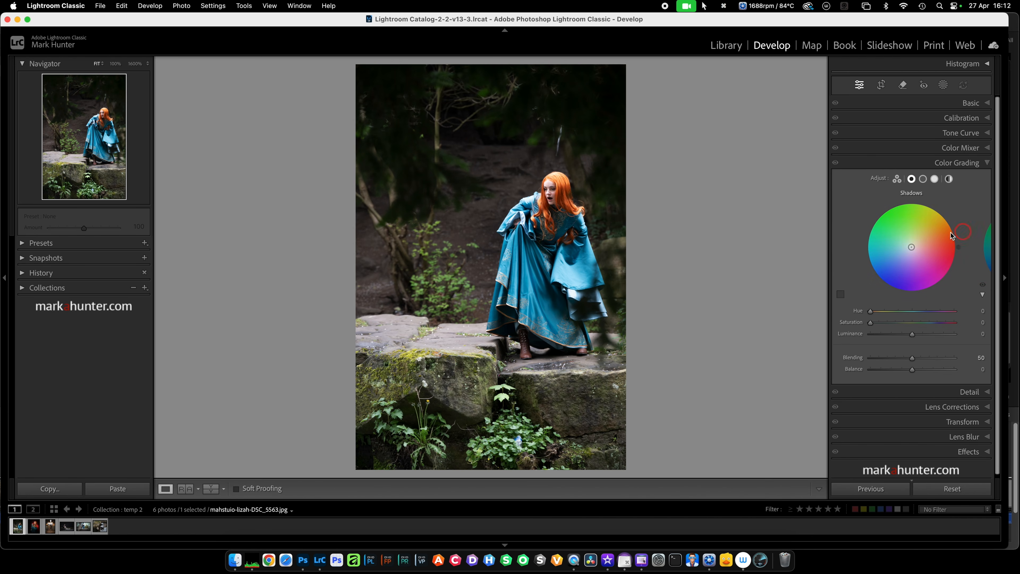
click(896, 243)
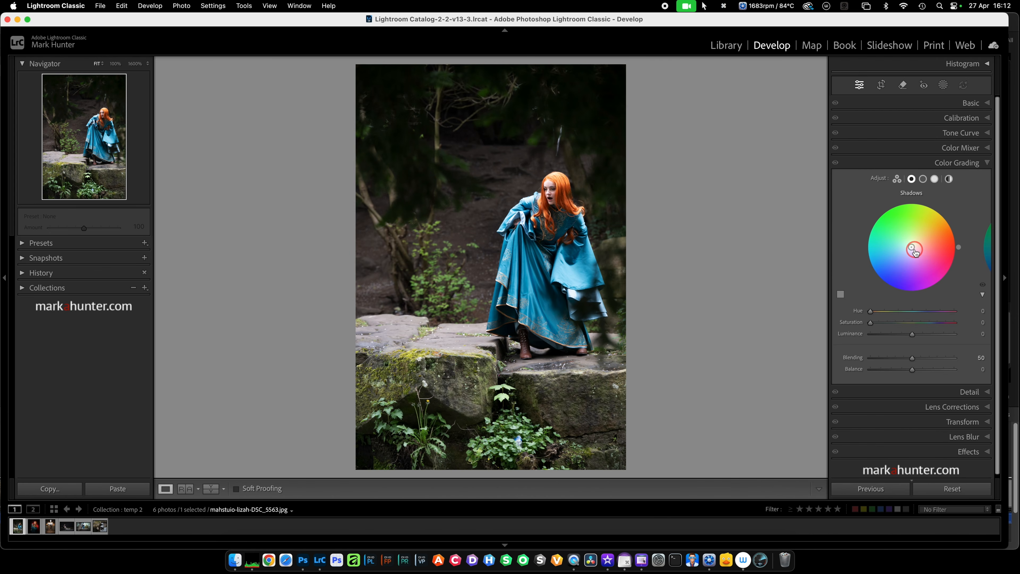
mouse_move(913, 247)
mouse_down()
mouse_move(929, 246)
mouse_move(905, 246)
mouse_move(959, 246)
mouse_move(922, 205)
mouse_move(945, 224)
mouse_move(940, 215)
mouse_move(898, 205)
mouse_move(917, 227)
mouse_move(911, 247)
mouse_move(924, 262)
mouse_move(917, 245)
mouse_up()
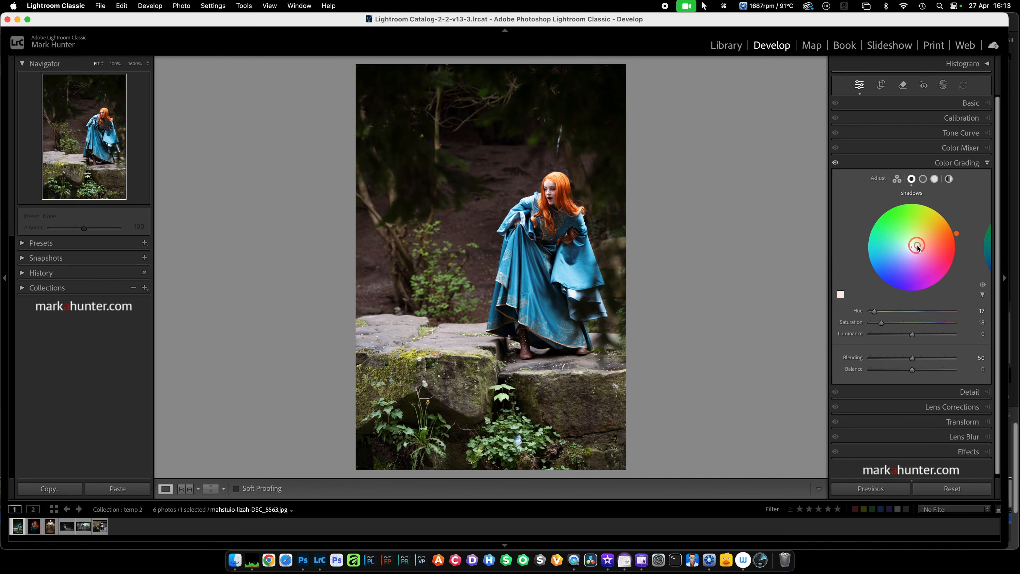
Reset the shadows tint and regrade the shadows with Hue 22, Saturation 27 and Luminance +18
double_click(862, 312)
double_click(857, 323)
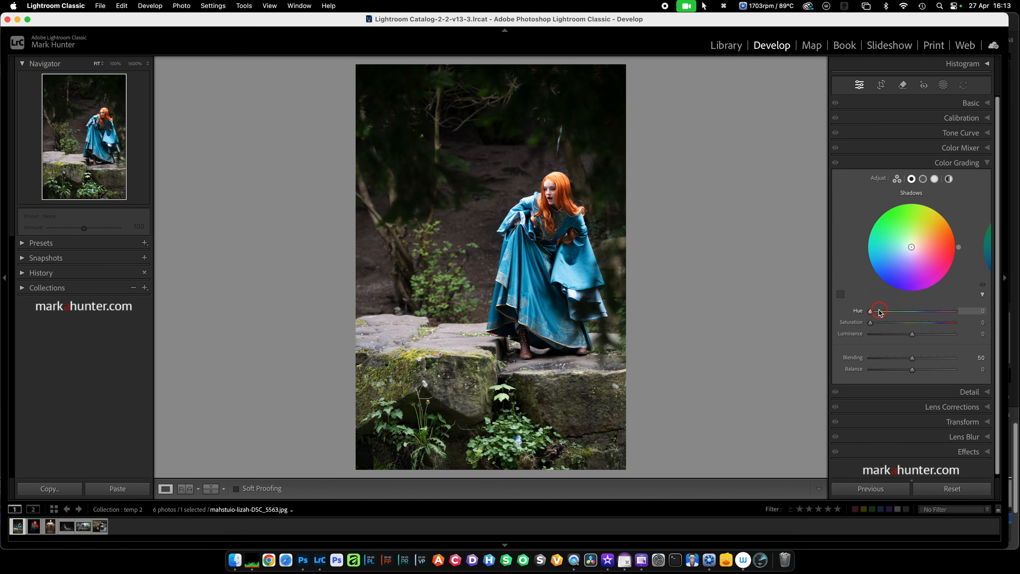
drag(870, 312, 921, 335)
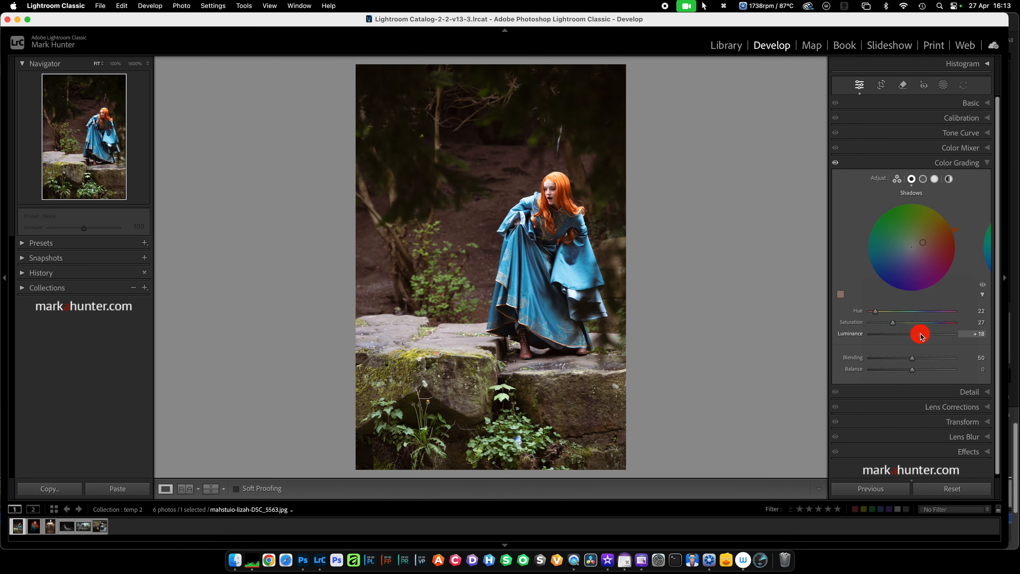
Grade the highlights in Color Grading with Hue 34, Saturation 82 and Luminance +7
click(935, 179)
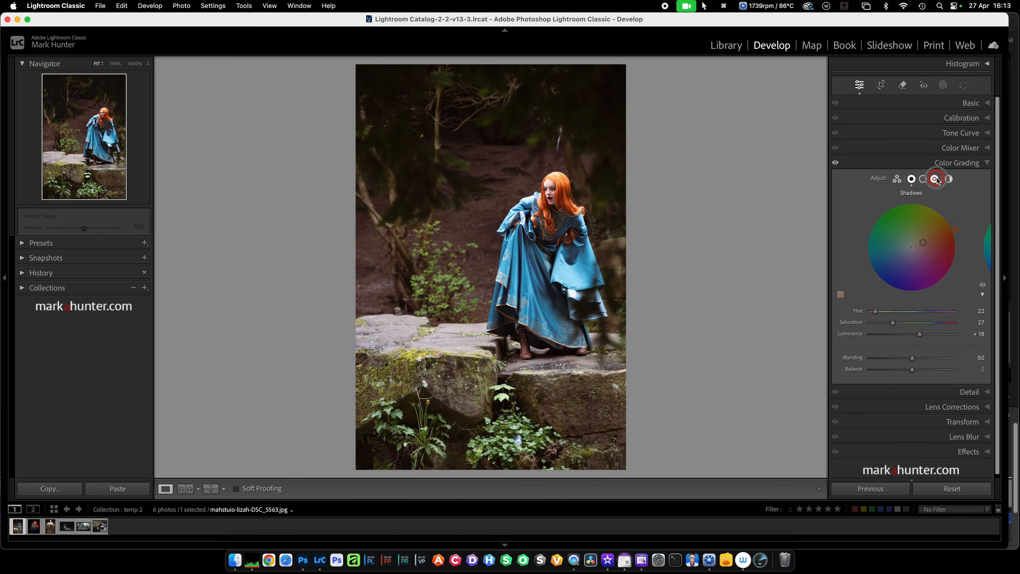
click(880, 320)
click(878, 315)
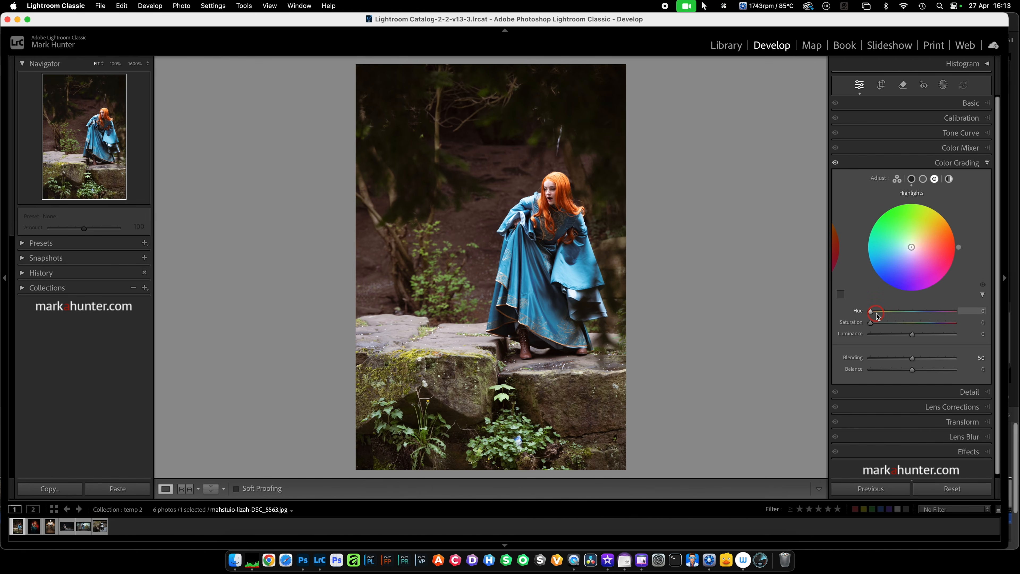
drag(871, 314, 879, 314)
drag(872, 324, 917, 334)
click(930, 181)
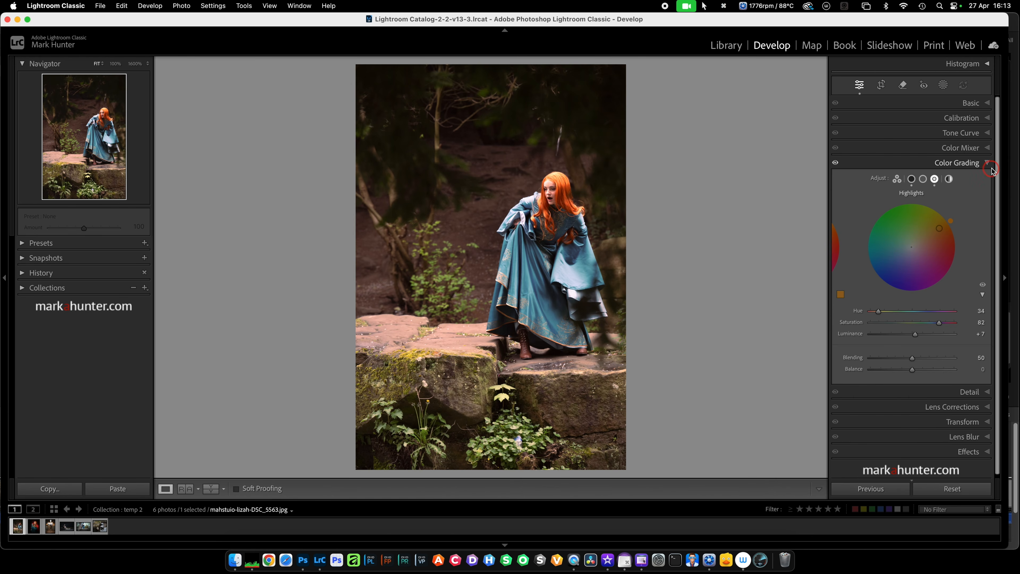
Look over the Color Mixer sliders and reset all develop adjustments to clear the colour grade
click(988, 148)
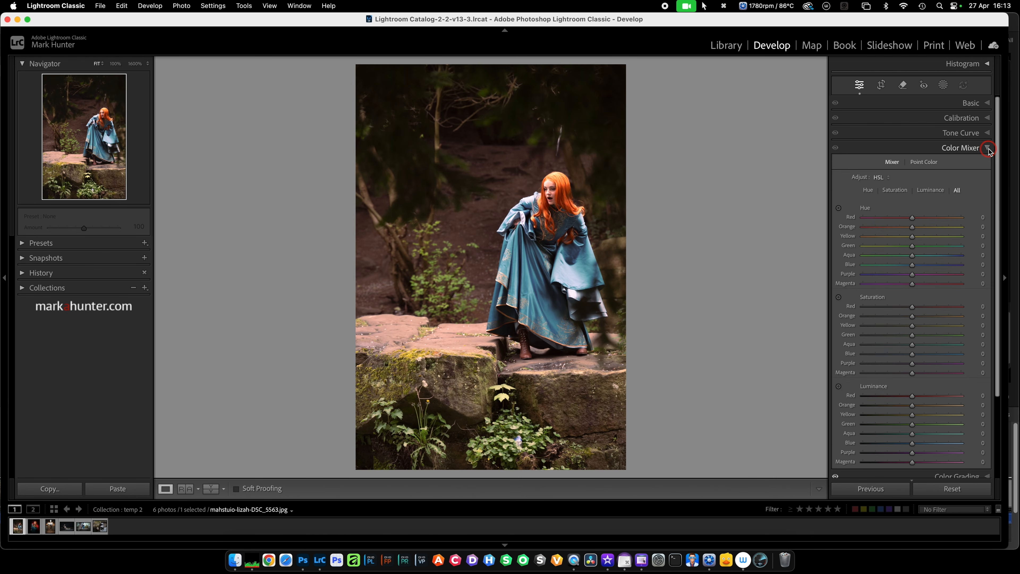
click(988, 148)
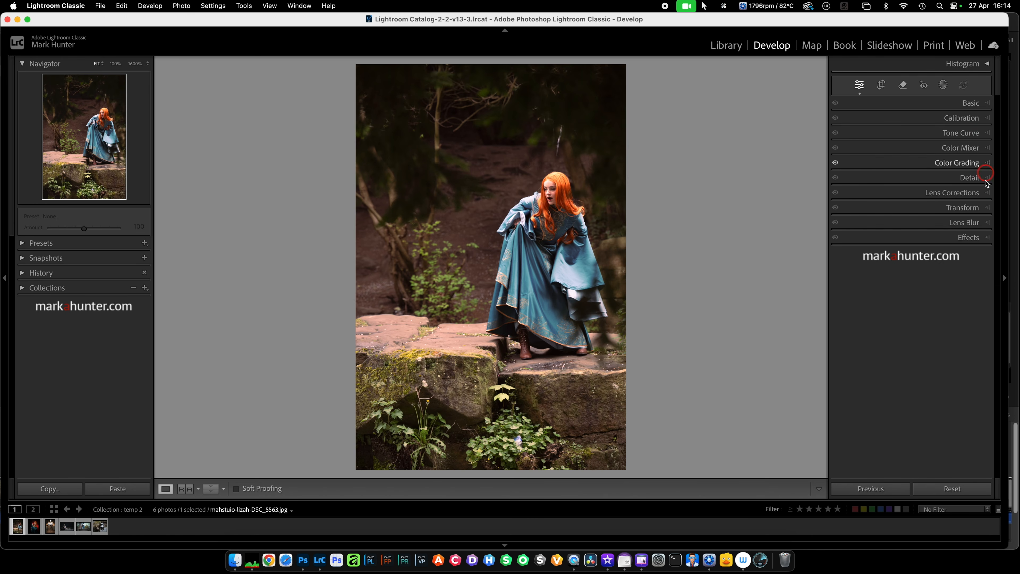
click(947, 490)
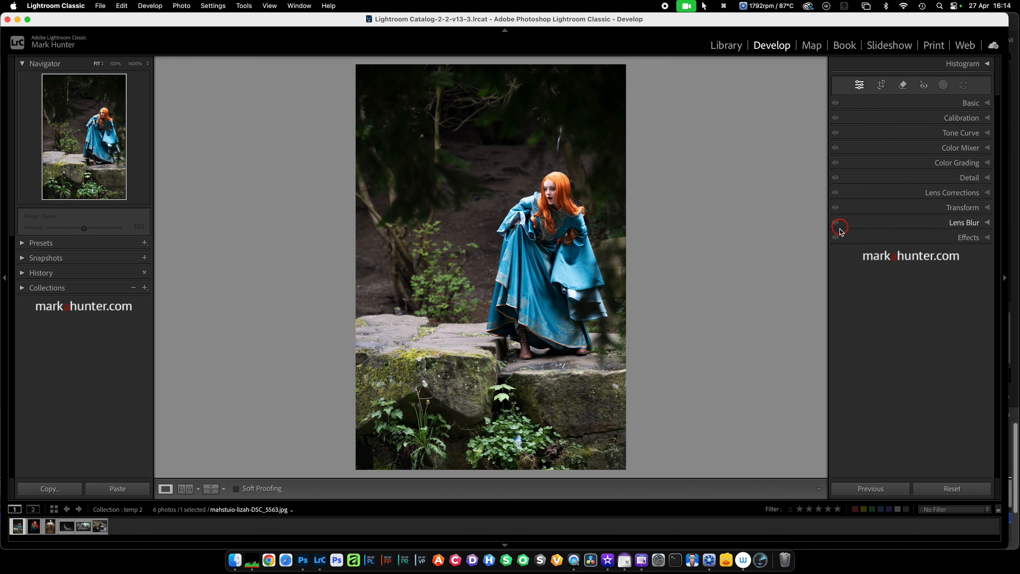
Apply the Artistic 02 profile to the photo and set its amount to 135
click(988, 104)
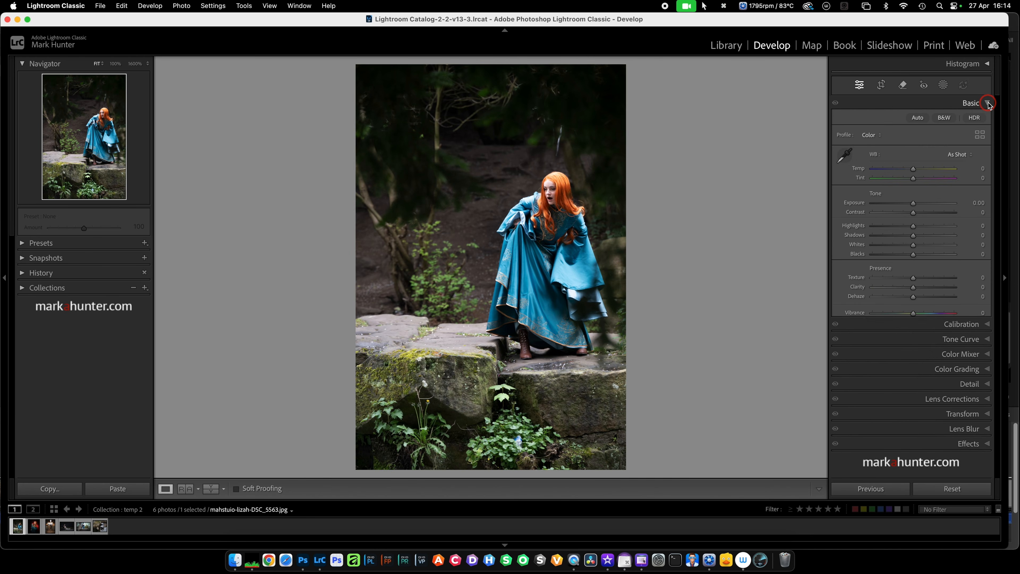
click(980, 137)
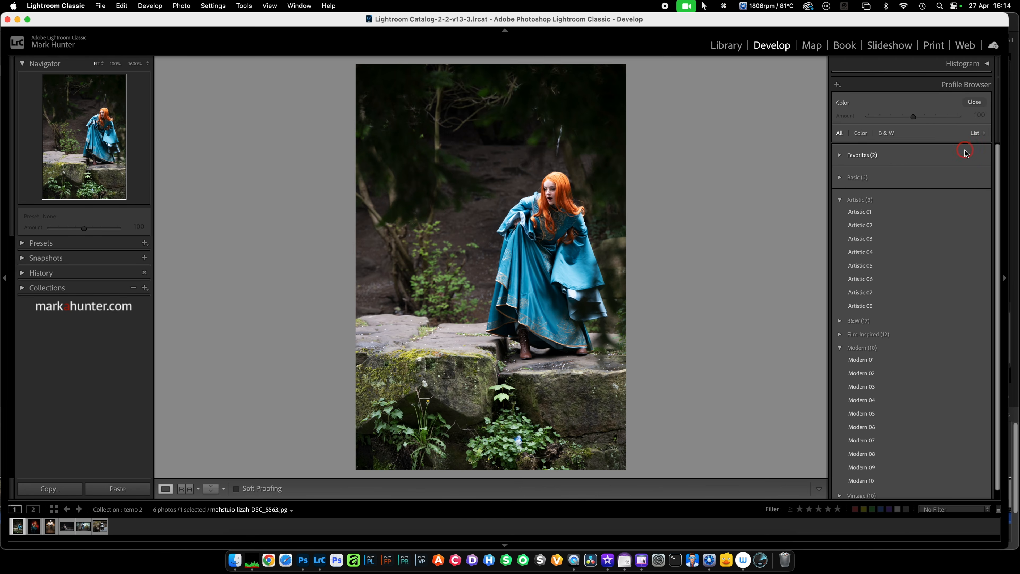
click(887, 211)
click(863, 226)
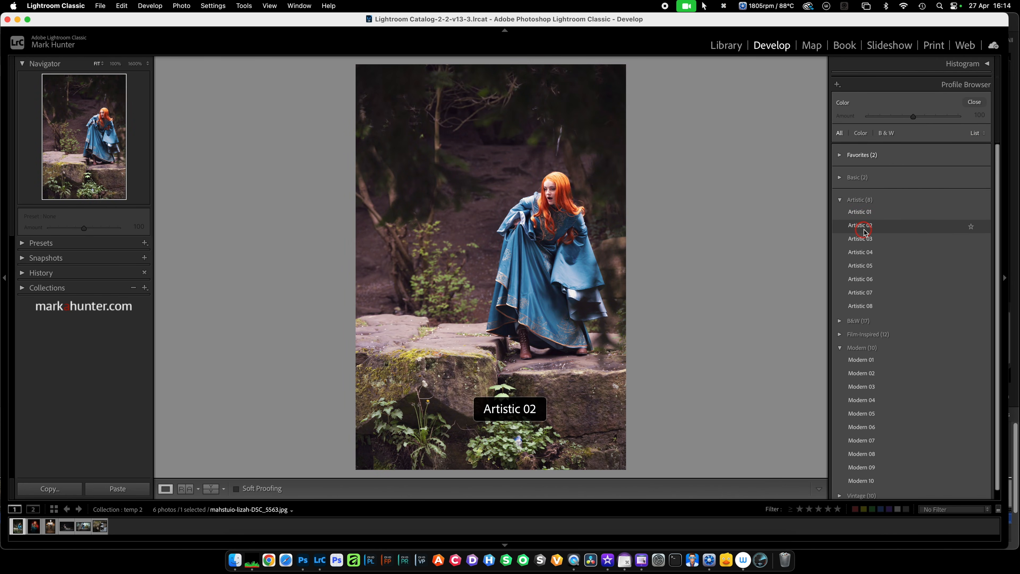
click(866, 228)
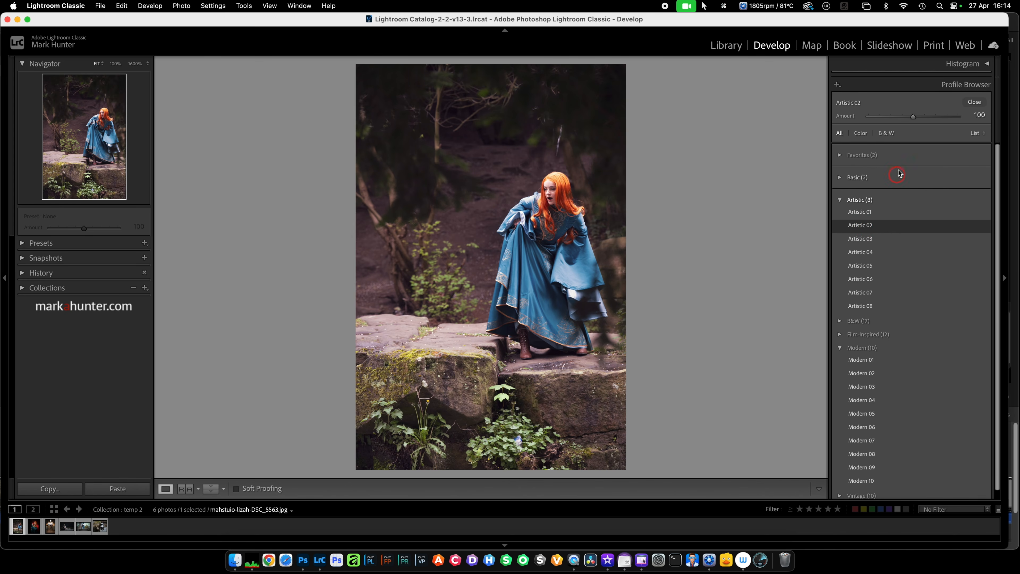
mouse_move(914, 117)
mouse_down()
mouse_move(942, 116)
mouse_move(861, 121)
mouse_move(929, 127)
mouse_up()
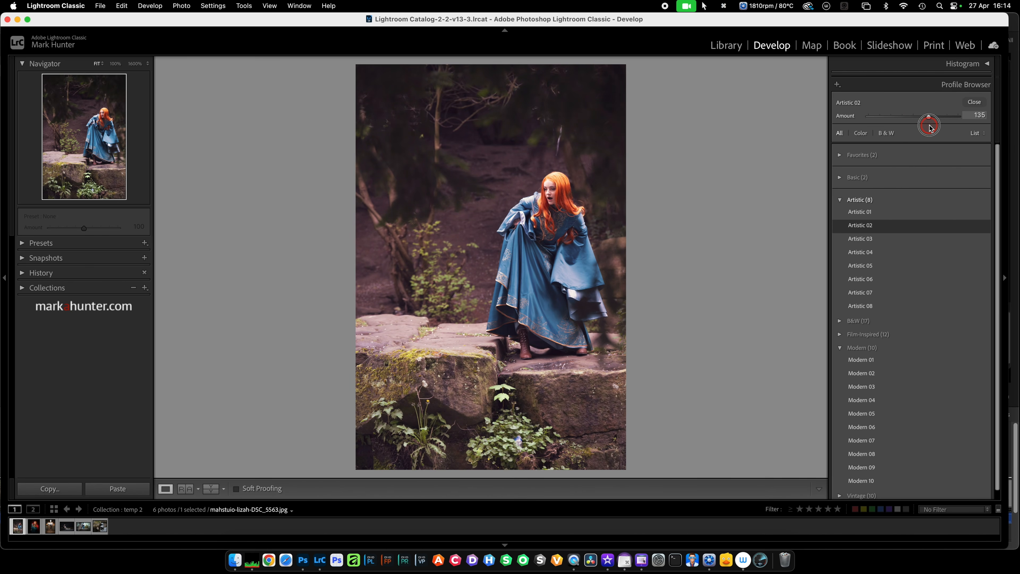
click(975, 103)
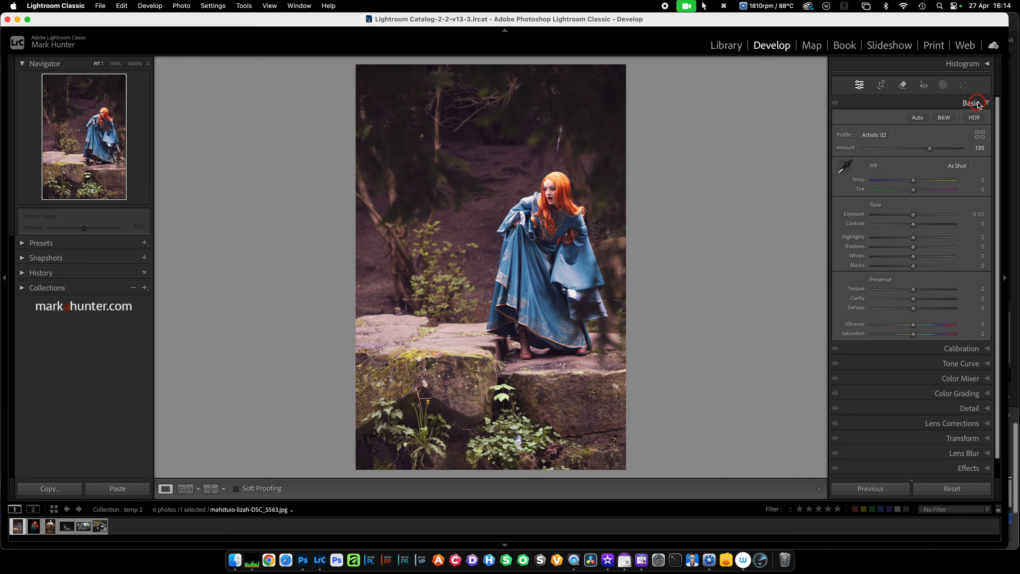
Check the Basic adjustments with the profile applied and reset the photo to the default Color profile
click(987, 104)
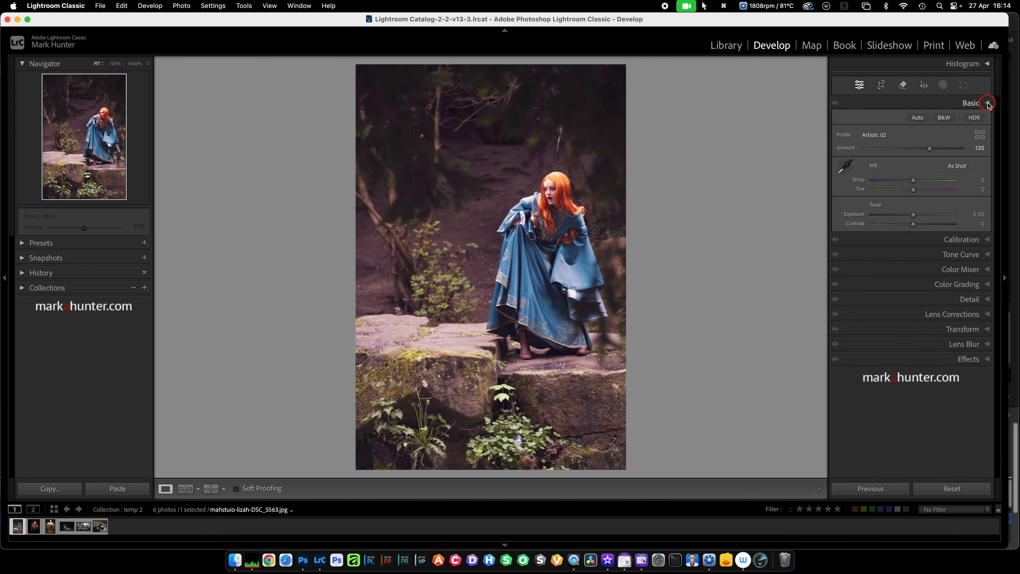
click(836, 104)
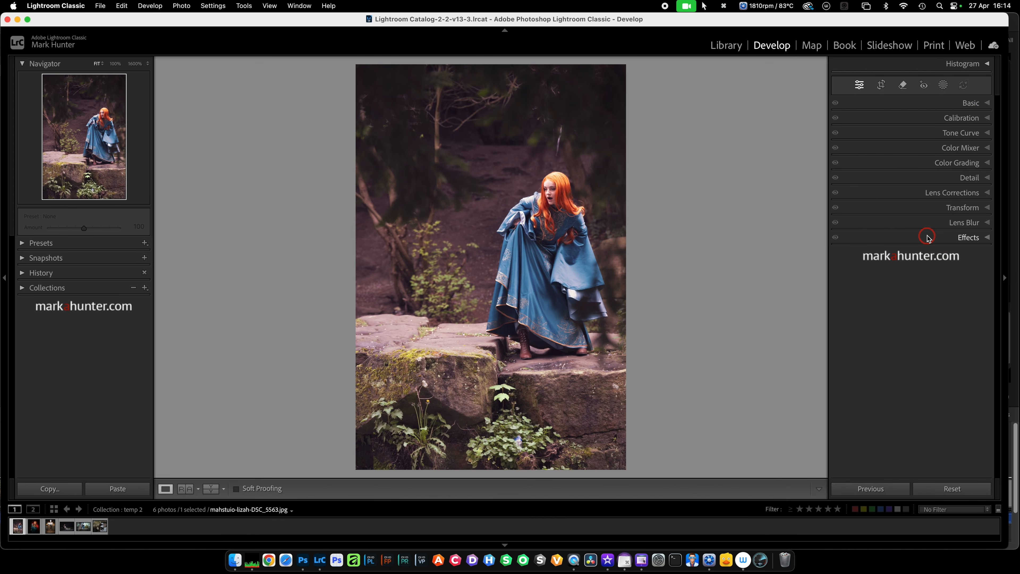
click(988, 103)
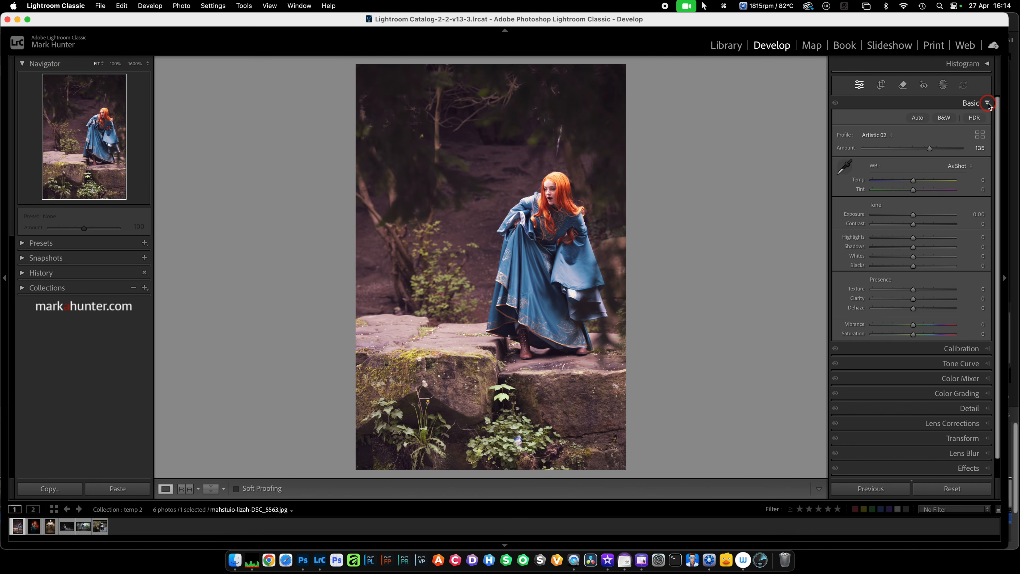
click(952, 488)
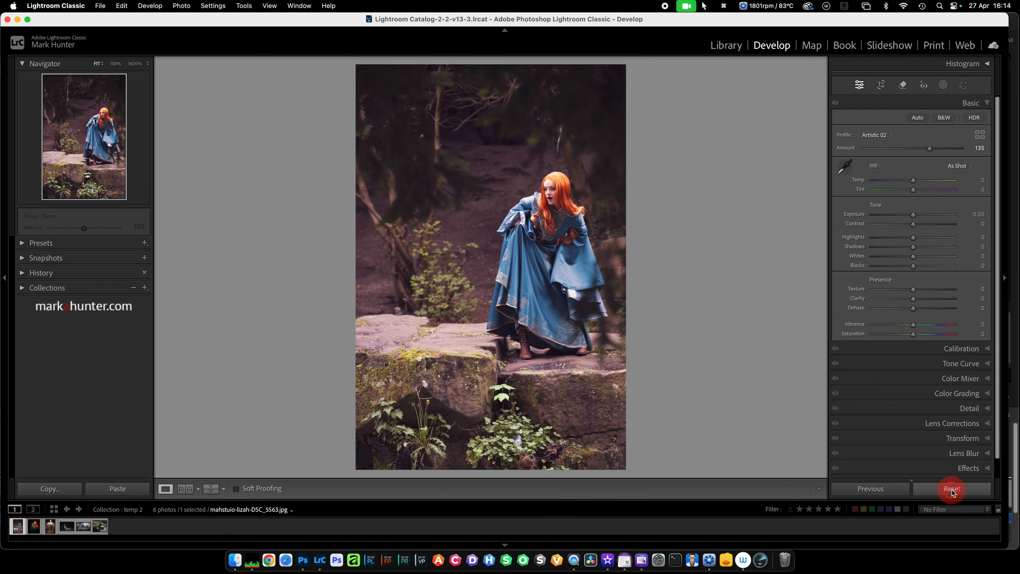
Search the develop presets for "autumn"
click(23, 243)
click(58, 258)
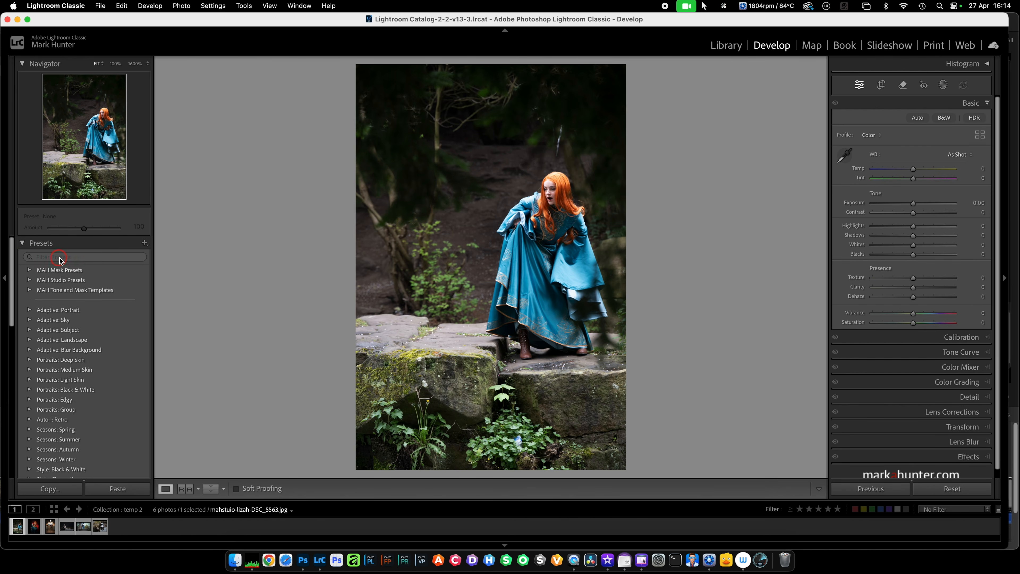
text(autumn)
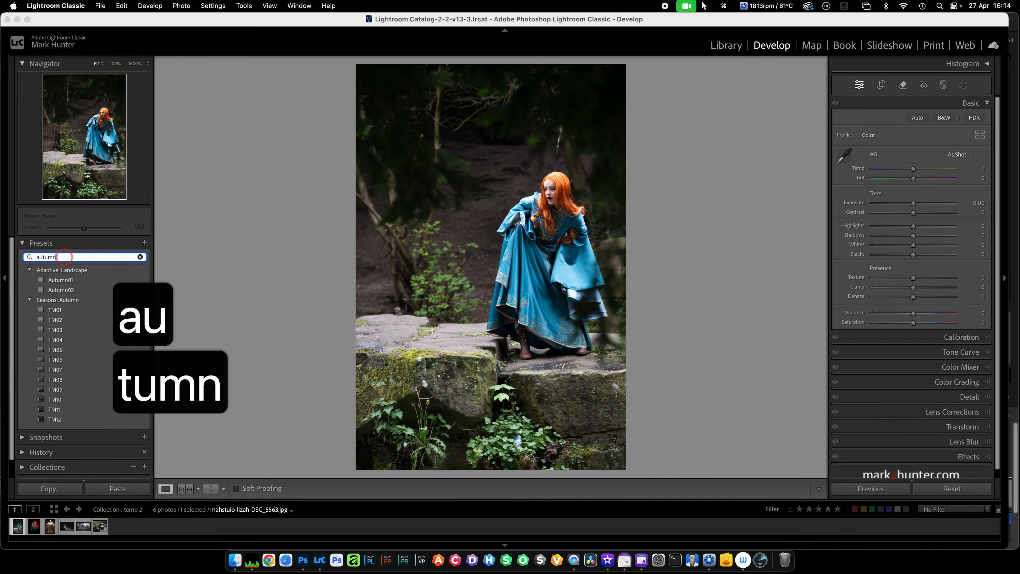
Preview the Seasons: Autumn presets TM02 to TM04, apply TM02 to the photo and collapse the Basic settings
click(58, 320)
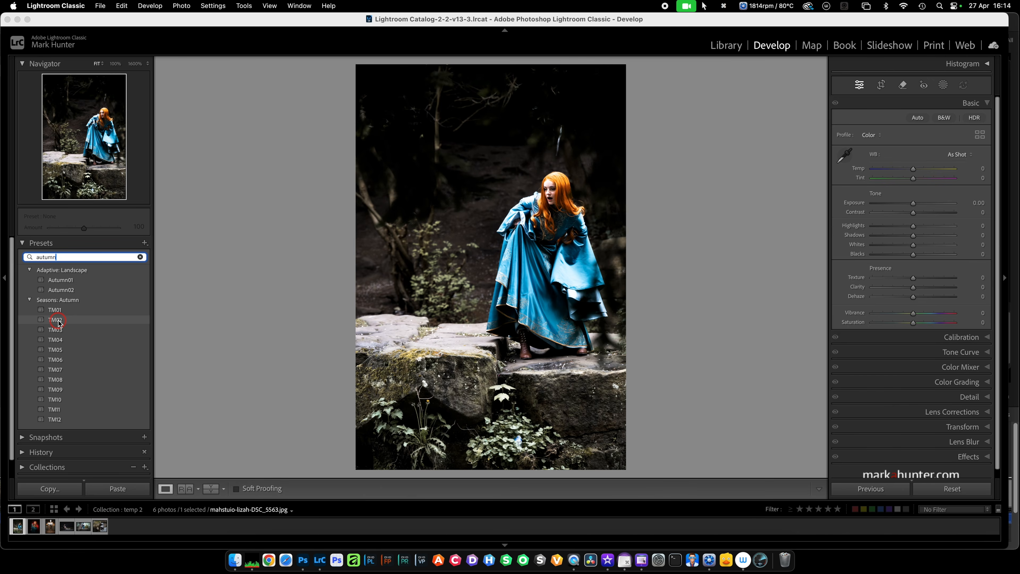
click(56, 330)
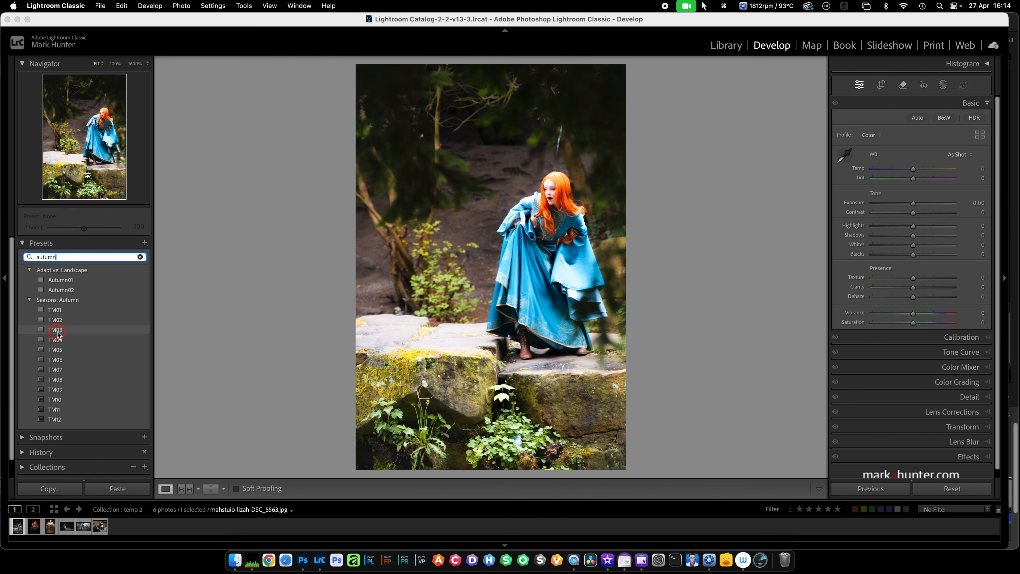
click(56, 340)
click(56, 330)
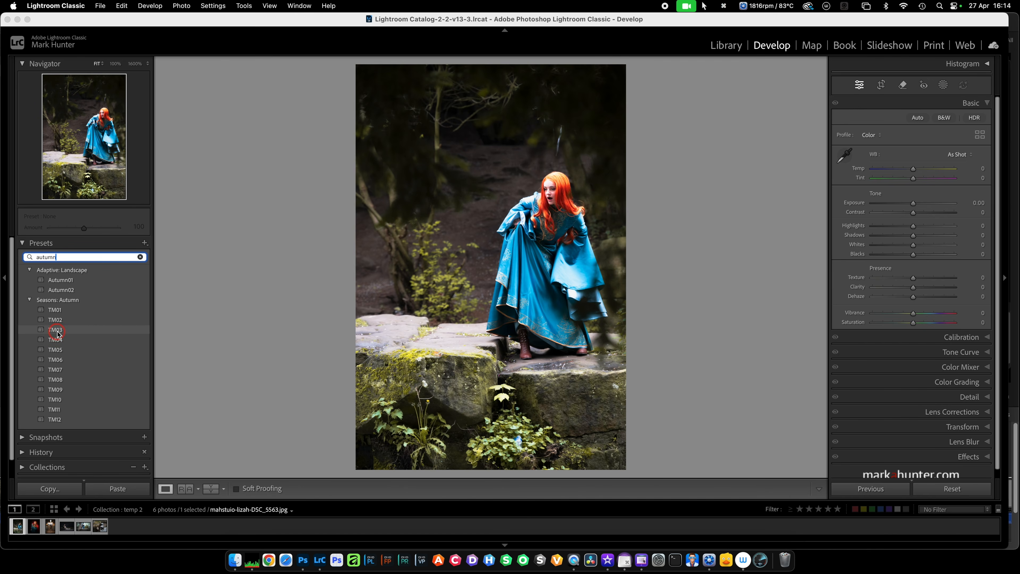
click(59, 320)
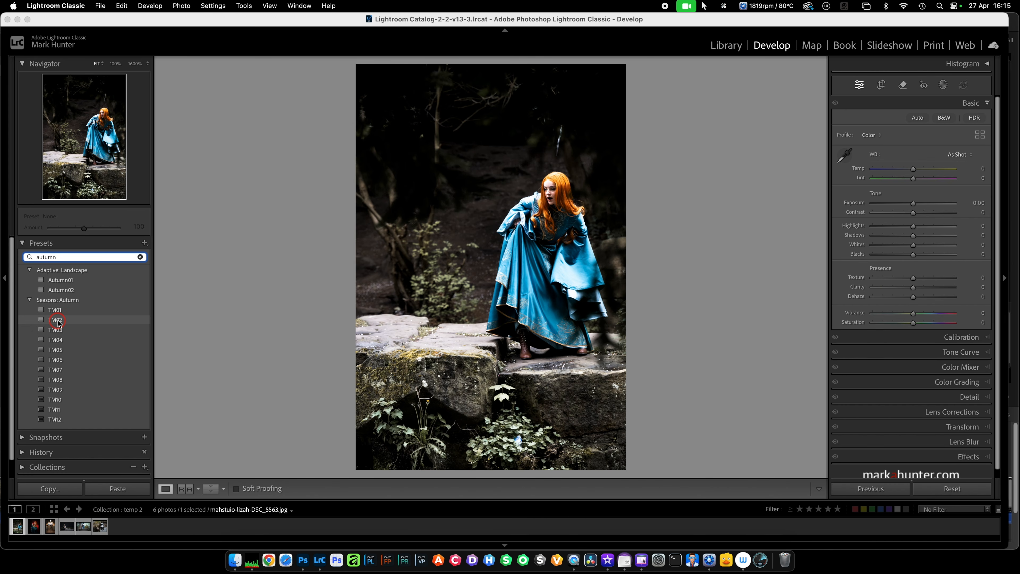
click(58, 321)
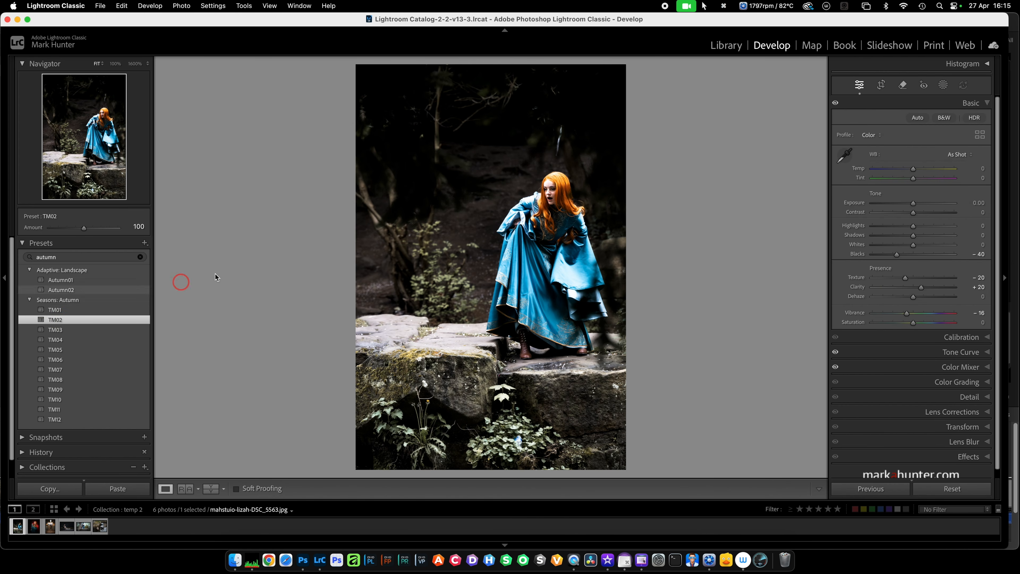
click(988, 103)
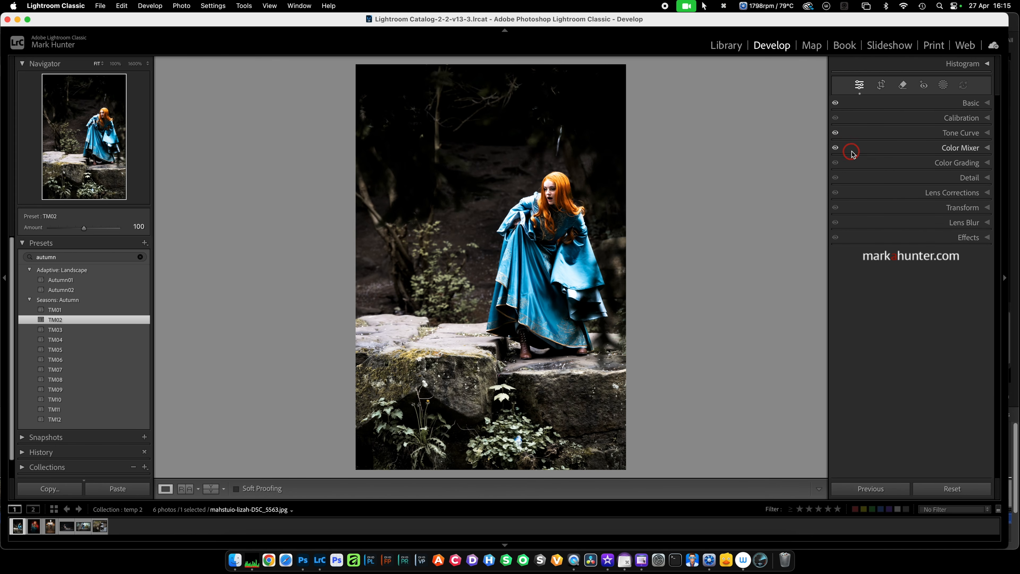
Examine the Basic, Color Mixer and Tone Curve adjustments made by the TM02 preset
click(988, 103)
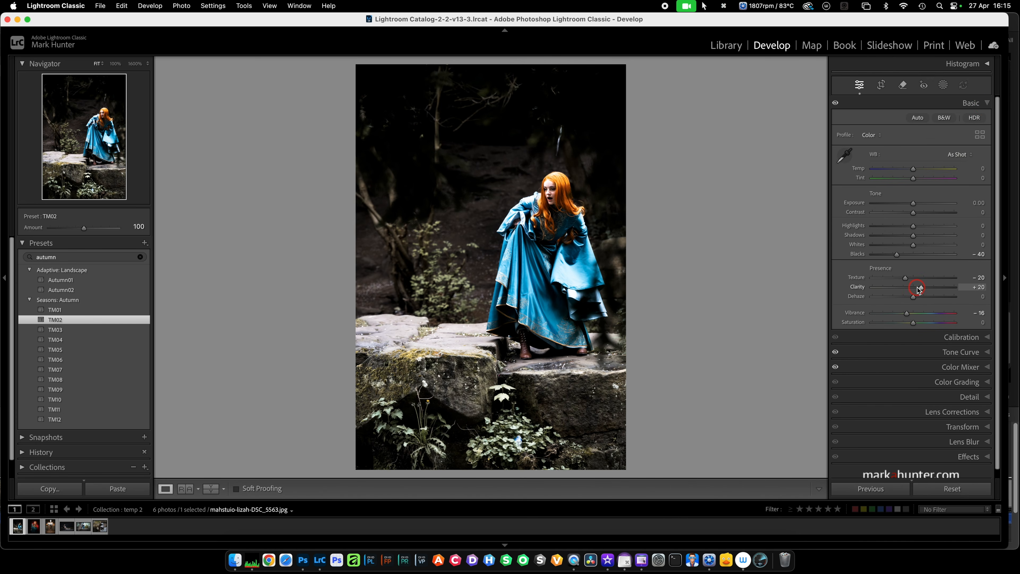
click(987, 367)
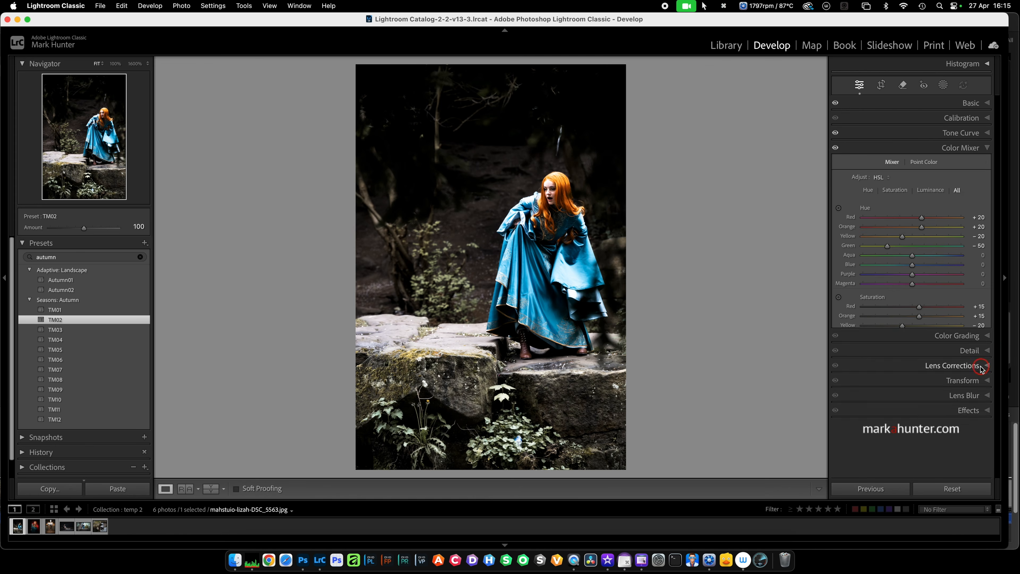
click(988, 133)
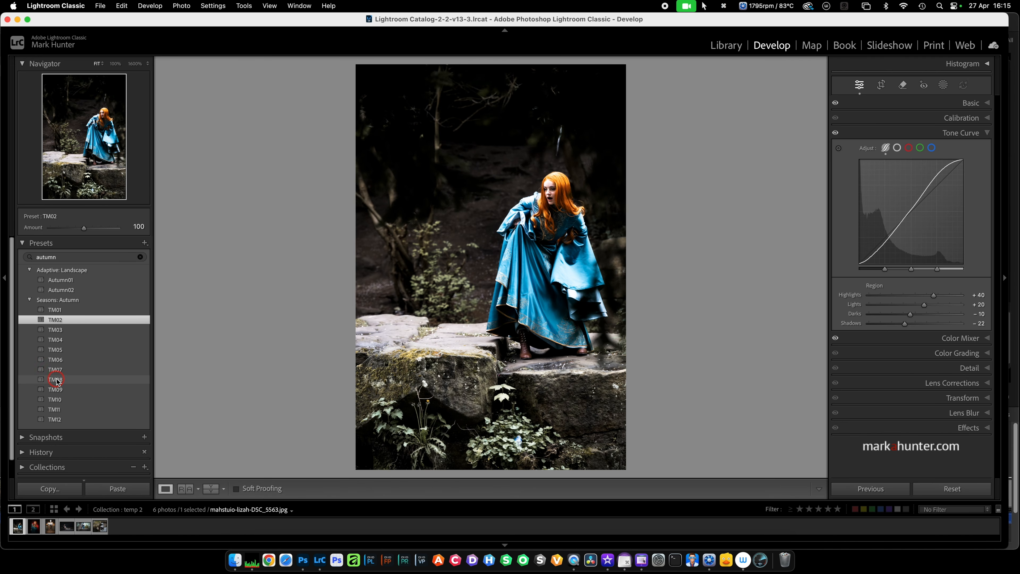
Reset the photo's develop settings and clear the preset search term
scroll(57, 379, down, 2)
click(941, 490)
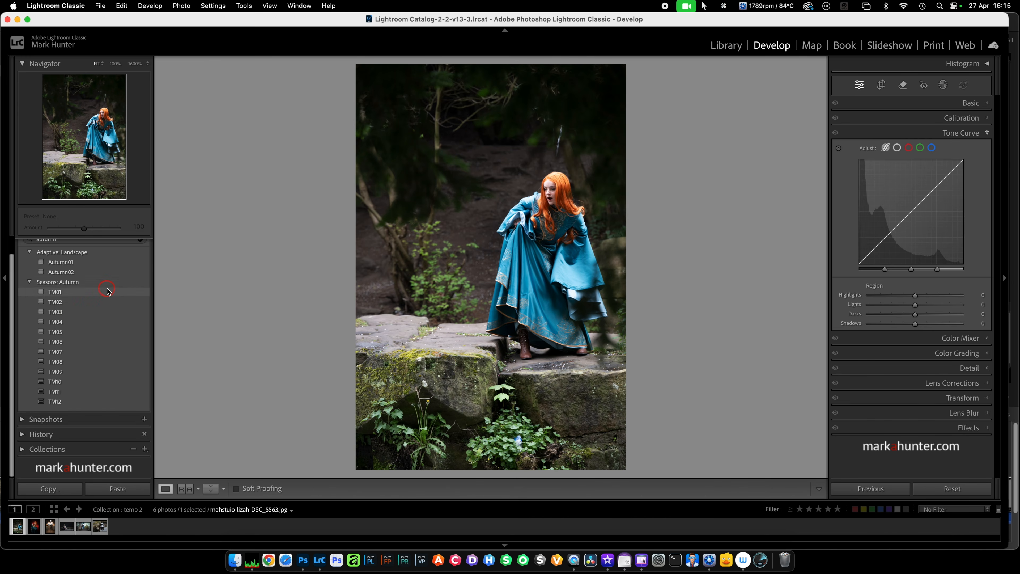
scroll(107, 290, up, 1)
click(76, 257)
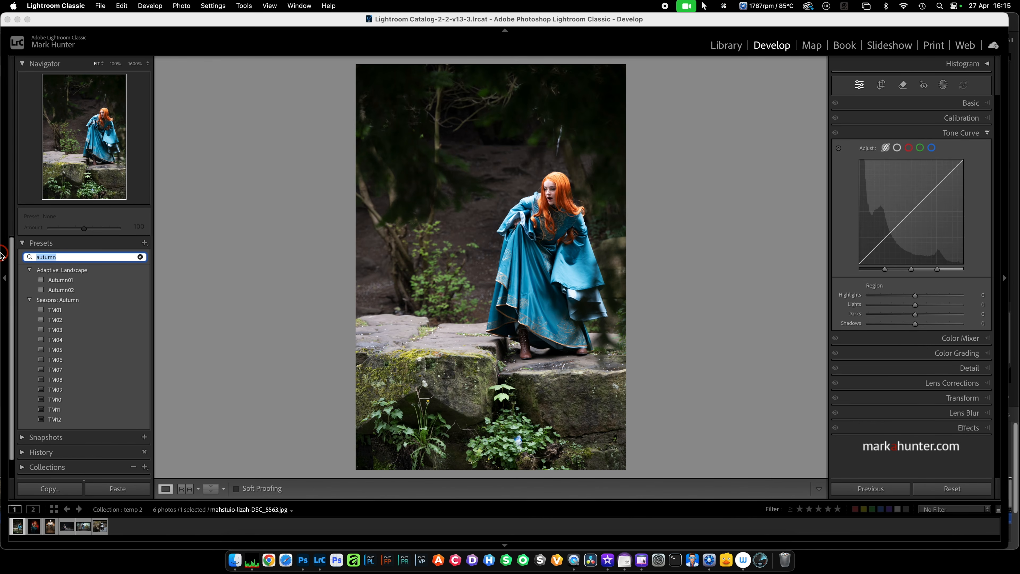
key(BackSpace)
Try presets FT03 and FT02 from the Style: Futuristic group, then apply FT06 to the photo
scroll(32, 382, down, 10)
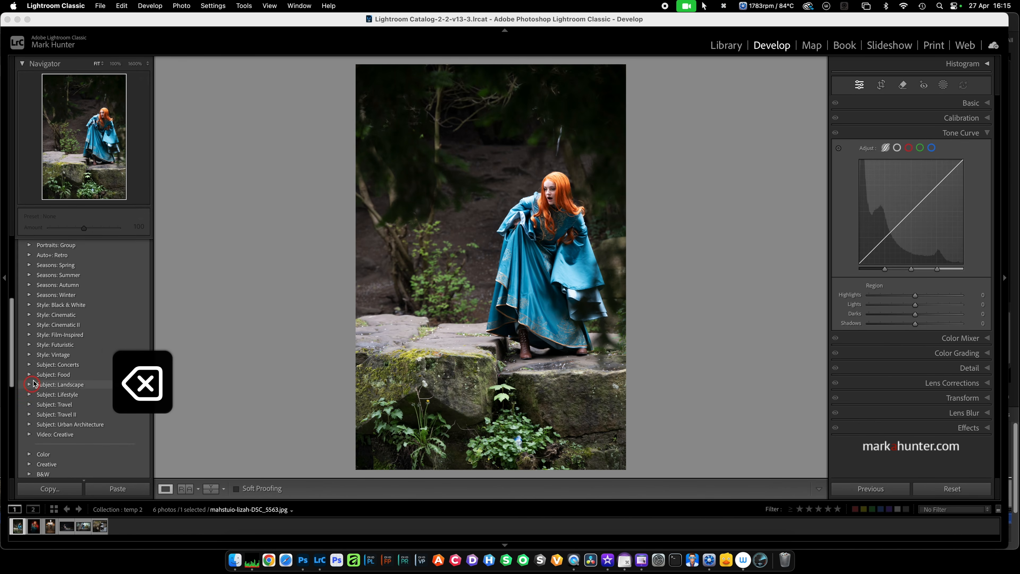
click(29, 345)
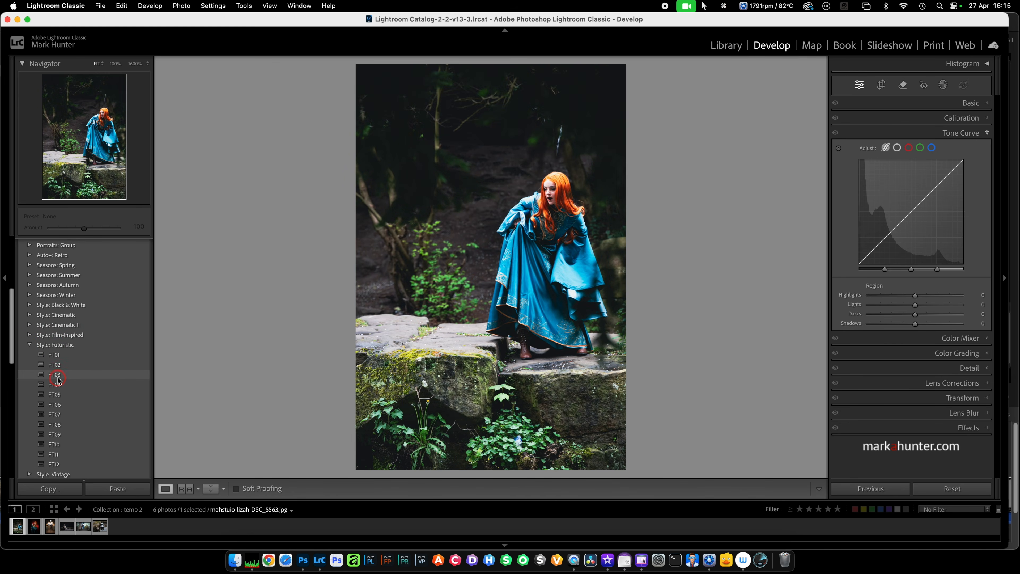
click(57, 375)
click(62, 367)
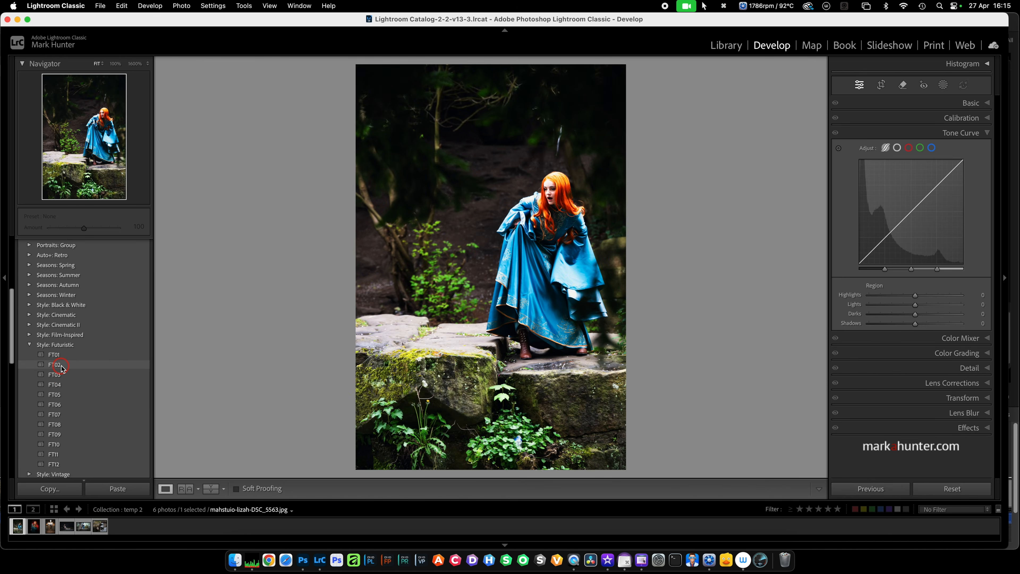
click(57, 406)
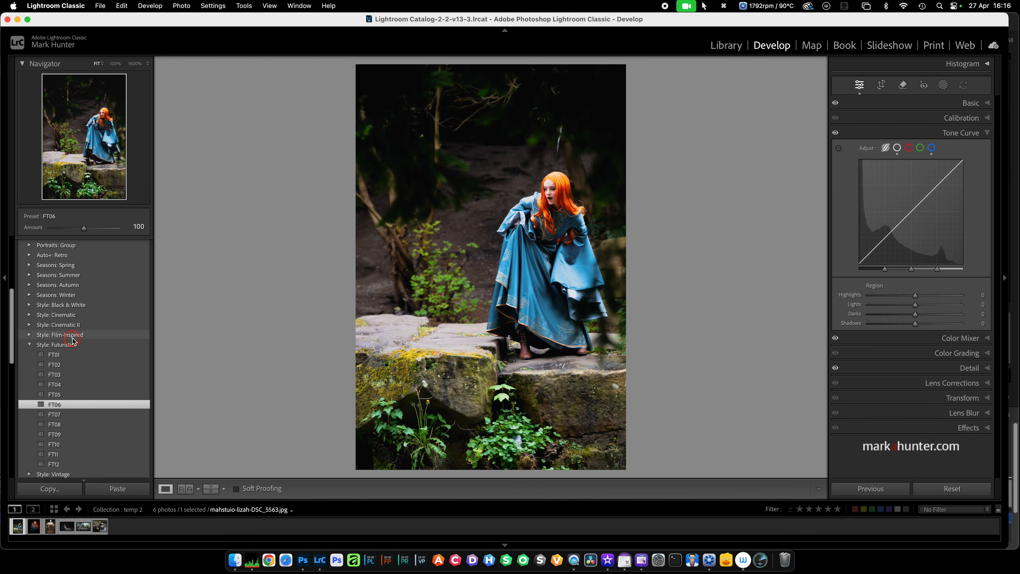
Reset the photo to remove the FT06 preset and collapse the Tone Curve settings
scroll(73, 344, down, 3)
scroll(74, 346, up, 6)
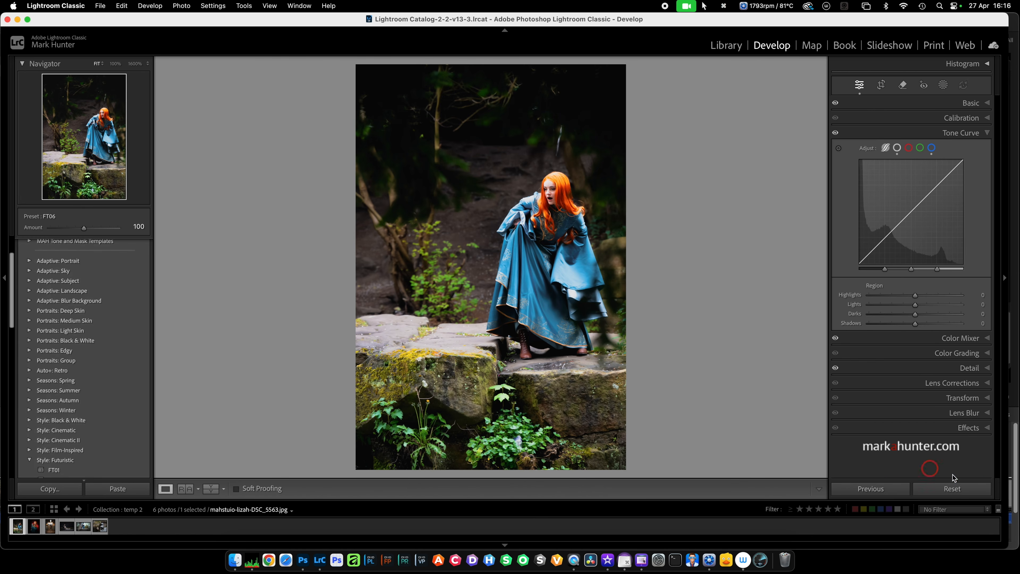
click(964, 488)
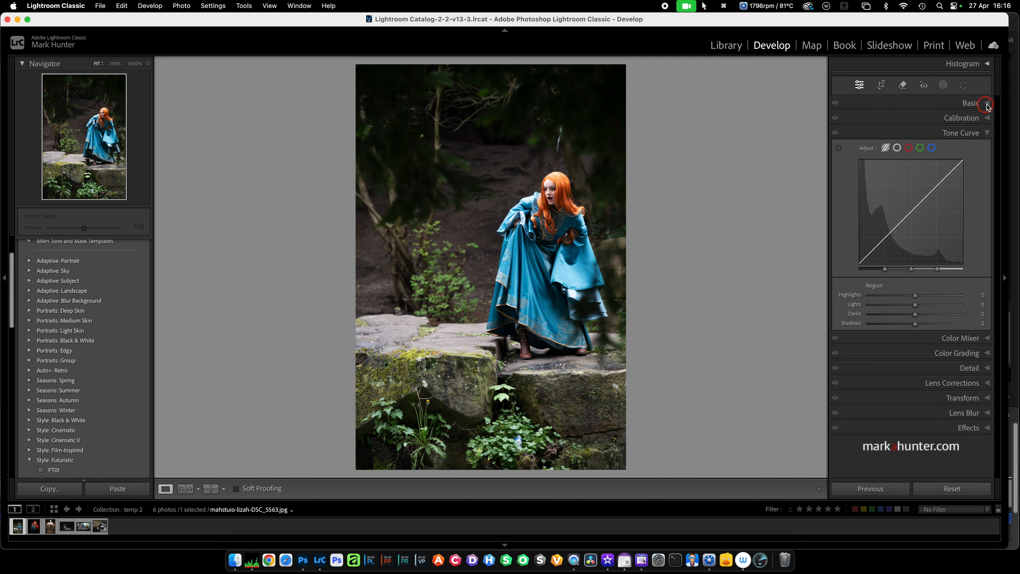
click(989, 132)
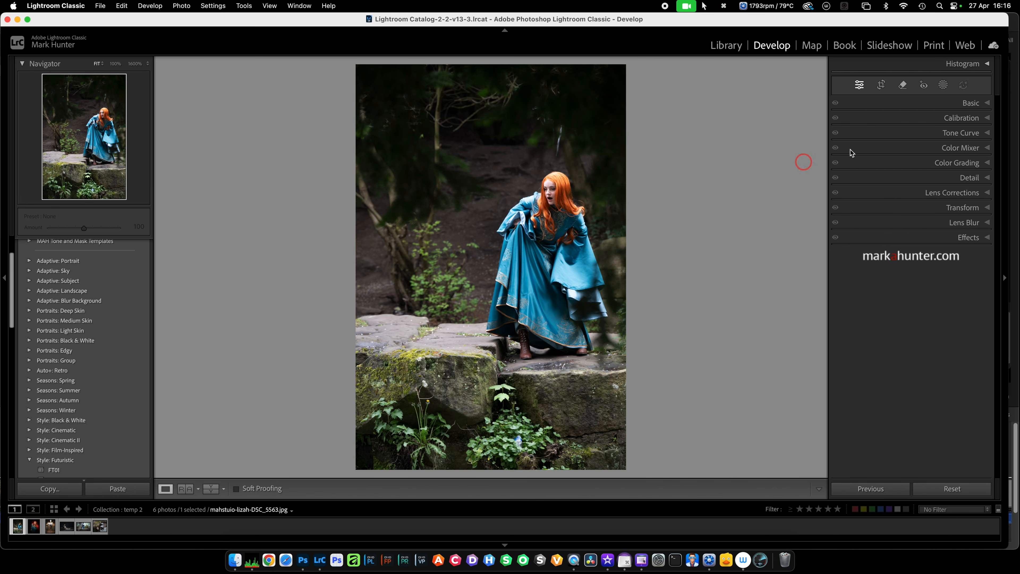
Create a Landscape mask covering the vegetation in the photo
click(944, 85)
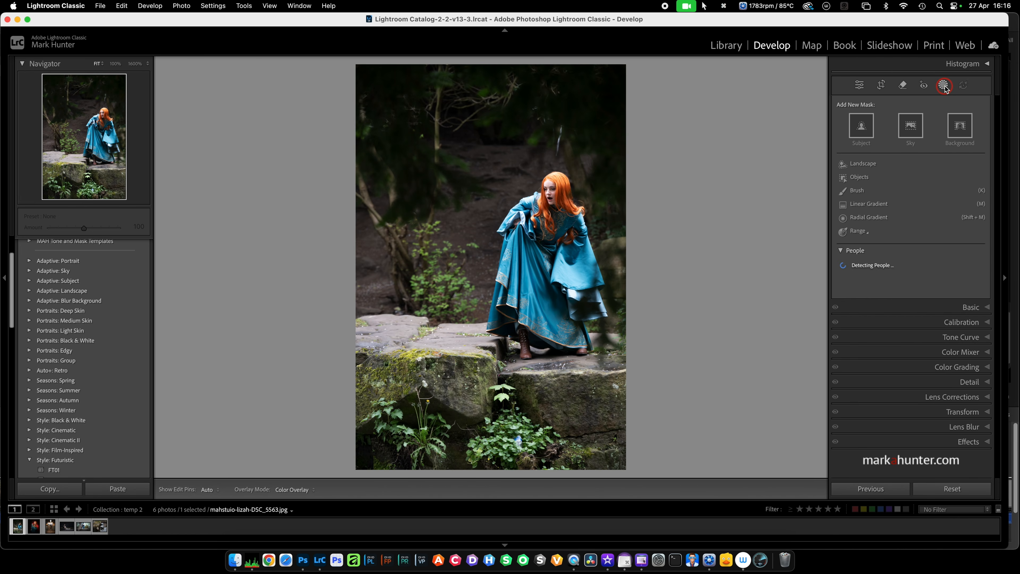
click(862, 164)
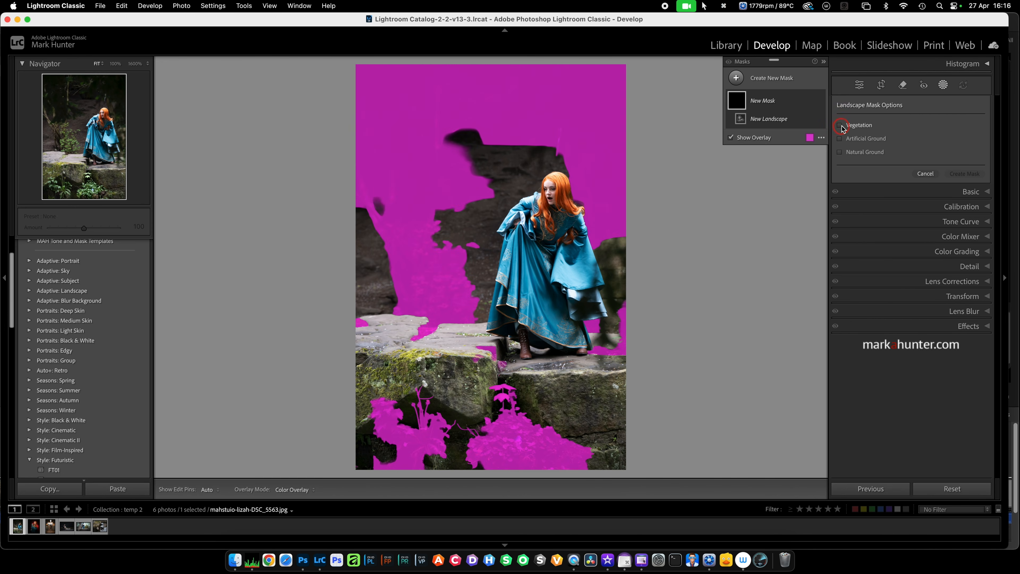
click(840, 126)
click(966, 174)
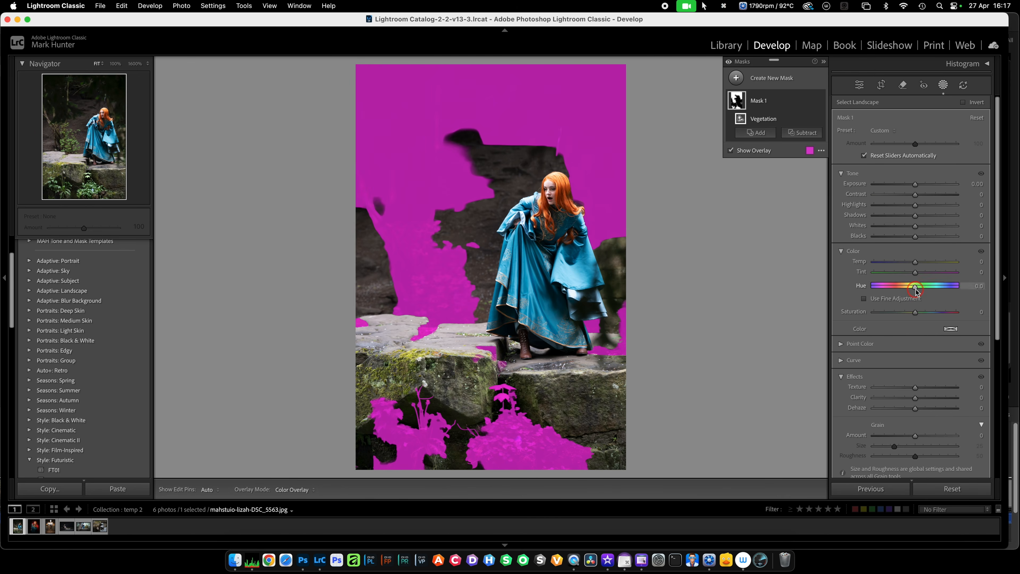
Give the vegetation mask autumn colours with Temp 12, Hue -46.0 and Saturation 19
drag(917, 290, 924, 263)
drag(919, 314, 923, 313)
drag(925, 264, 900, 287)
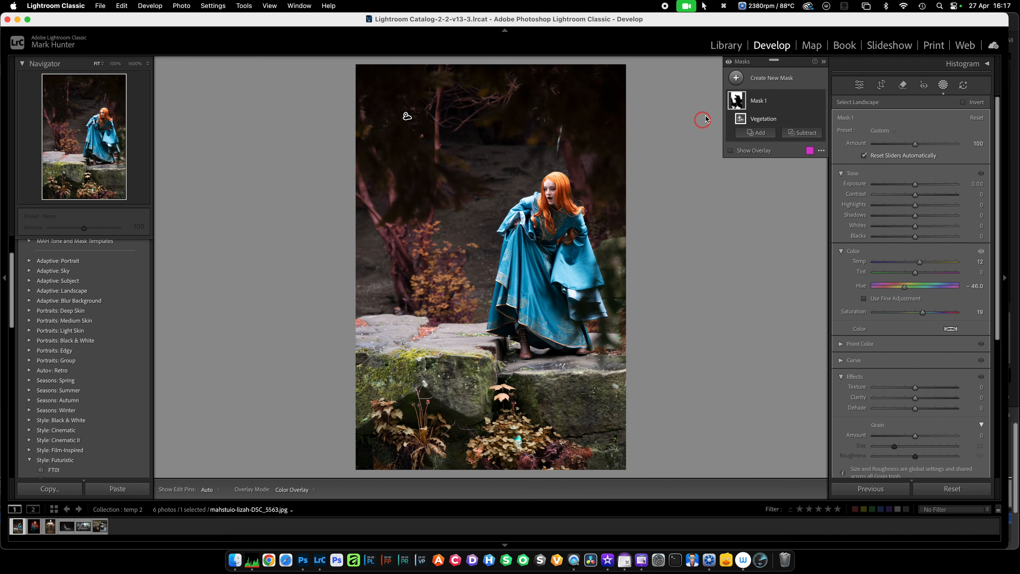
Add a Color Range mask sampled from the mossy rock, refine it to 12, set its Hue to -45.0 and finish masking
click(738, 78)
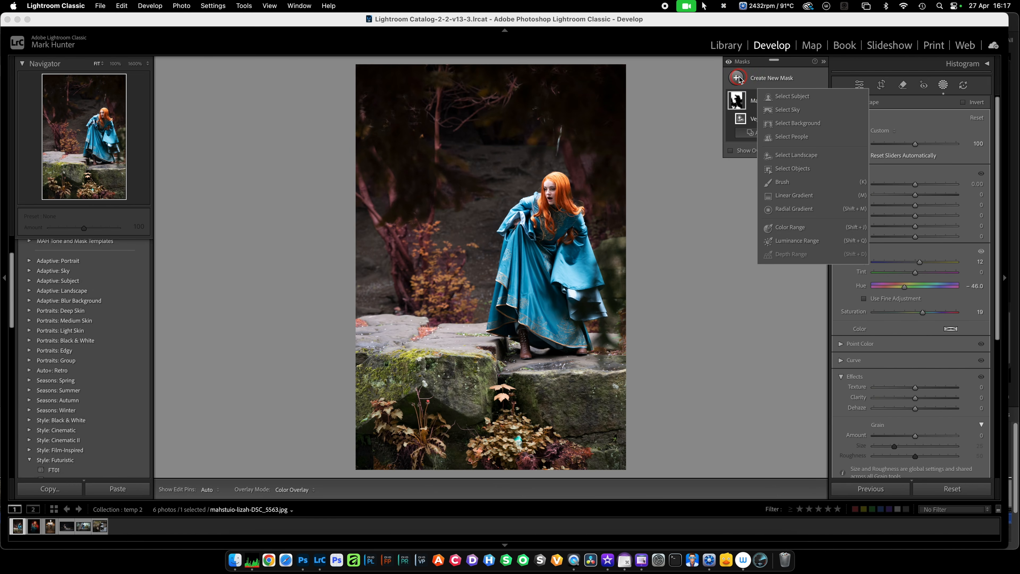
click(837, 227)
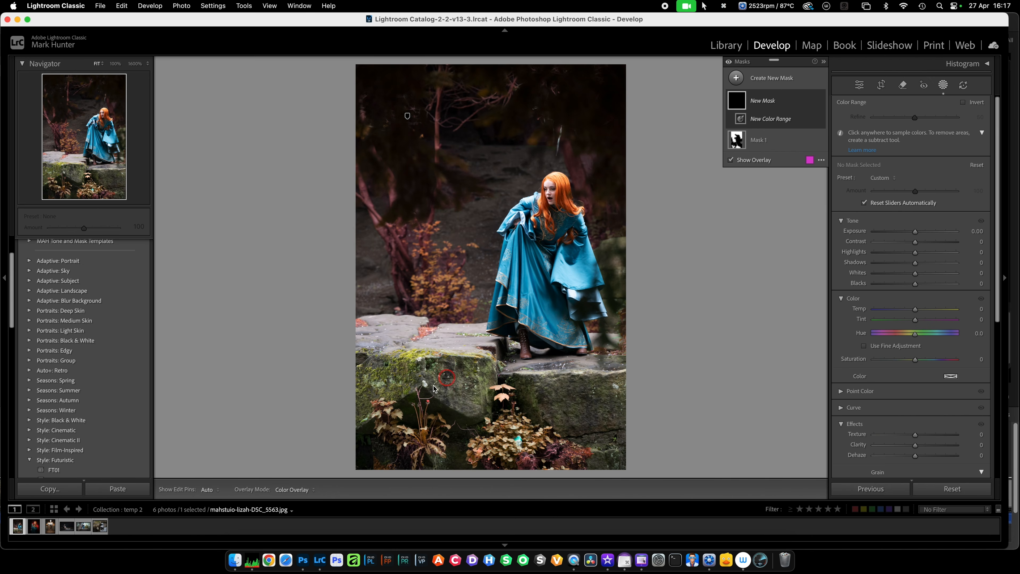
click(389, 370)
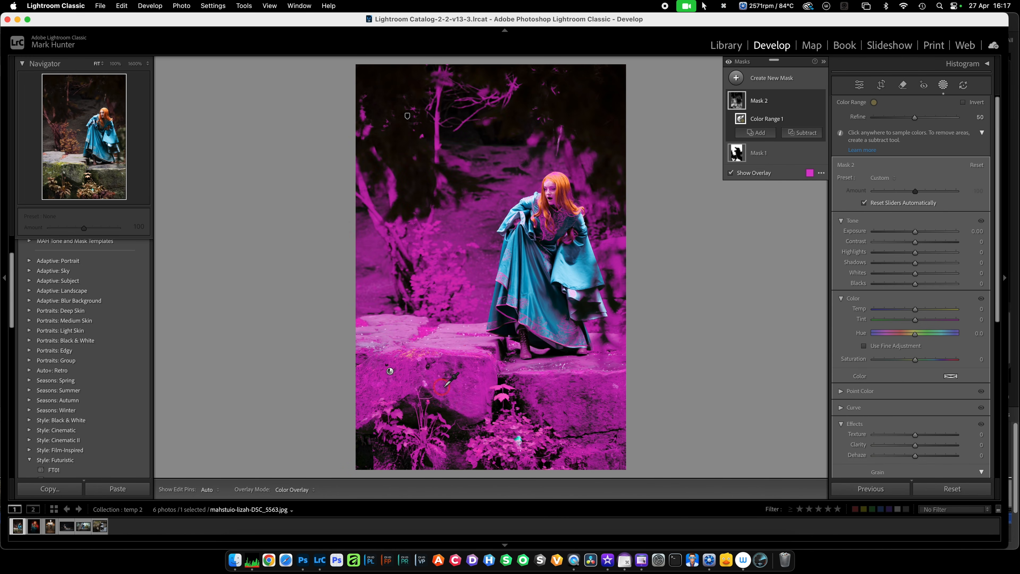
drag(917, 119, 886, 123)
mouse_move(915, 333)
mouse_down()
mouse_move(903, 336)
mouse_move(924, 337)
mouse_move(905, 337)
mouse_up()
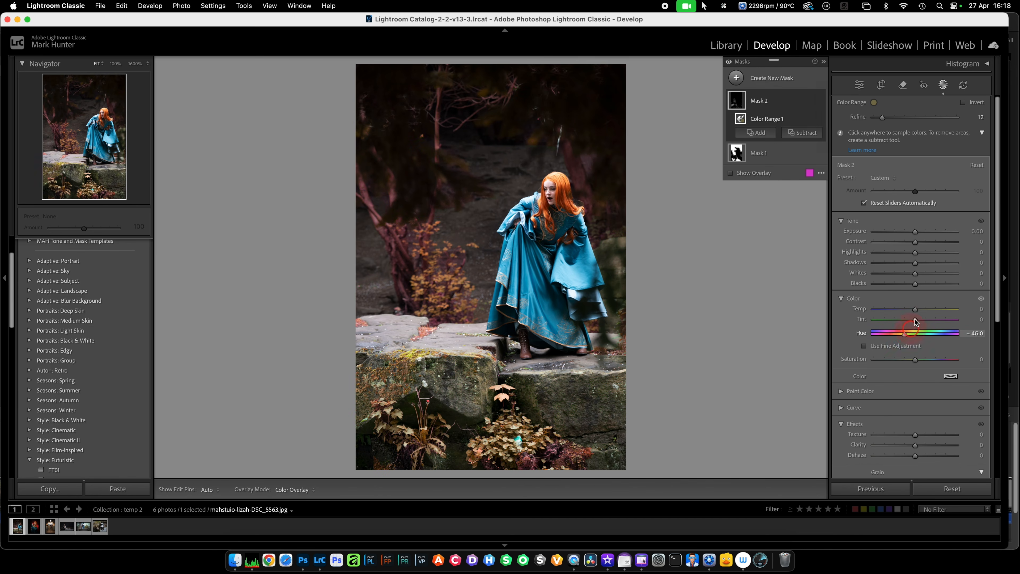
click(943, 86)
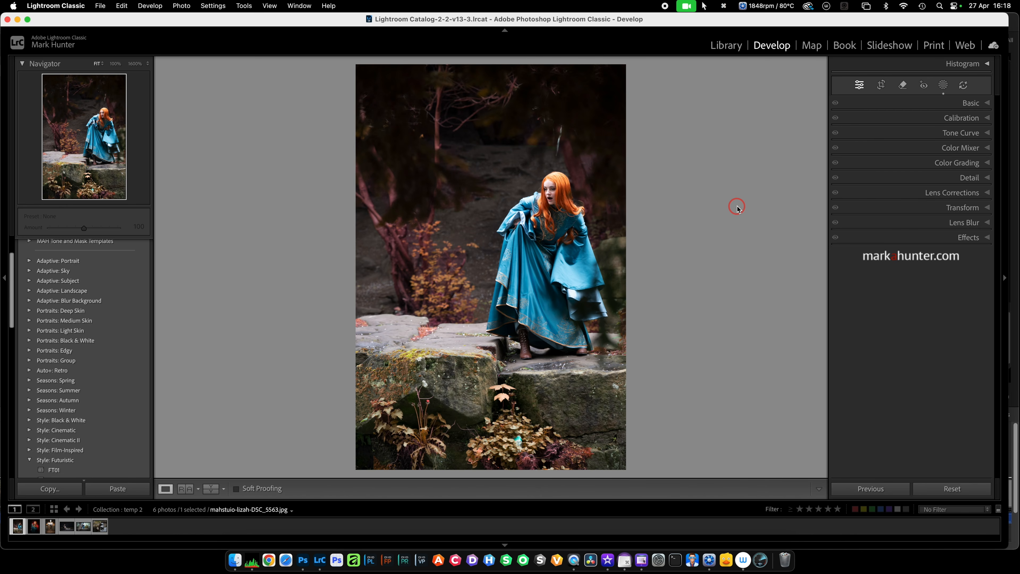
Go to the next photo with the red backdrop, mask its background and shift the mask's Hue to -169.2
key(Right)
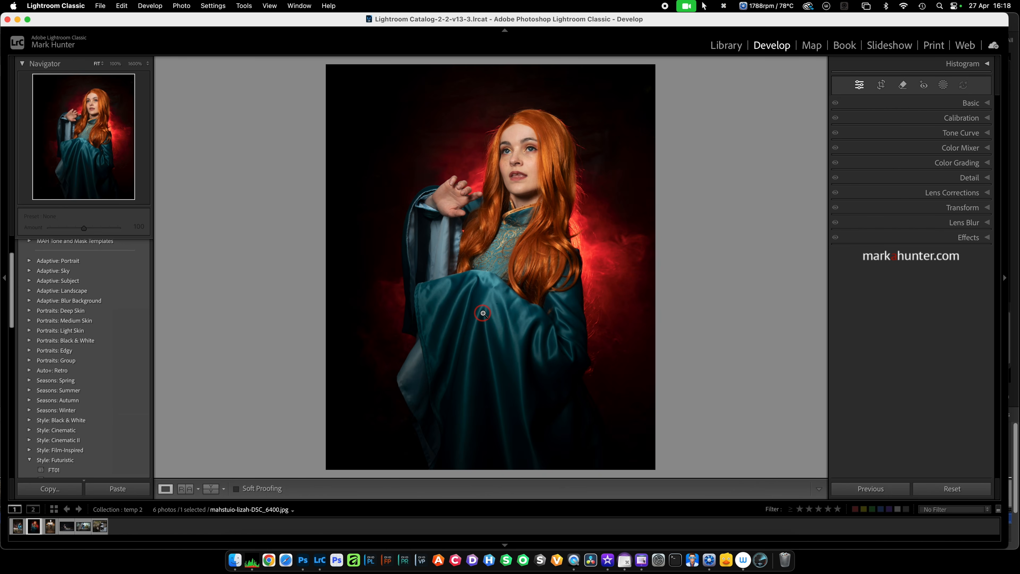
click(944, 84)
click(962, 127)
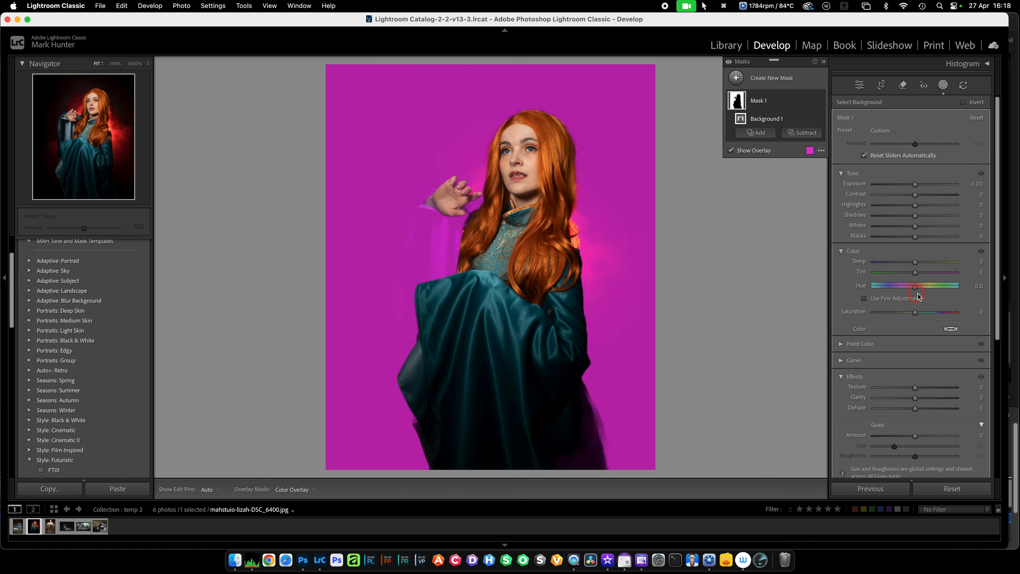
drag(917, 289, 876, 296)
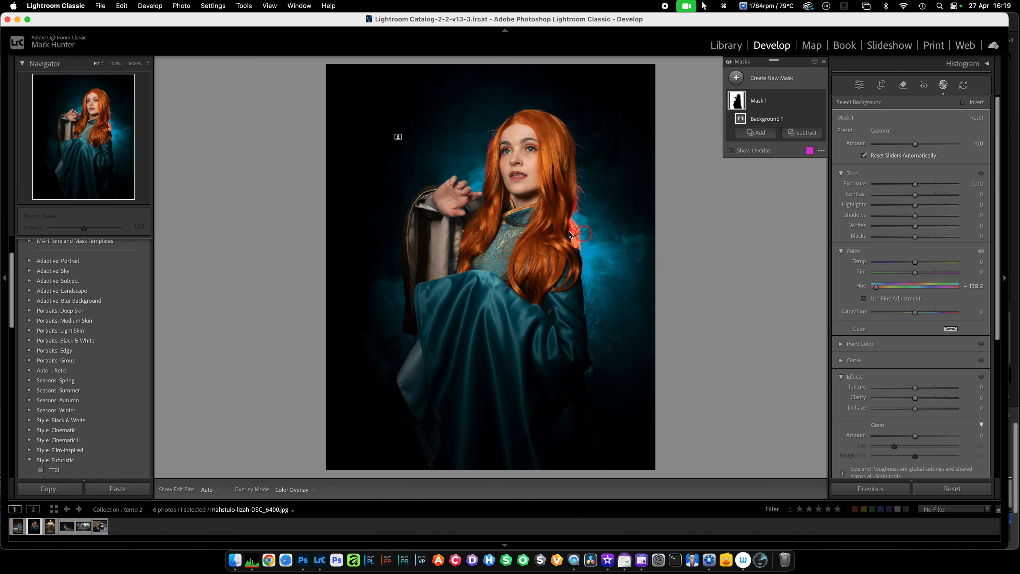
Subtract the woman's sleeve lining from the background mask with the Brush, reducing the brush size to 7.0
click(806, 133)
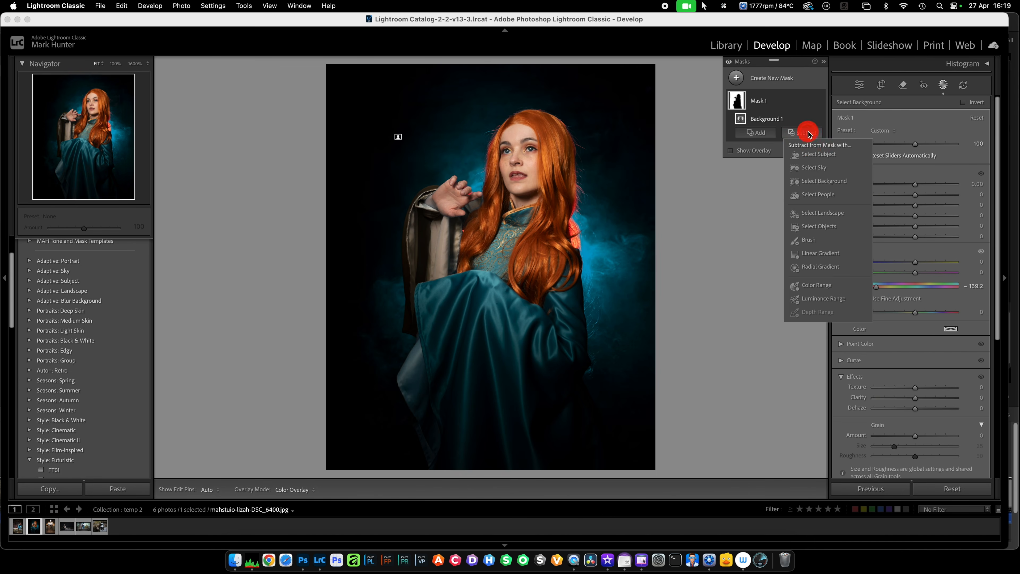
click(810, 240)
mouse_move(449, 257)
mouse_down()
mouse_move(431, 270)
mouse_move(421, 207)
mouse_move(409, 314)
mouse_move(455, 233)
mouse_up()
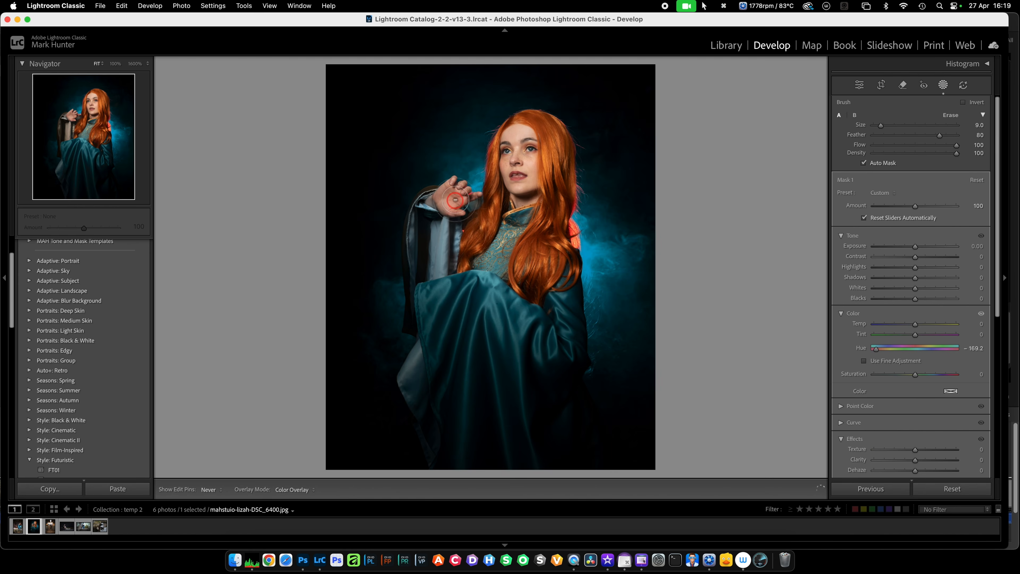
mouse_move(418, 260)
mouse_down()
mouse_move(451, 234)
mouse_move(453, 289)
mouse_move(483, 294)
mouse_up()
key(bracketleft)
key(bracketleft)
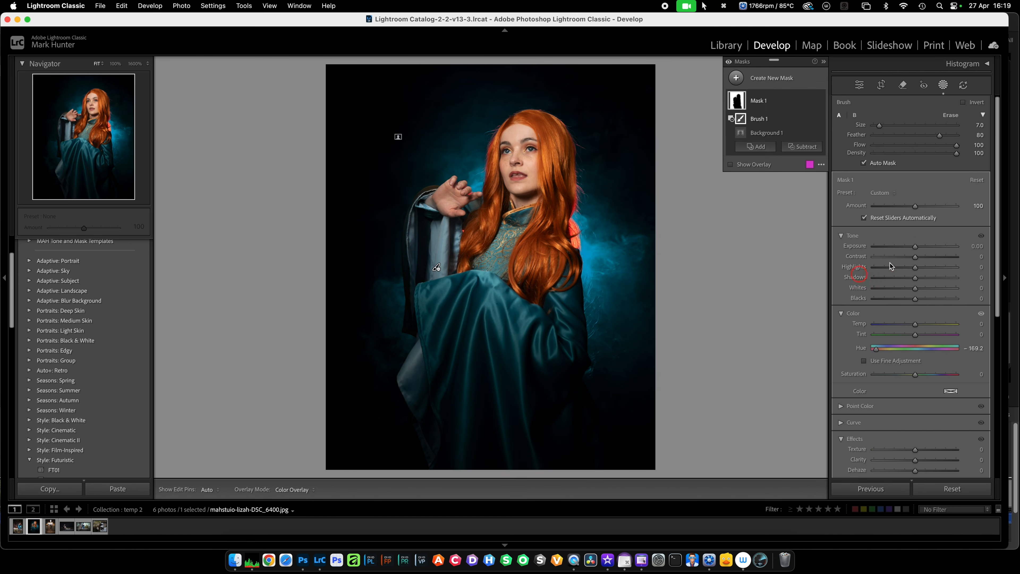
Raise the background mask's Exposure to 0.46, increase its Saturation slightly and finish masking
drag(915, 246, 920, 248)
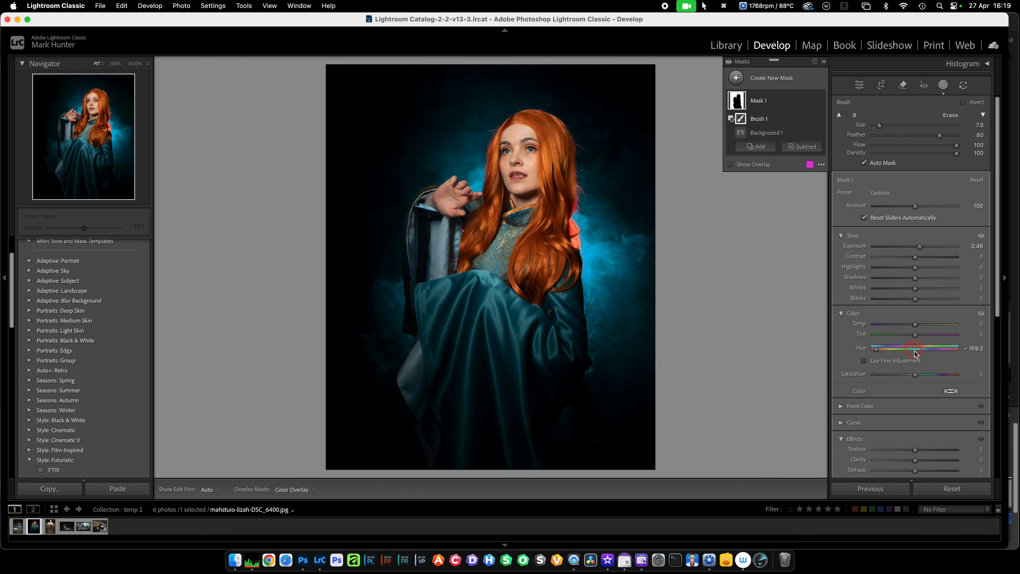
drag(916, 374, 920, 374)
click(861, 86)
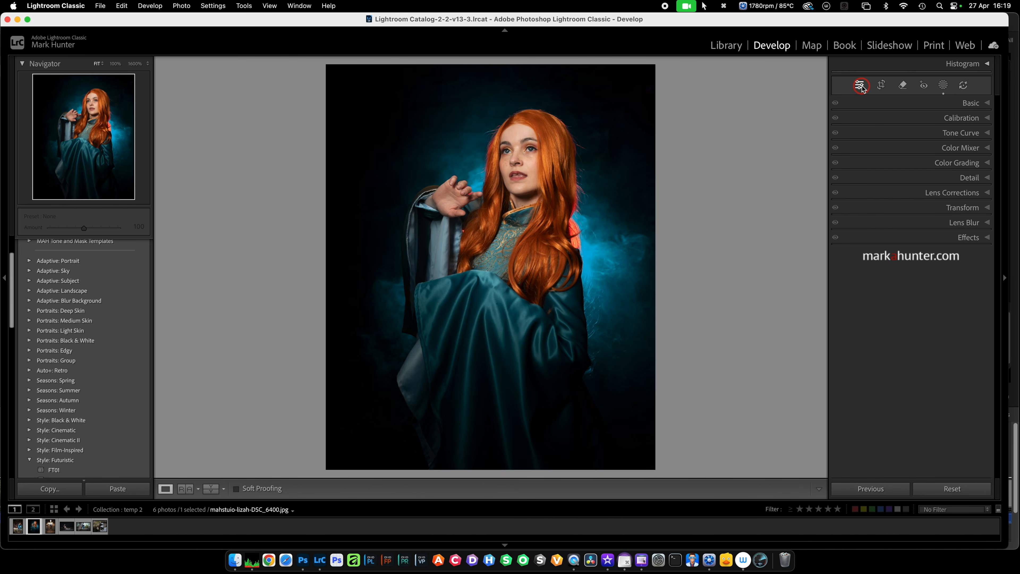
Compare the before and after versions of the recoloured background
key(backslash)
key(backslash)
key(backslash)
key(backslash)
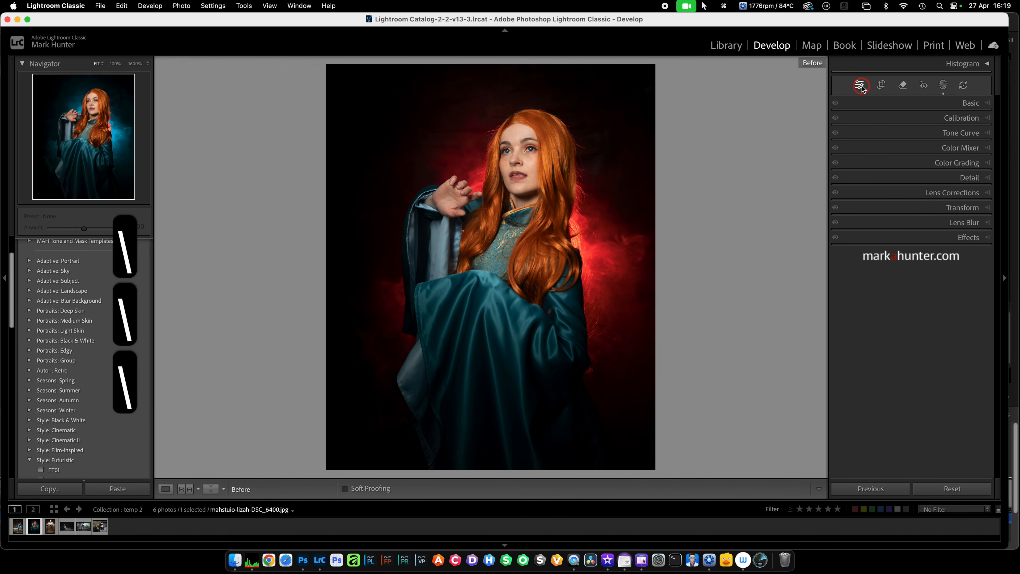
Go to the next photo of the costumed figure and set Calibration Red Primary Hue to +100 and Blue Primary Hue to -100
key(Right)
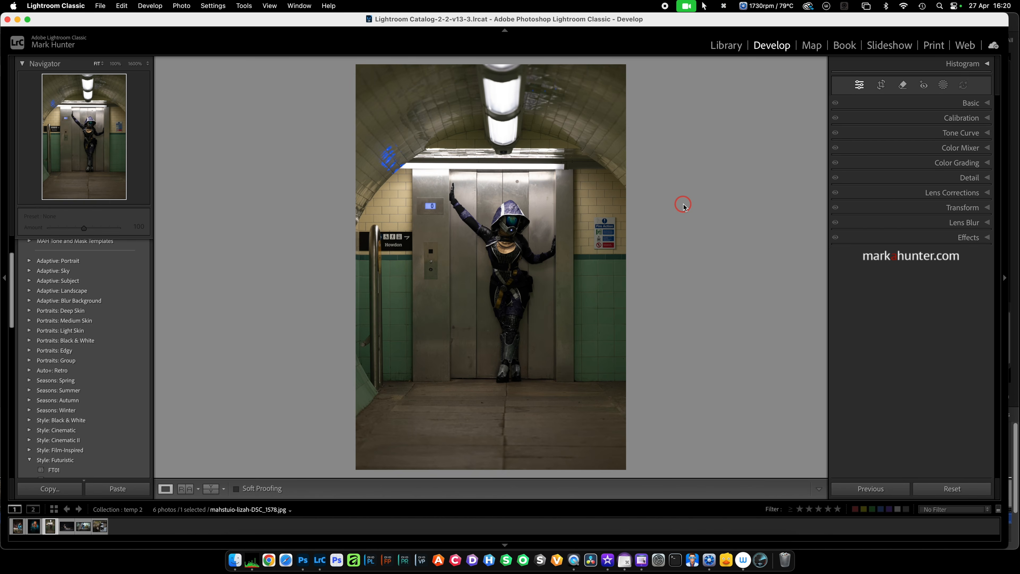
click(988, 118)
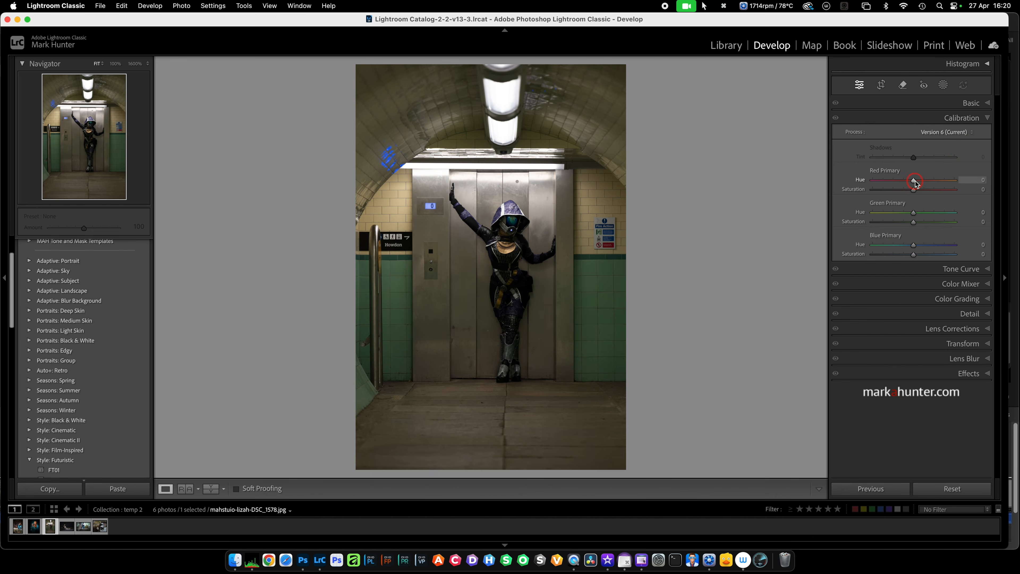
drag(915, 181, 958, 180)
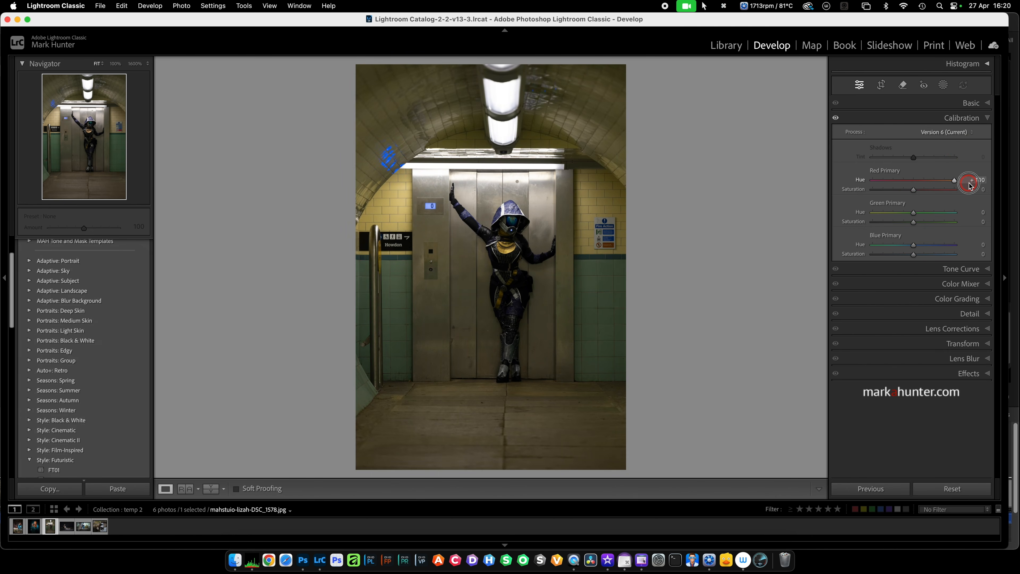
drag(915, 246, 846, 245)
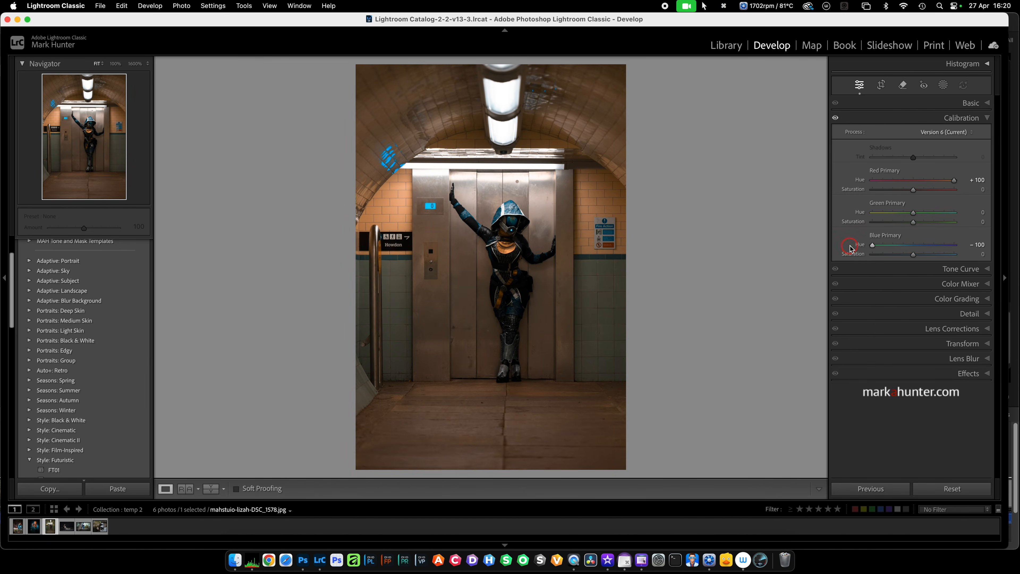
Set the elevator photo's Exposure to +0.15 in the Basic adjustments
click(988, 103)
drag(914, 203, 916, 206)
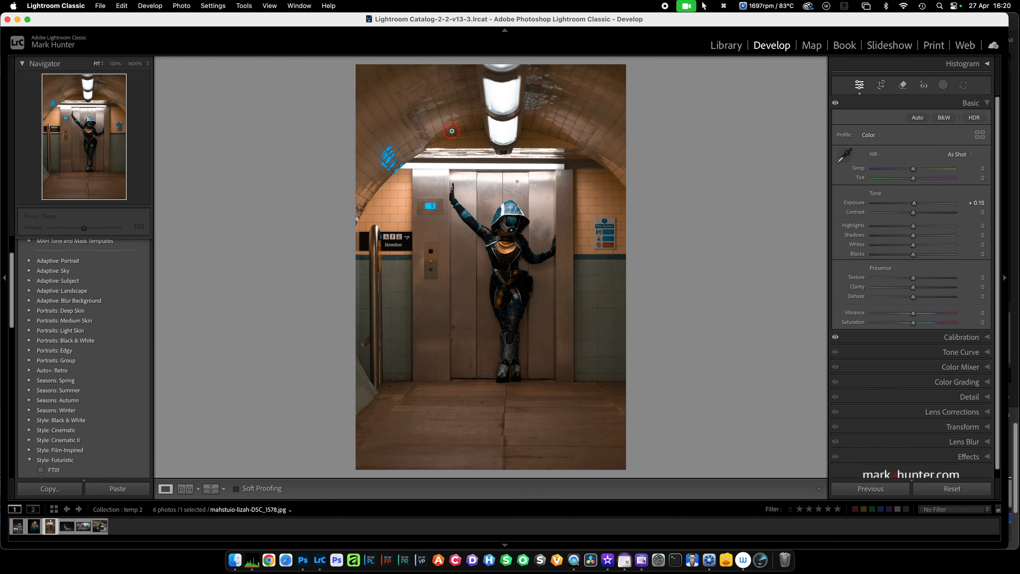
Mask the tunnel's arched ceiling above the elevator as an object and lower its Exposure to -1.59
click(944, 85)
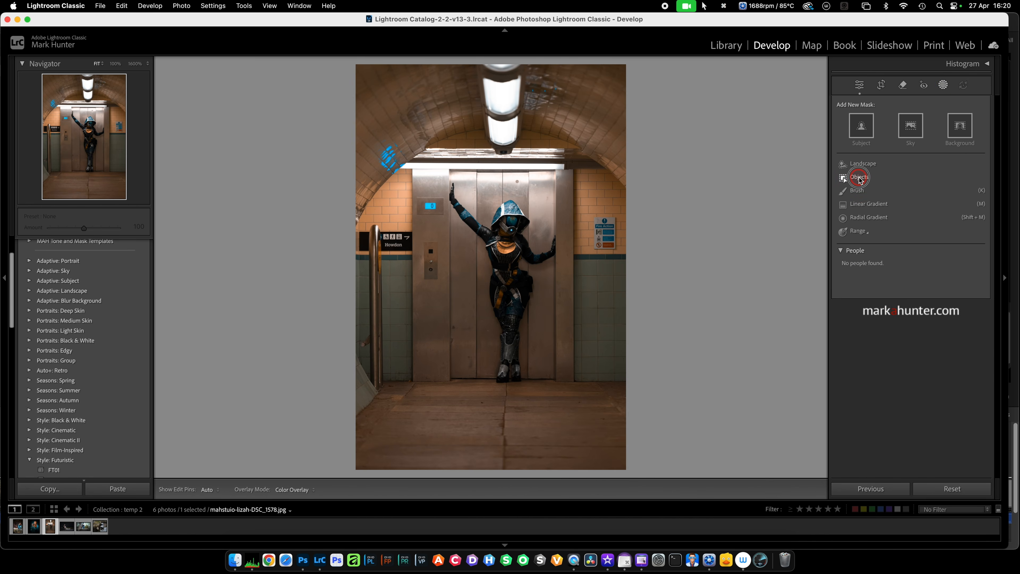
click(860, 177)
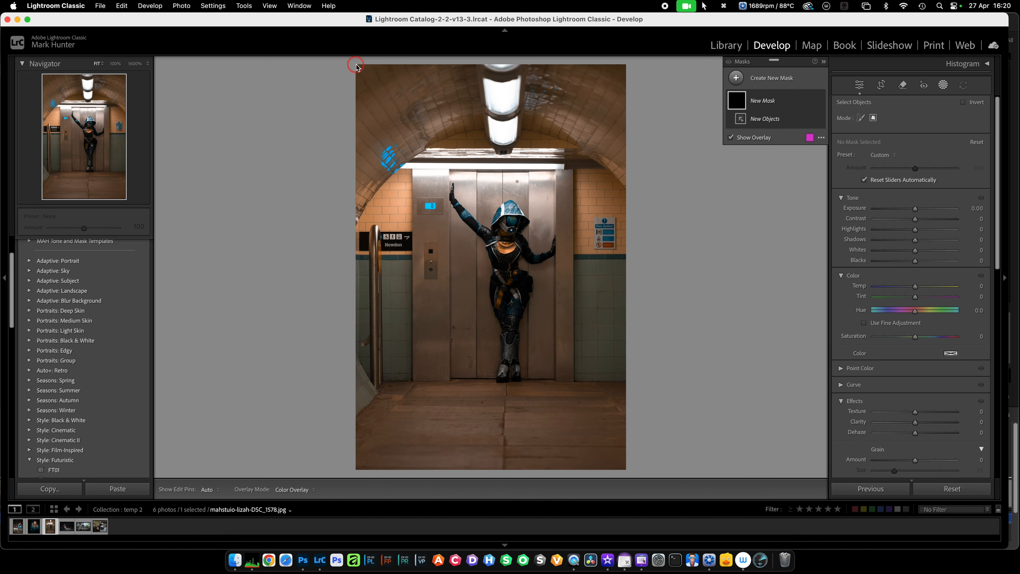
drag(357, 65, 636, 217)
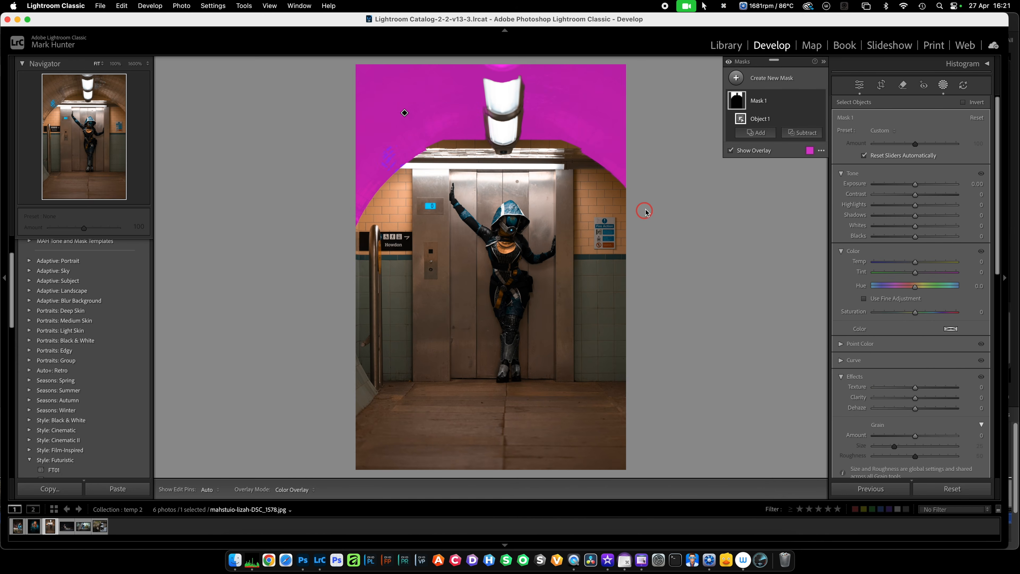
drag(915, 184, 899, 185)
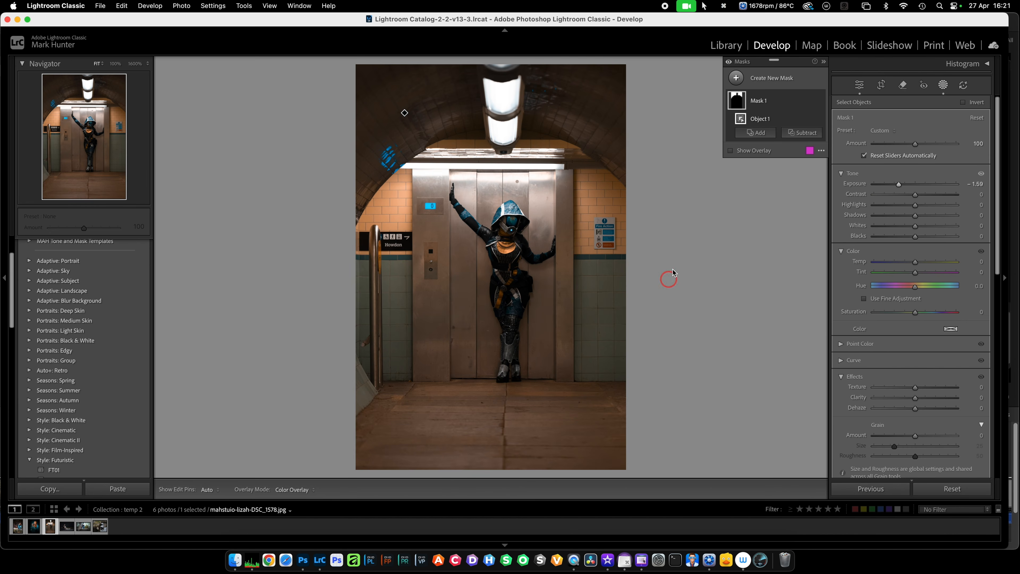
Add an inverted radial gradient mask around the costumed figure with Feather 100 and Exposure -1.40
click(736, 77)
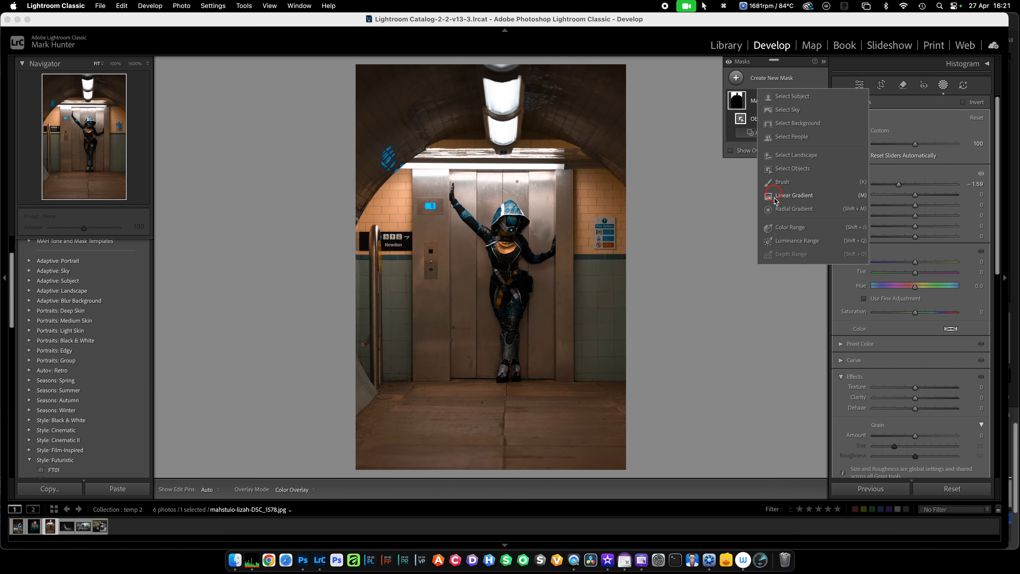
click(779, 209)
drag(464, 229, 619, 425)
click(778, 100)
drag(453, 217, 501, 277)
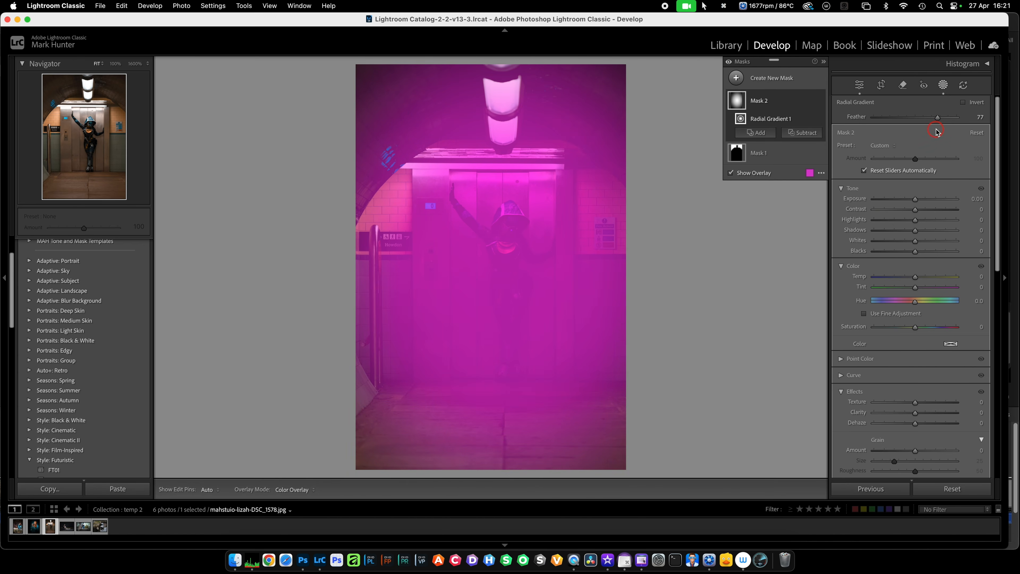
drag(939, 118, 971, 122)
click(963, 103)
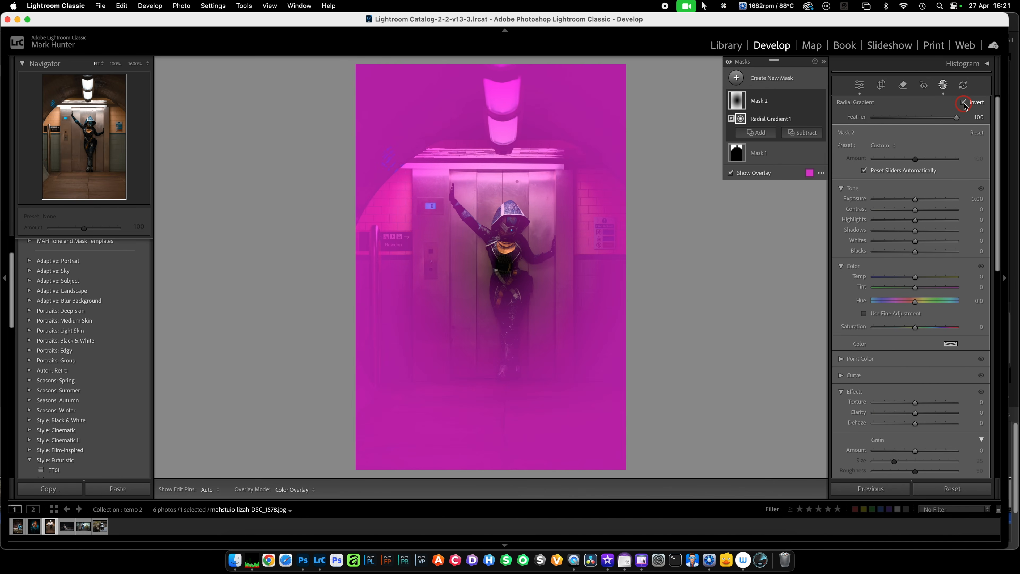
drag(915, 199, 903, 204)
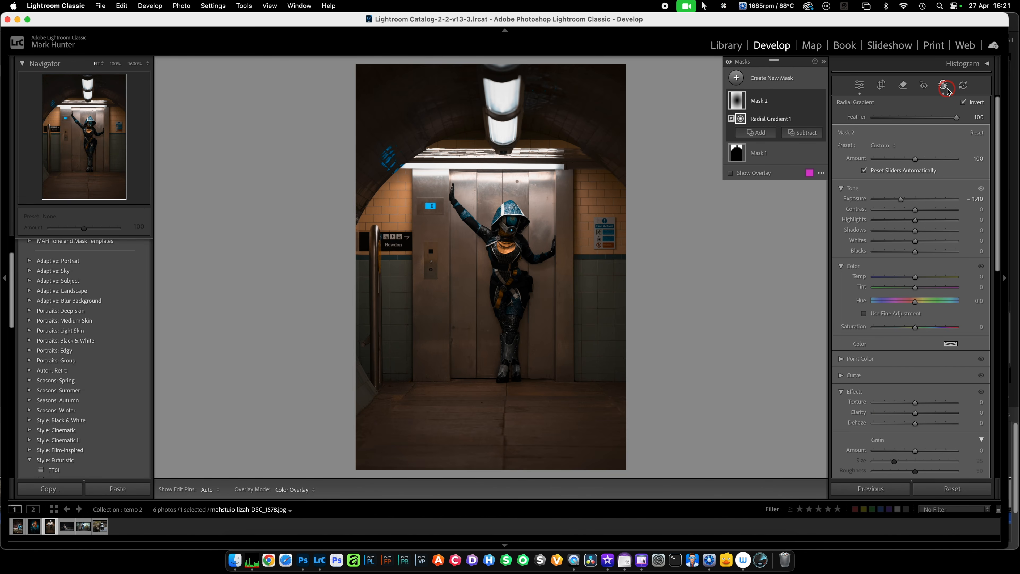
Return to the Basic adjustments and set Clarity to +75 and Exposure to +0.45
click(860, 85)
drag(914, 287, 945, 290)
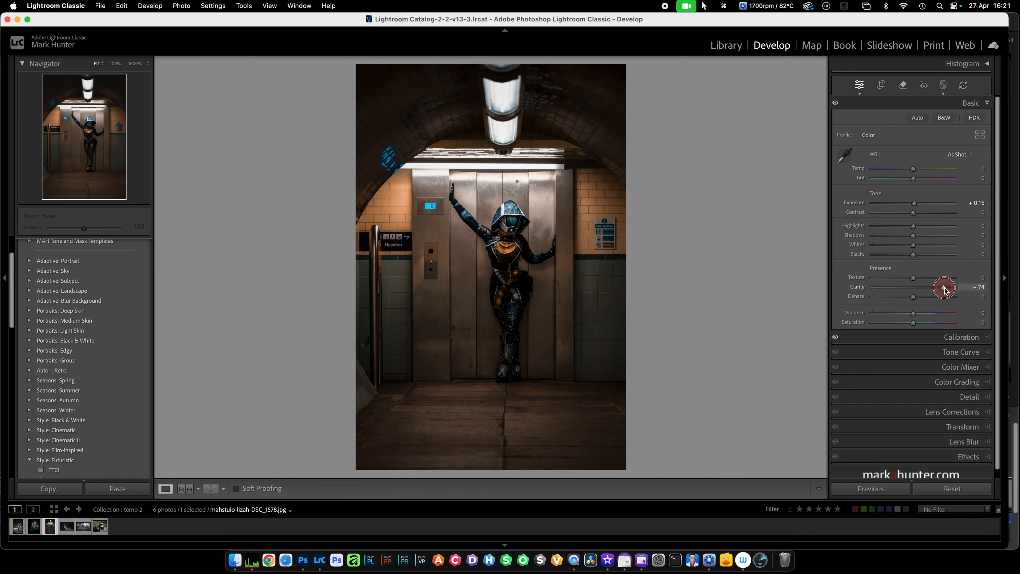
drag(945, 289, 945, 289)
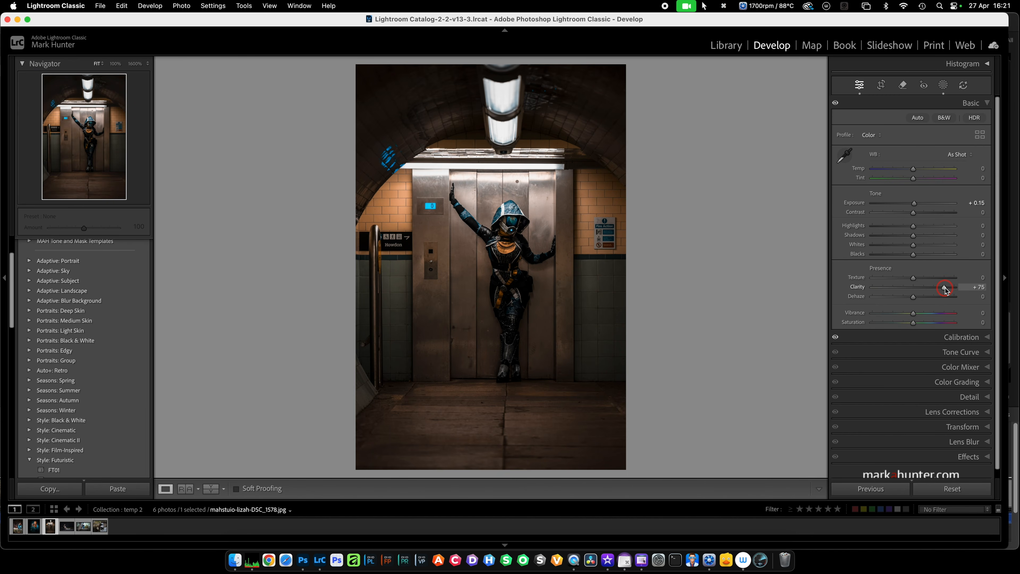
drag(915, 204, 918, 203)
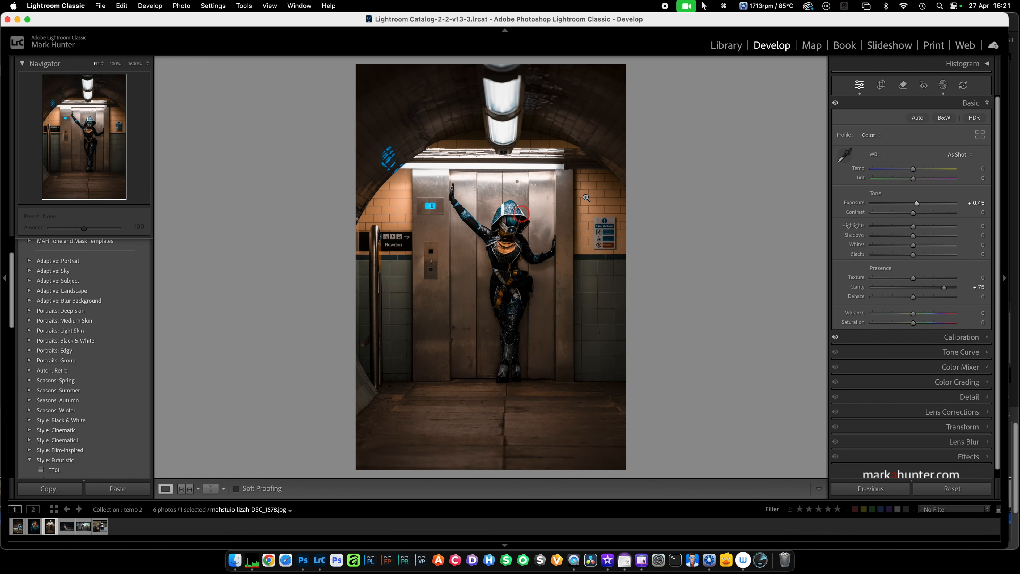
Mask the orange tiled wall beside the handrail as an object, set Exposure to -0.54 and Shadows to -39, and finish masking
click(943, 85)
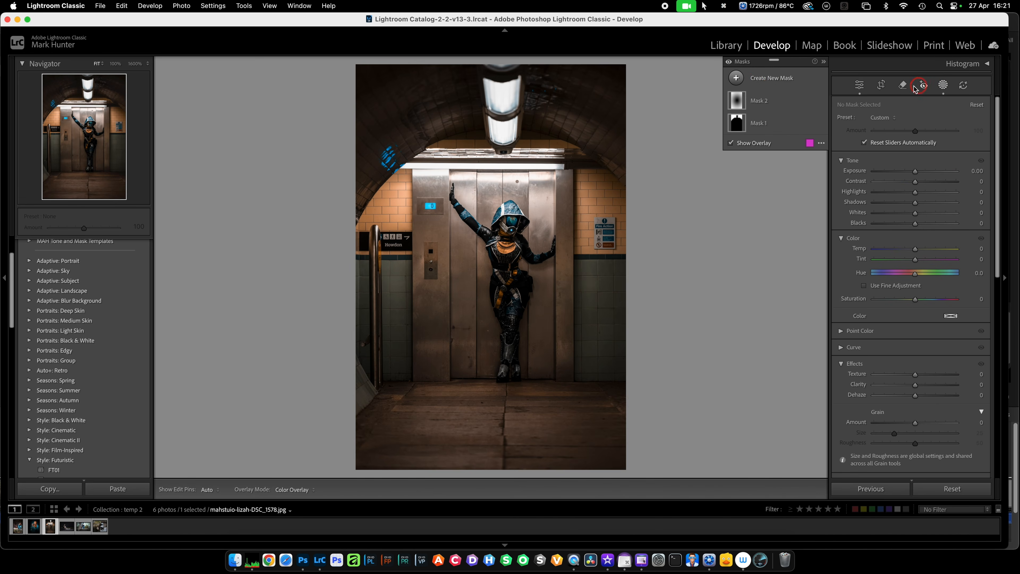
click(737, 78)
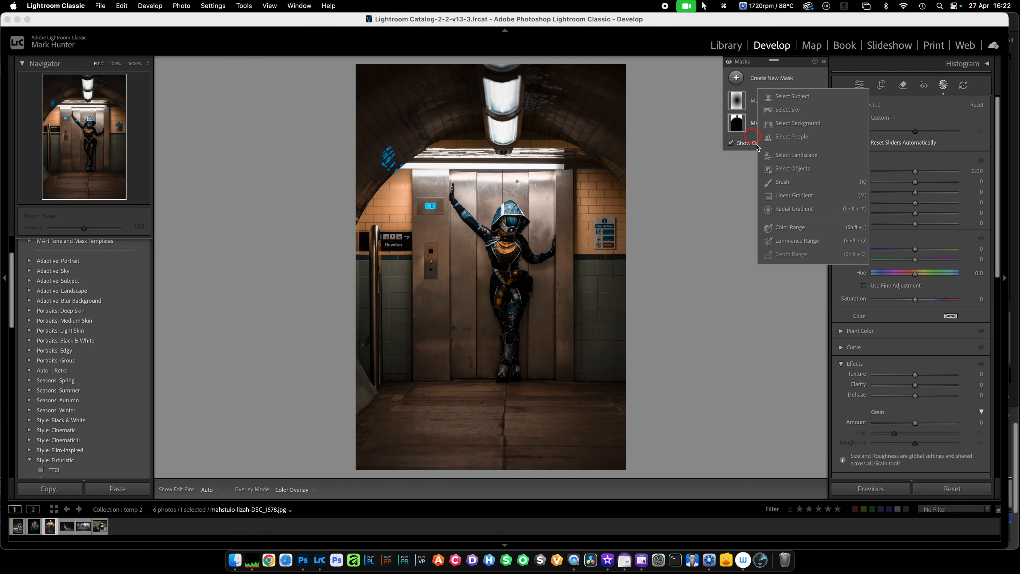
click(786, 168)
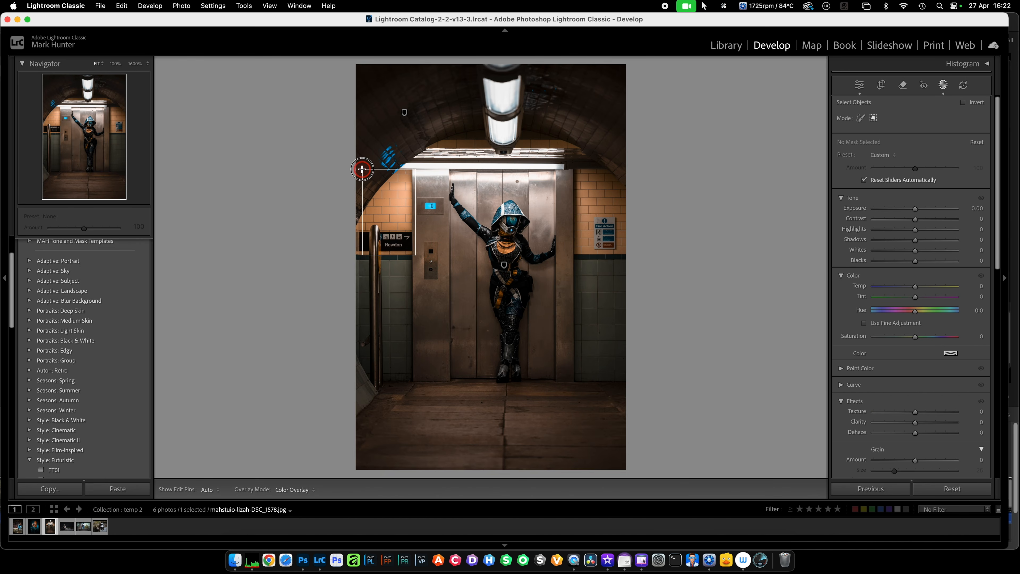
click(507, 243)
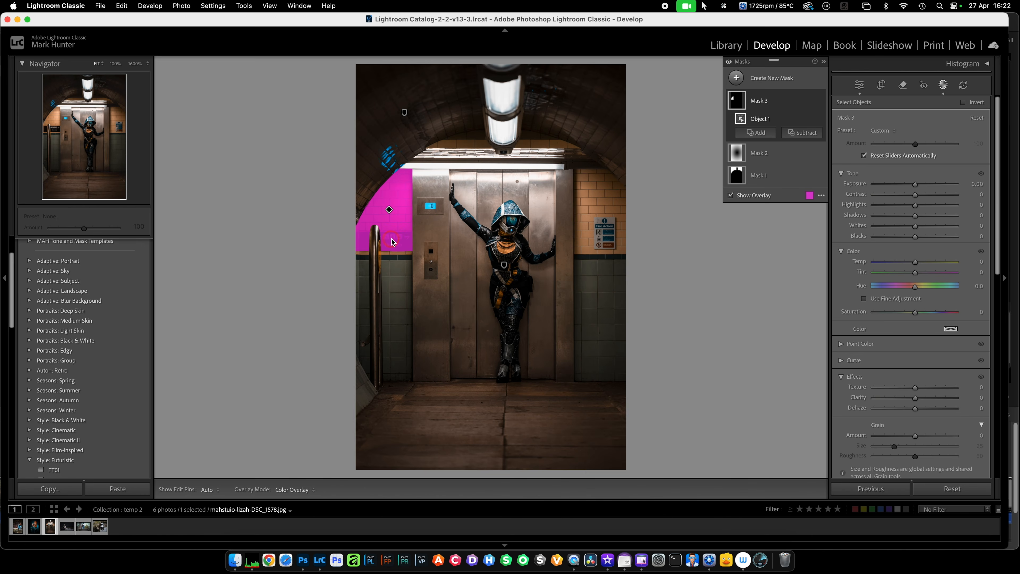
drag(916, 184, 899, 217)
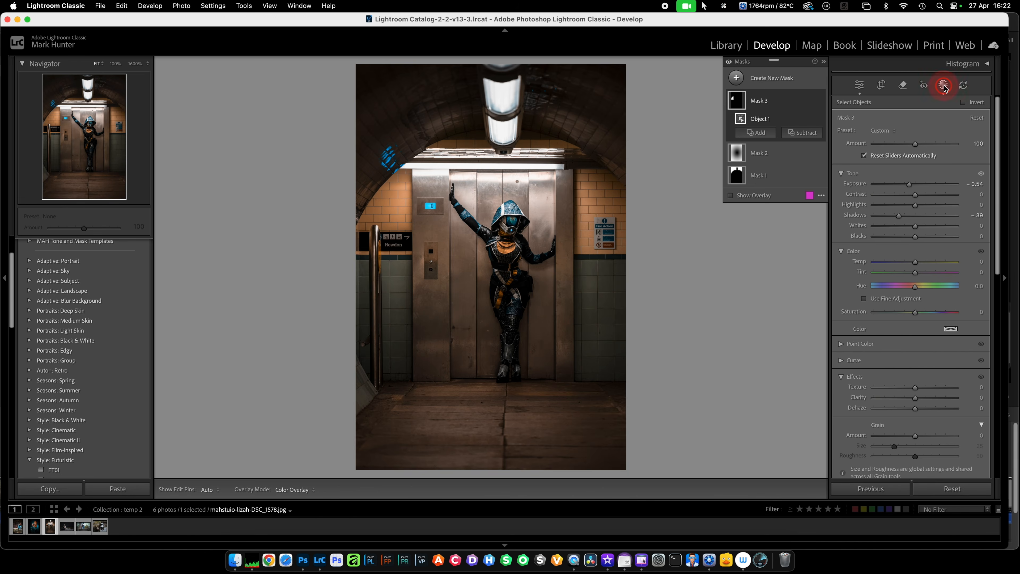
click(859, 86)
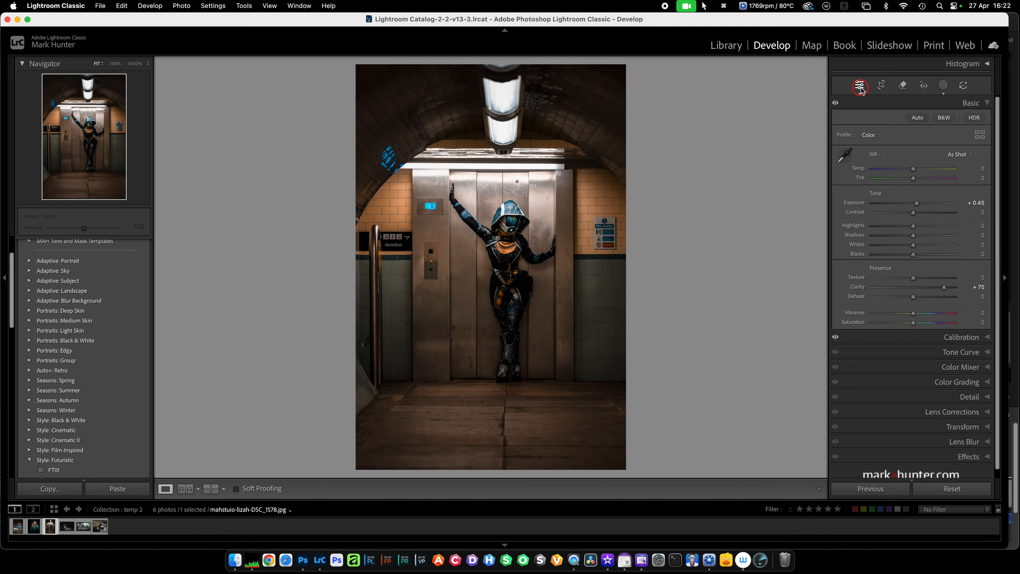
Compare the before and after versions of the elevator photo
key(backslash)
key(backslash)
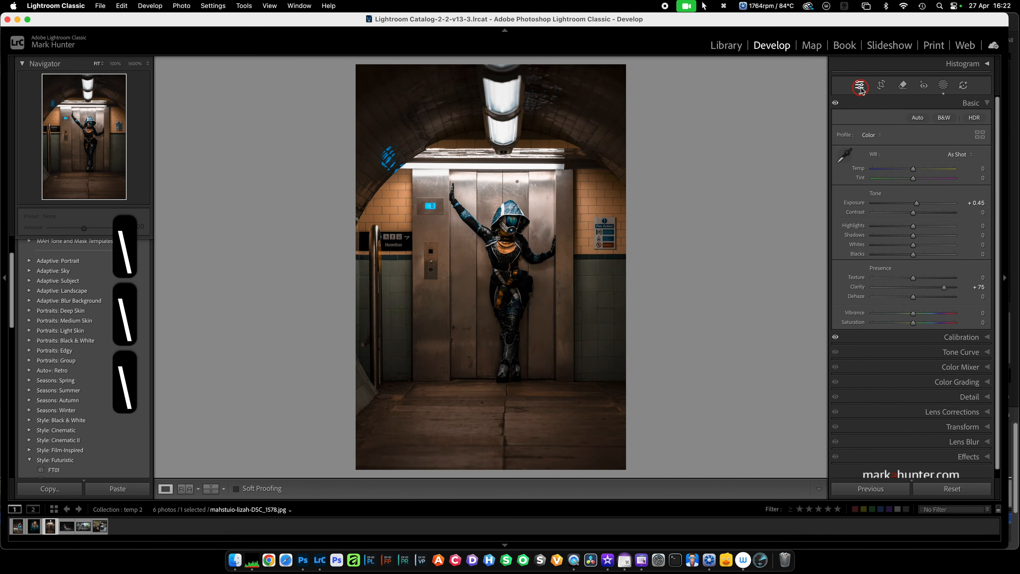
key(backslash)
key(backslash)
key(backslash)
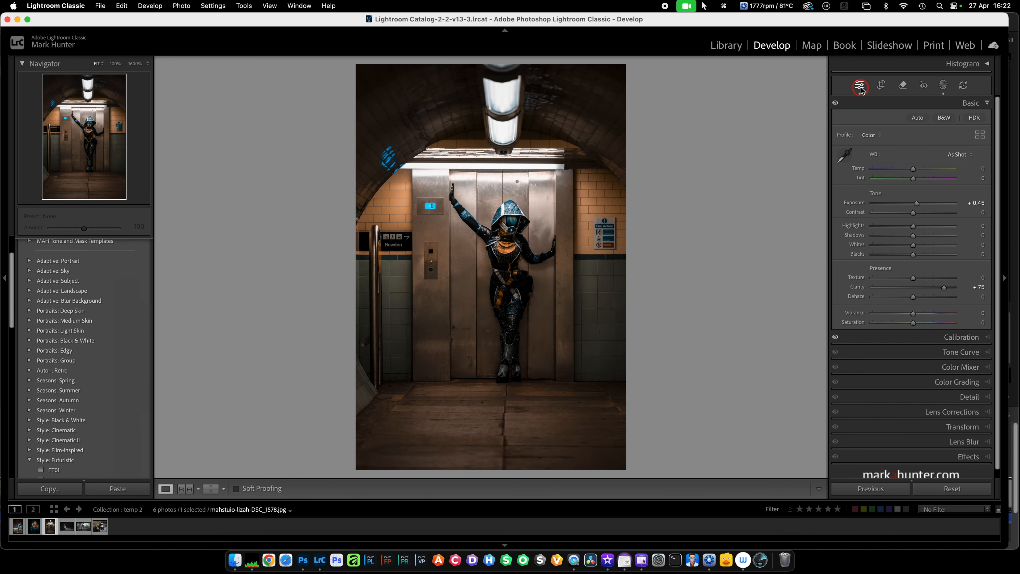
Go to the next photo, the seated ballerina, and reset its Develop settings
key(Right)
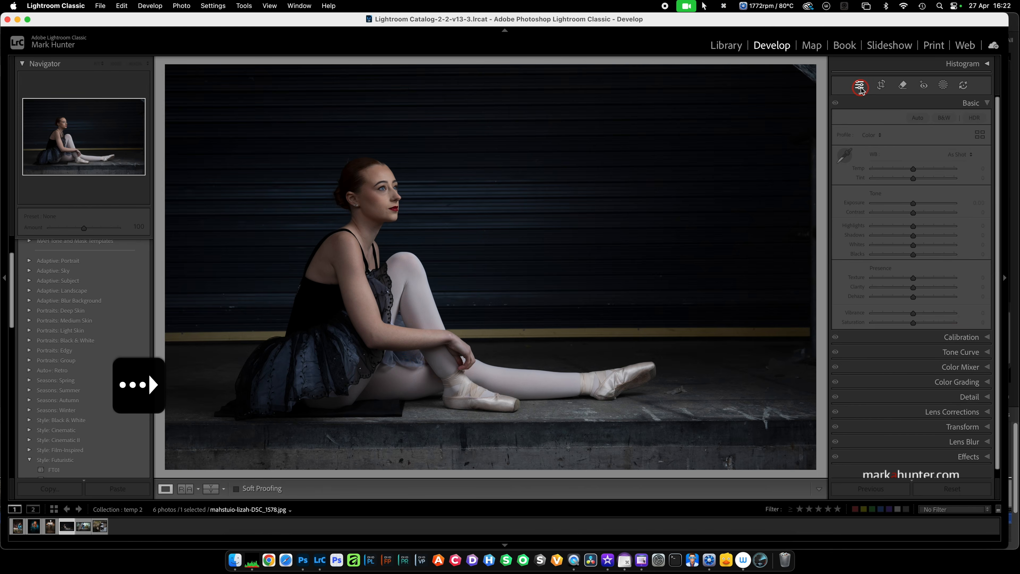
click(877, 489)
click(947, 489)
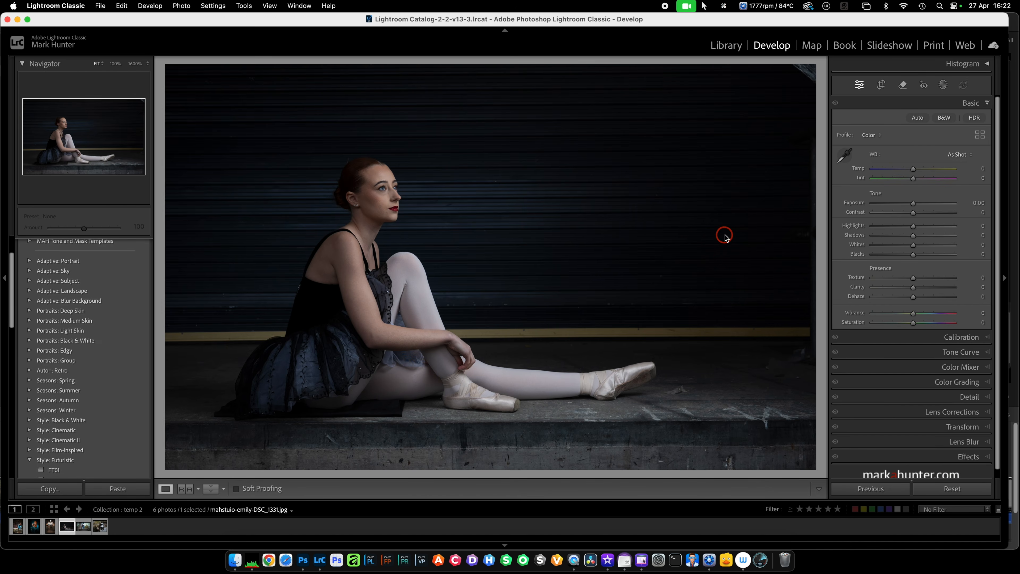
Search the presets for "cold"
scroll(98, 337, up, 3)
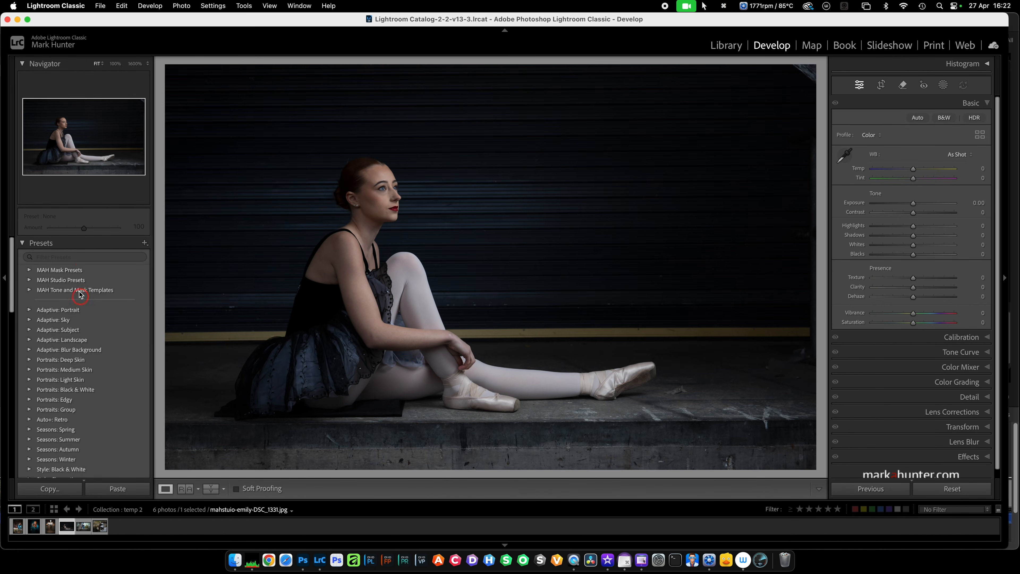
click(85, 258)
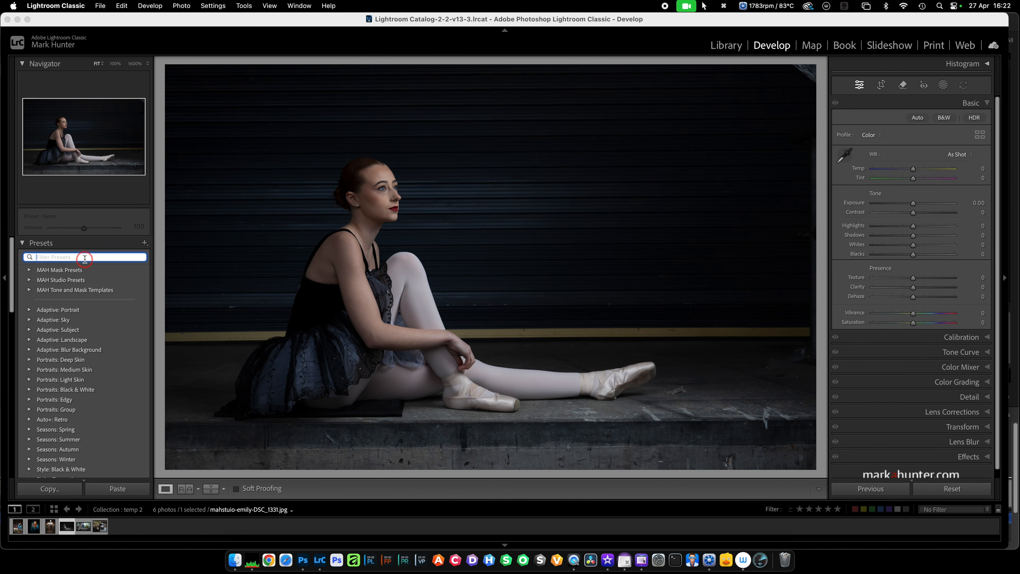
text(cold)
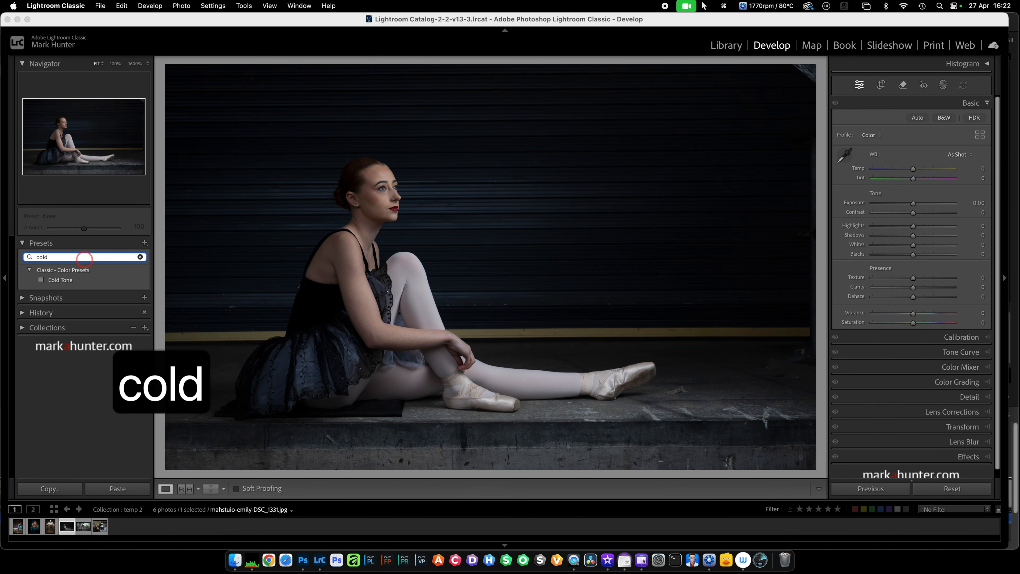
click(70, 282)
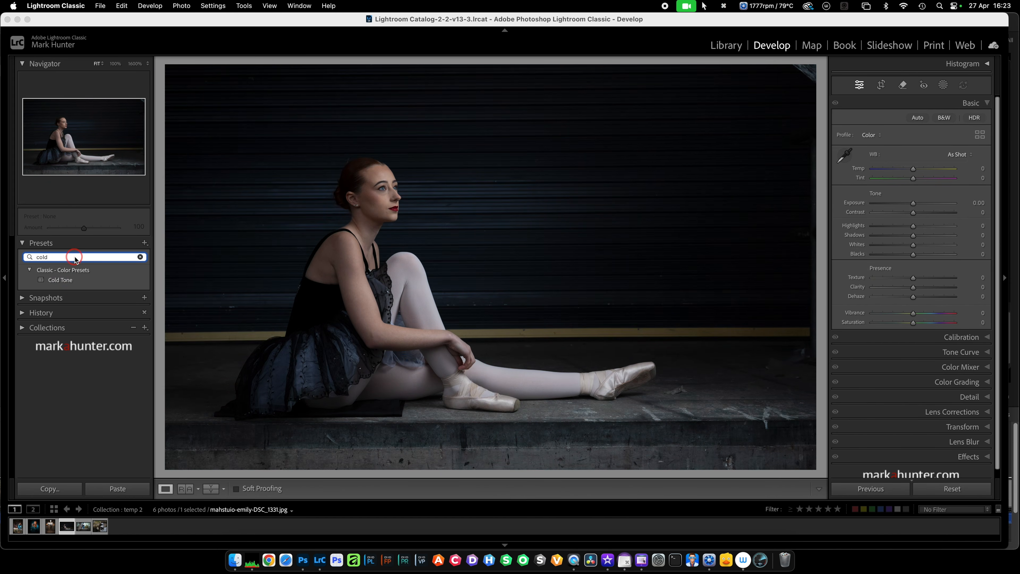
Change the preset search to "cool" and apply the Creative preset Cool Shadows & Warm Highlights to the ballerina photo
key(BackSpace)
key(BackSpace)
text(ol)
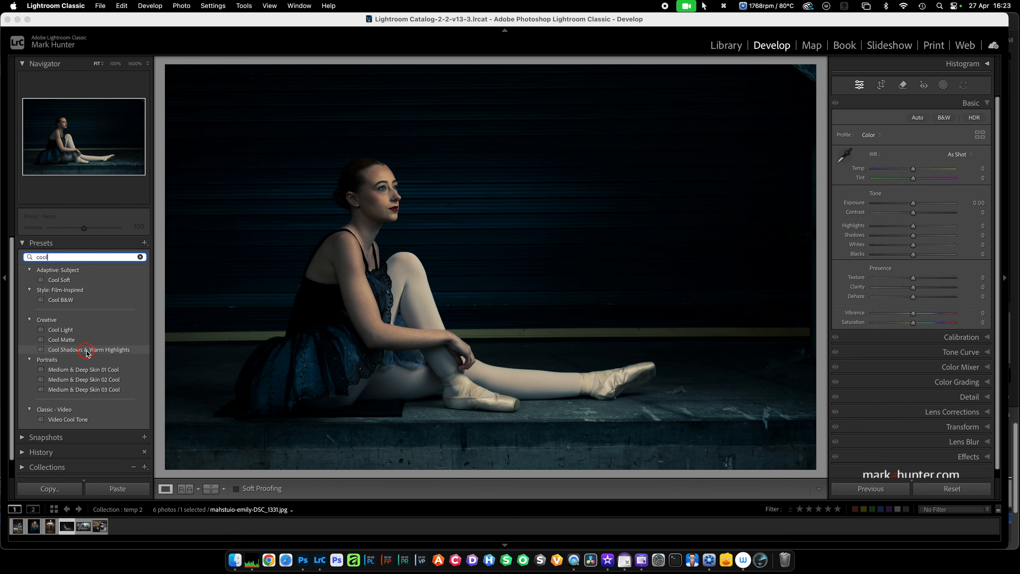
click(86, 350)
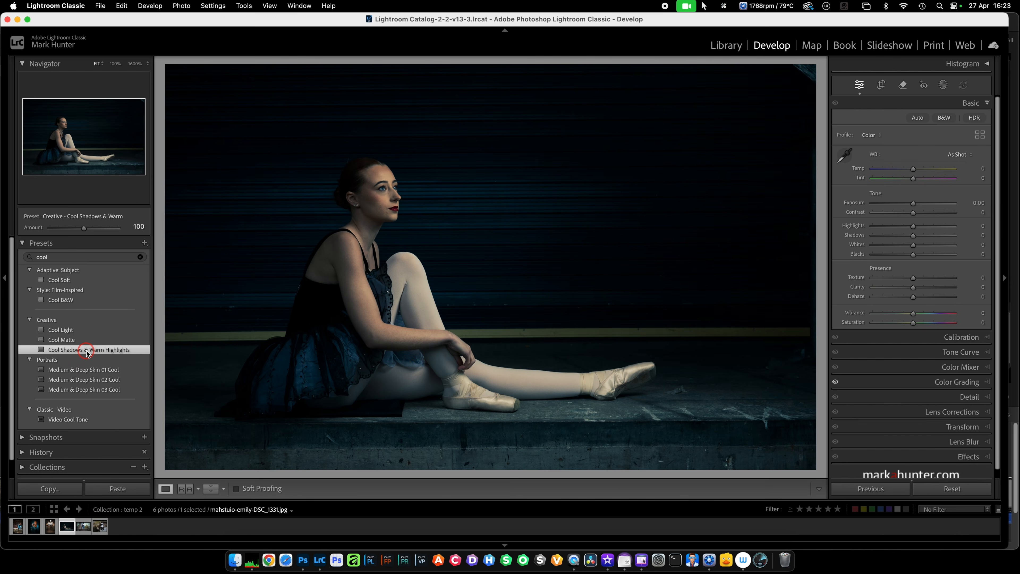
Show the Color Grading settings and raise the Shadows Luminance slightly
click(986, 103)
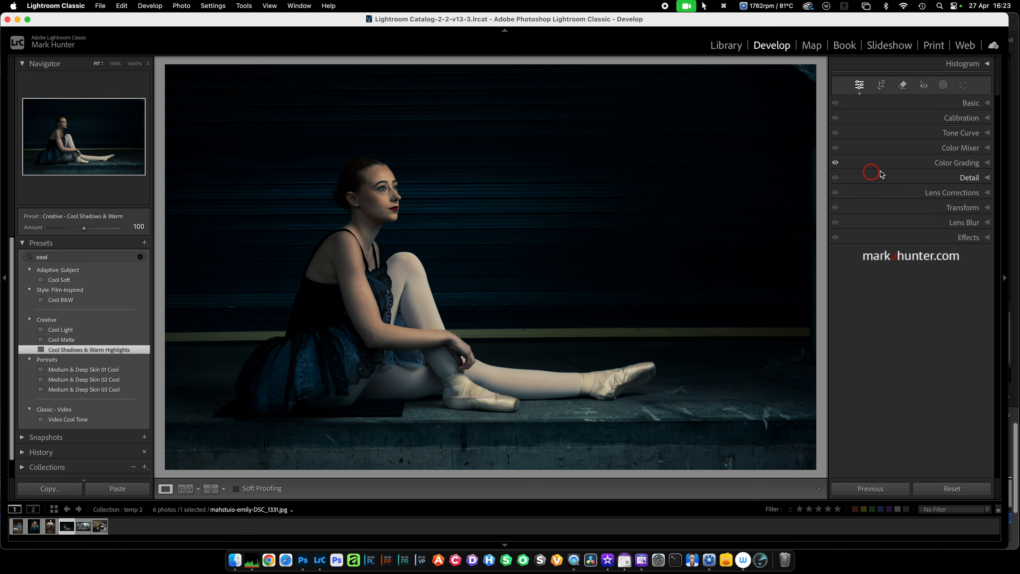
click(988, 163)
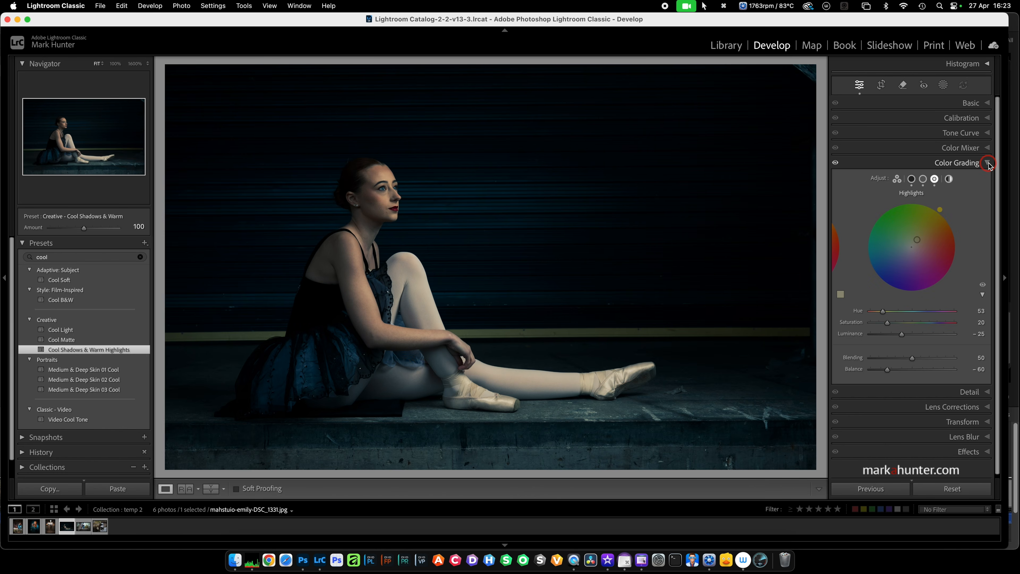
click(912, 180)
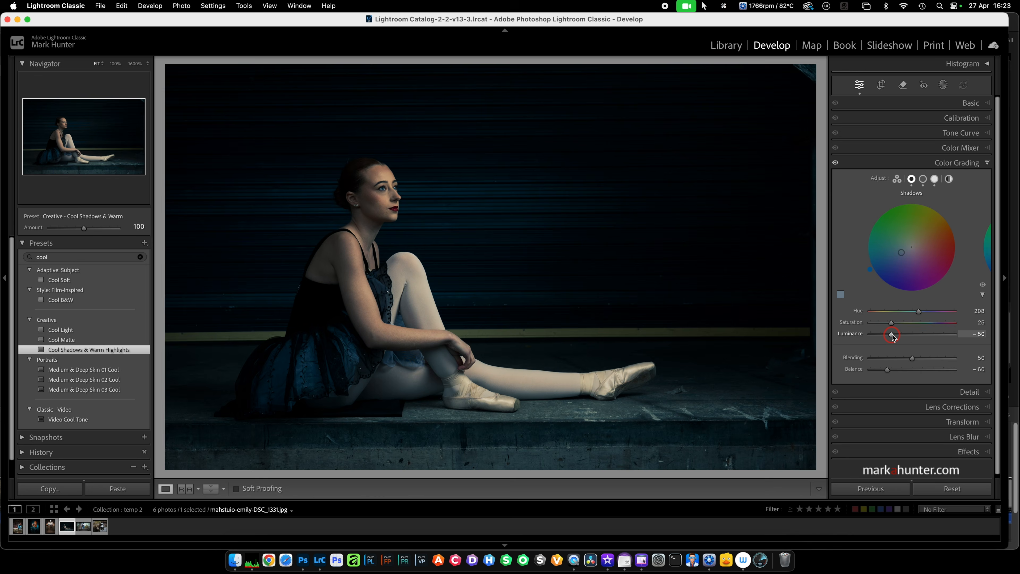
drag(892, 336, 901, 336)
In Color Grading, set the Midtones Hue to 45 and Luminance to -48, and the Highlights Saturation to 72
click(924, 179)
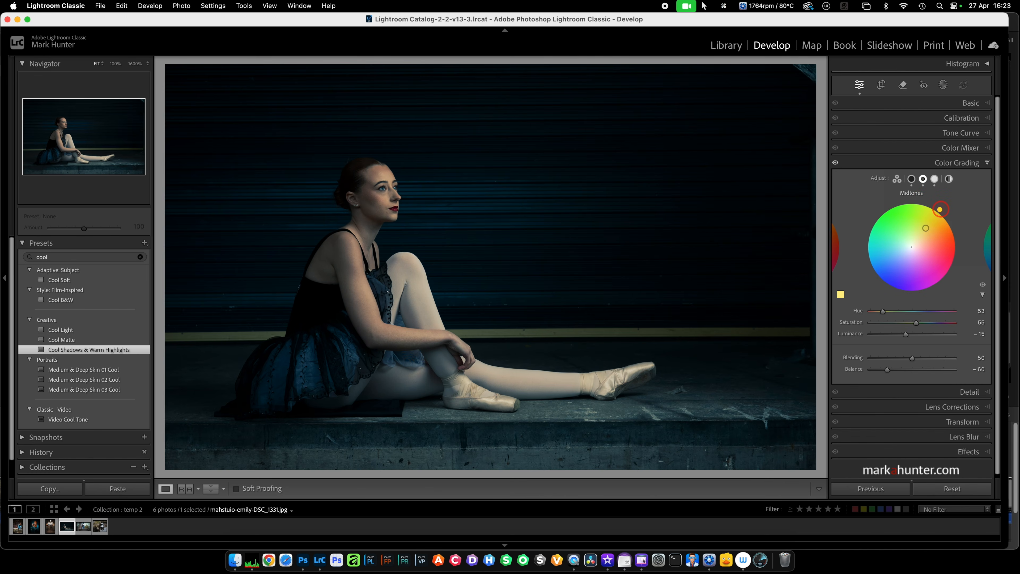
drag(940, 210, 945, 214)
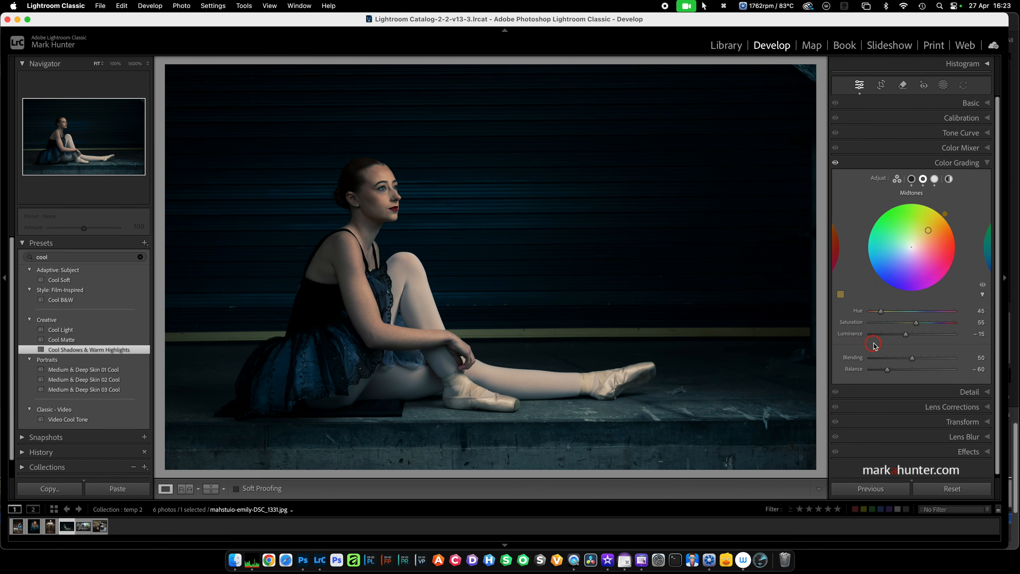
drag(906, 335, 892, 337)
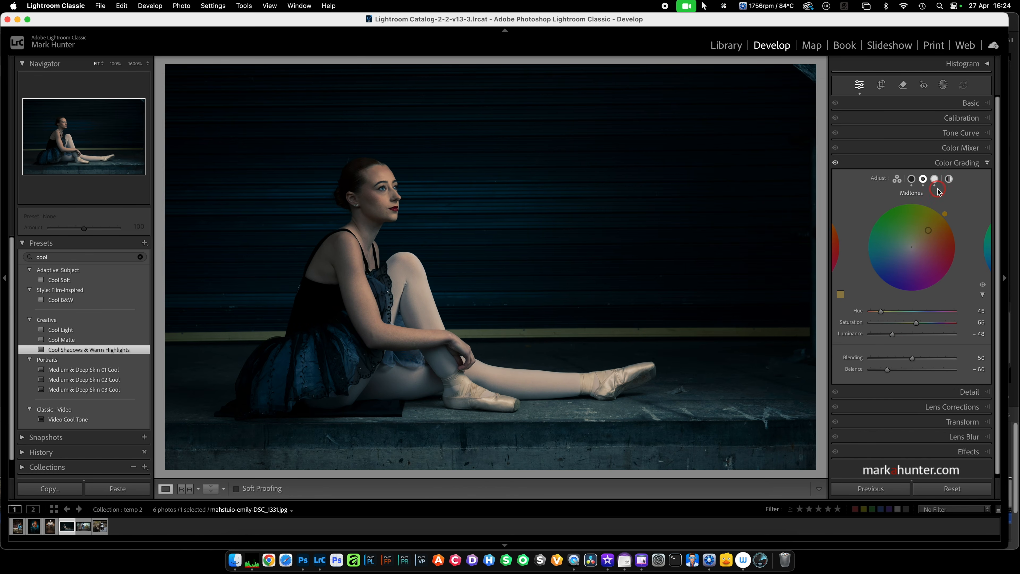
click(935, 179)
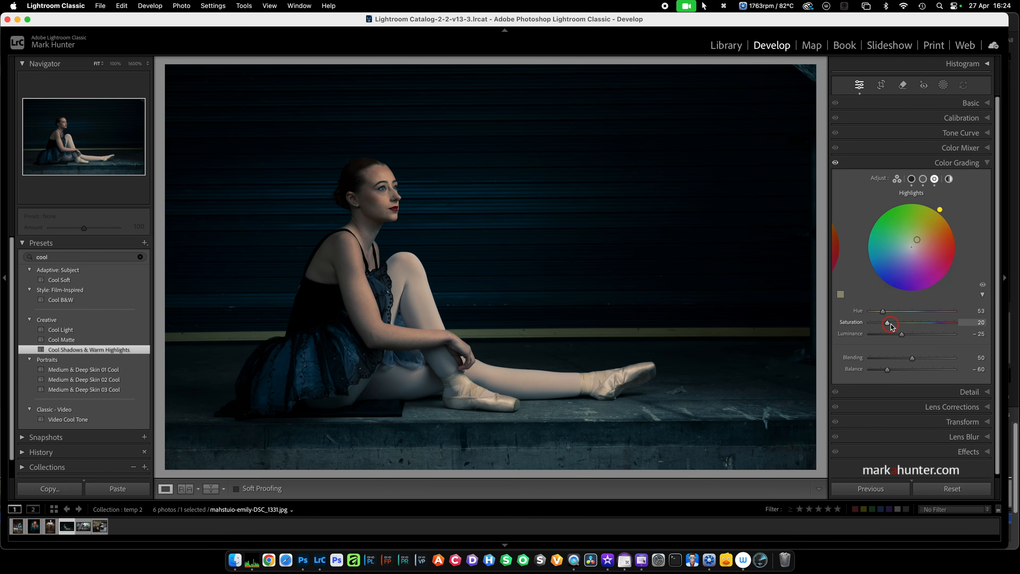
mouse_move(888, 326)
mouse_down()
mouse_move(815, 326)
mouse_move(923, 327)
mouse_move(809, 330)
mouse_move(1008, 334)
mouse_move(872, 331)
mouse_move(933, 334)
mouse_up()
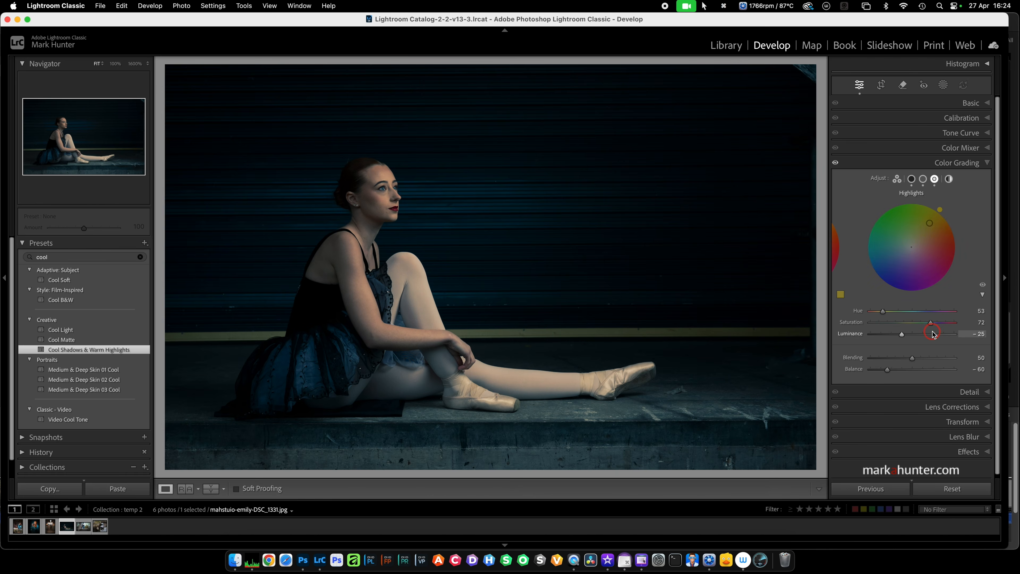
Warm the ballerina photo's white balance to Temp +6 and add a post-crop vignette with Amount -12
click(988, 104)
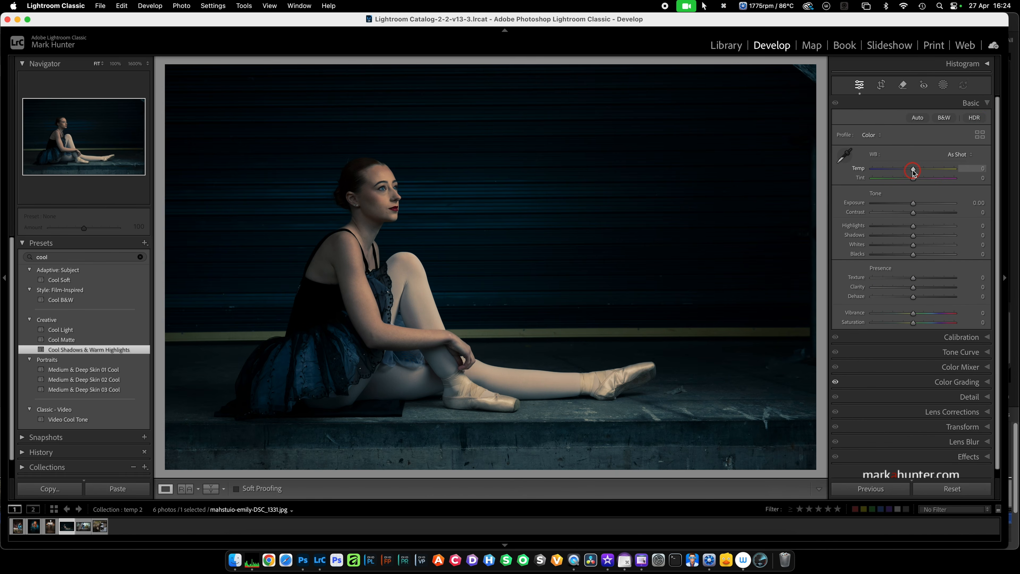
drag(915, 171, 919, 171)
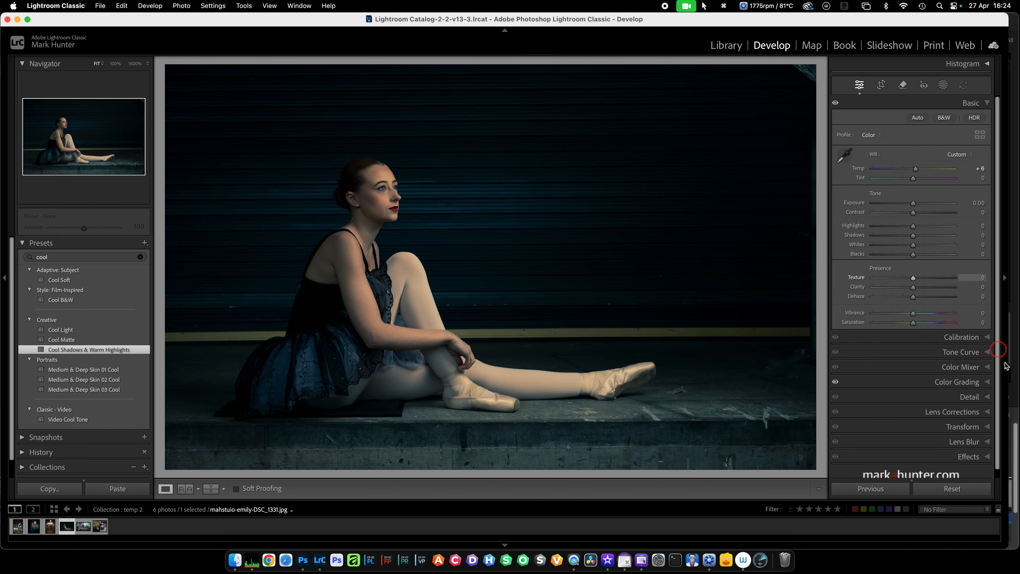
click(988, 456)
drag(915, 273, 910, 273)
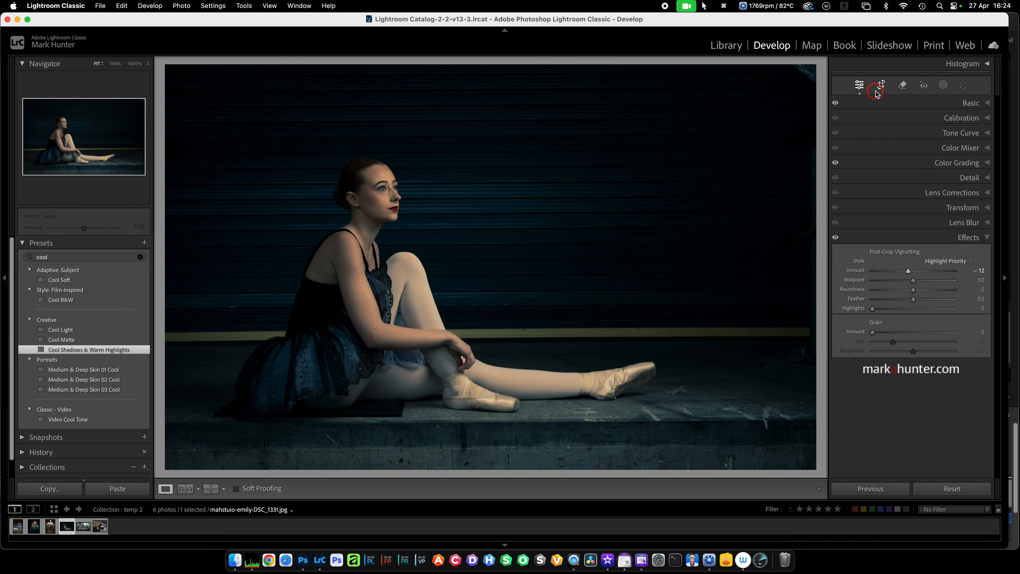
Compare the ballerina photo before and after the colour edits several times
key(backslash)
key(backslash)
key(backslash)
key(backslash)
key(backslash)
key(backslash)
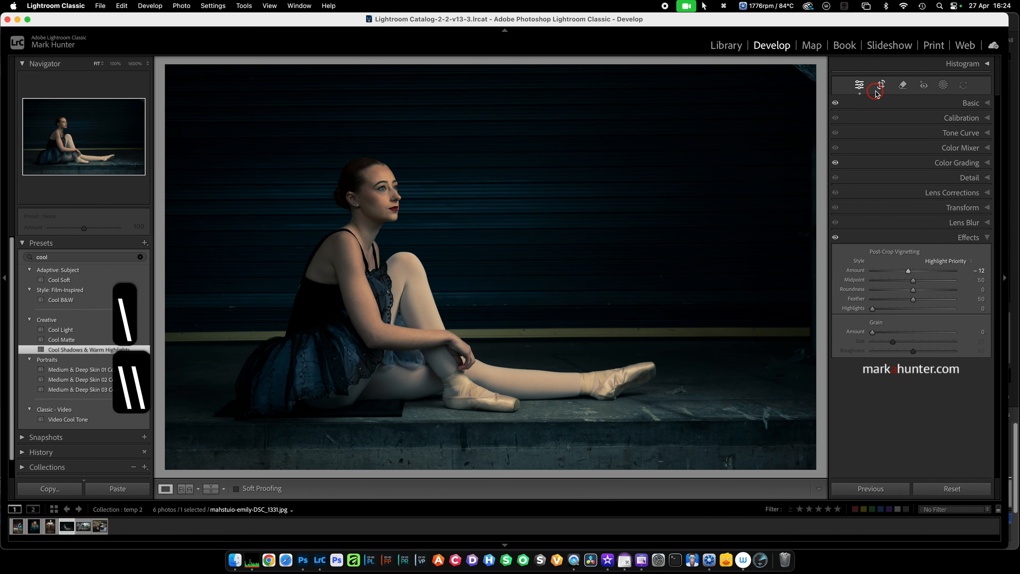
Clear the preset search and move on to the photo of the woman in the leather jacket on the steps
click(144, 243)
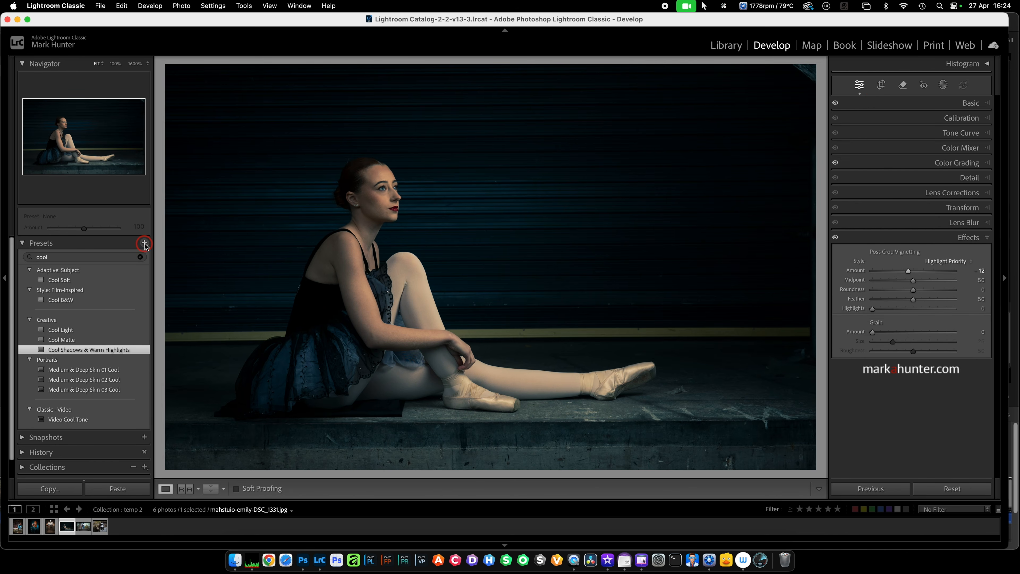
click(123, 252)
click(140, 257)
click(701, 378)
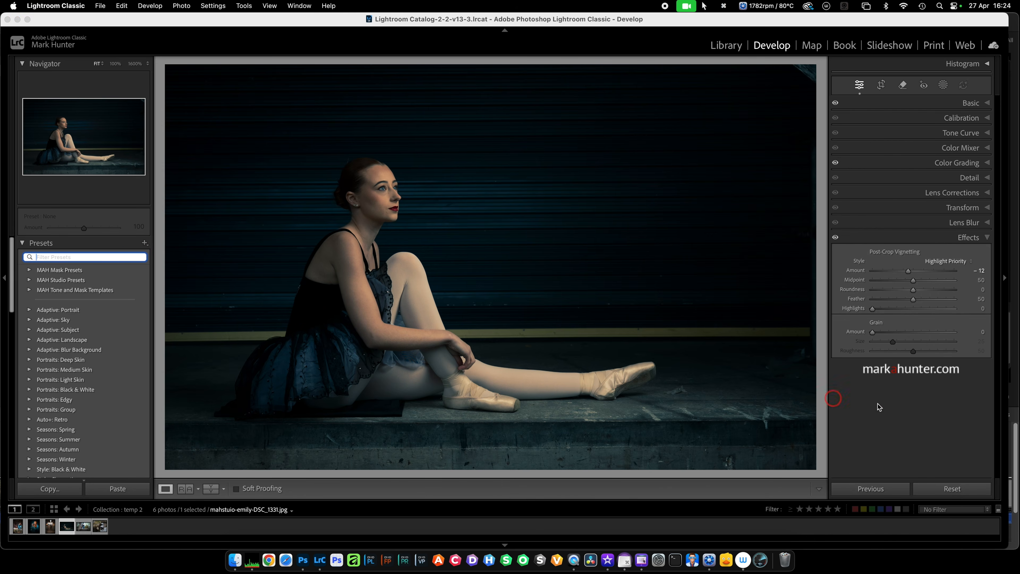
click(933, 433)
key(Right)
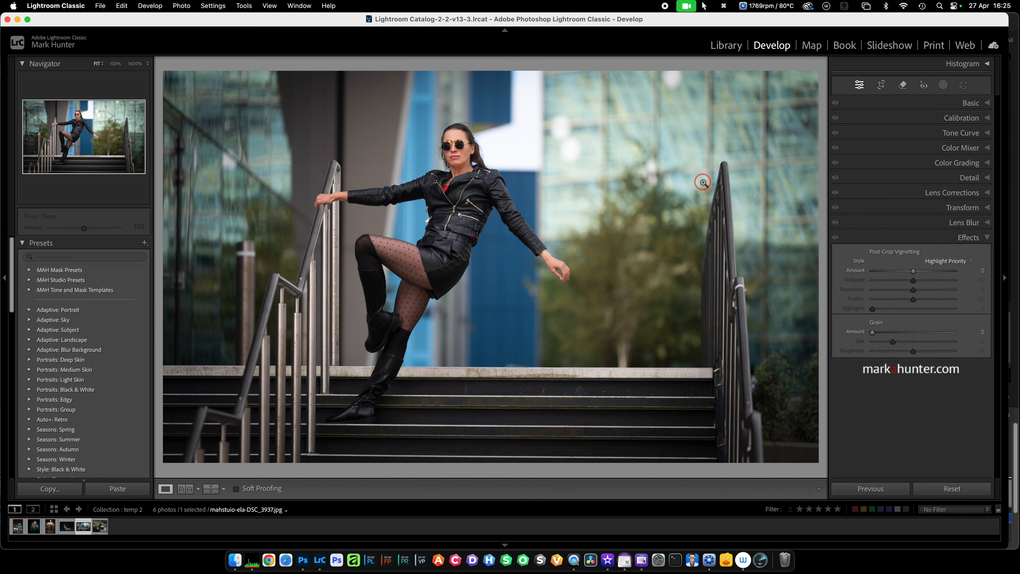
Preview the Modern 05 profile on the leather-jacket photo and leave the Profile Browser
click(988, 104)
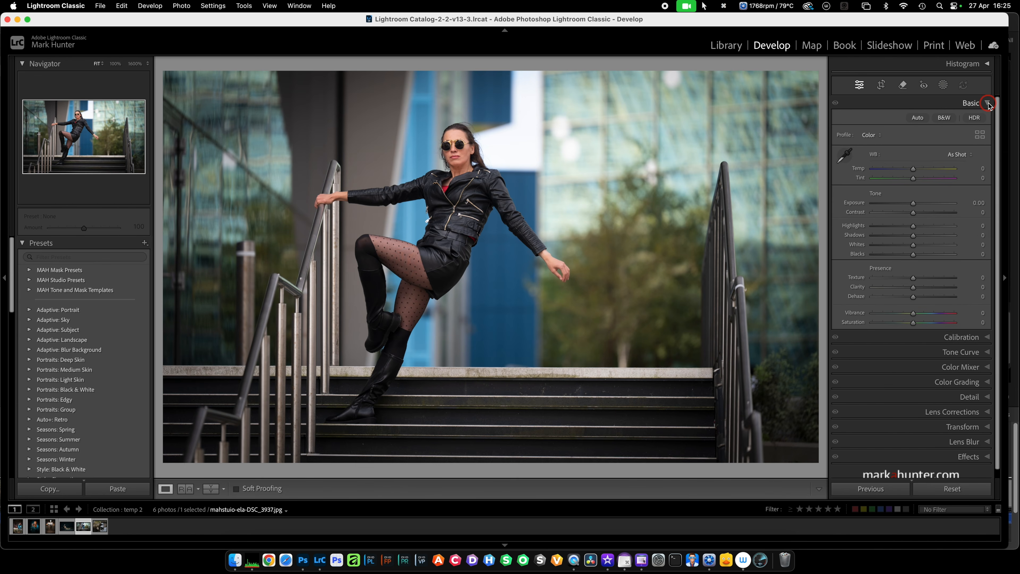
click(981, 138)
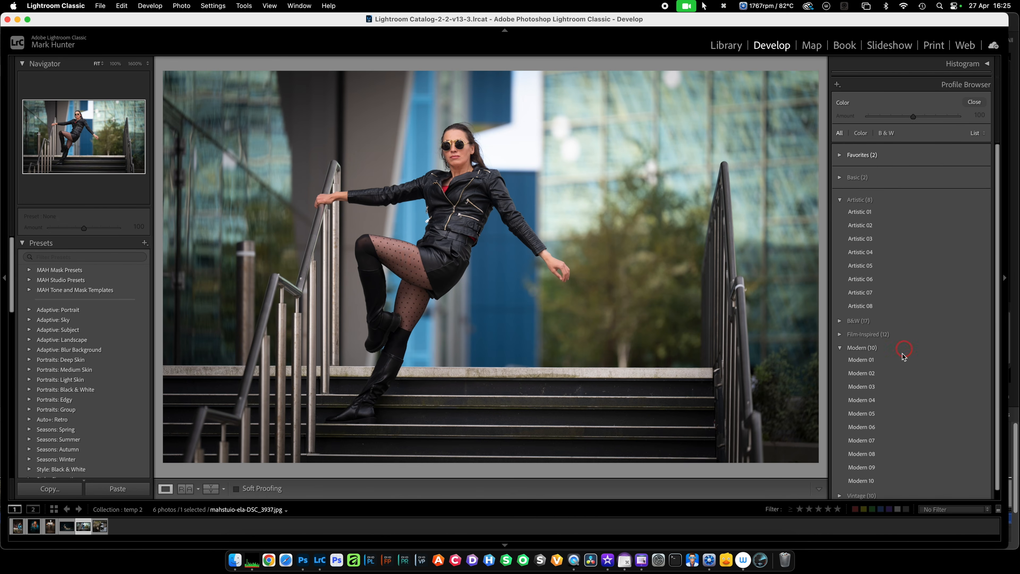
click(863, 414)
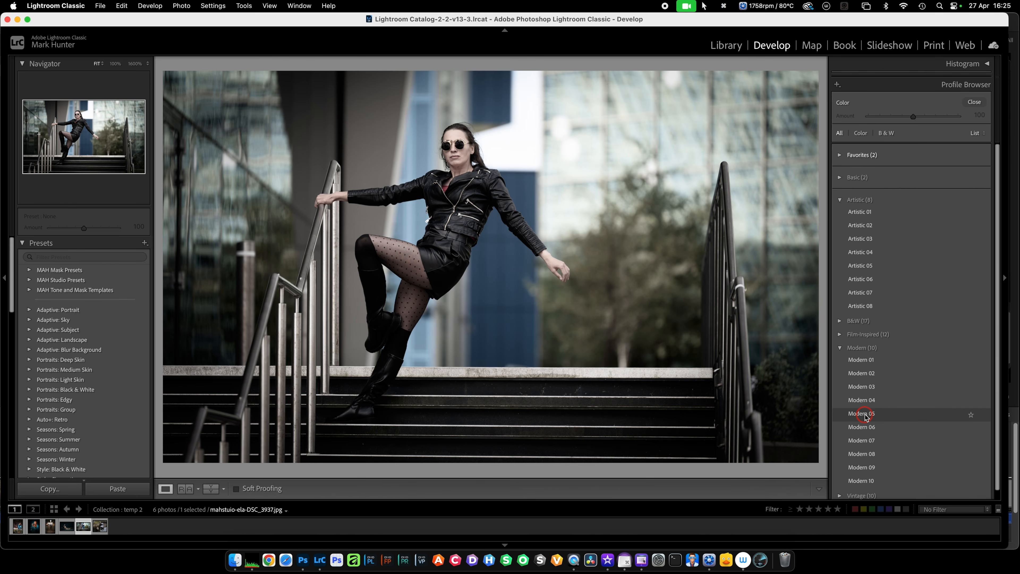
click(976, 102)
Try lowering the whole photo's Saturation to -51 and restore it to 0
drag(914, 326, 894, 325)
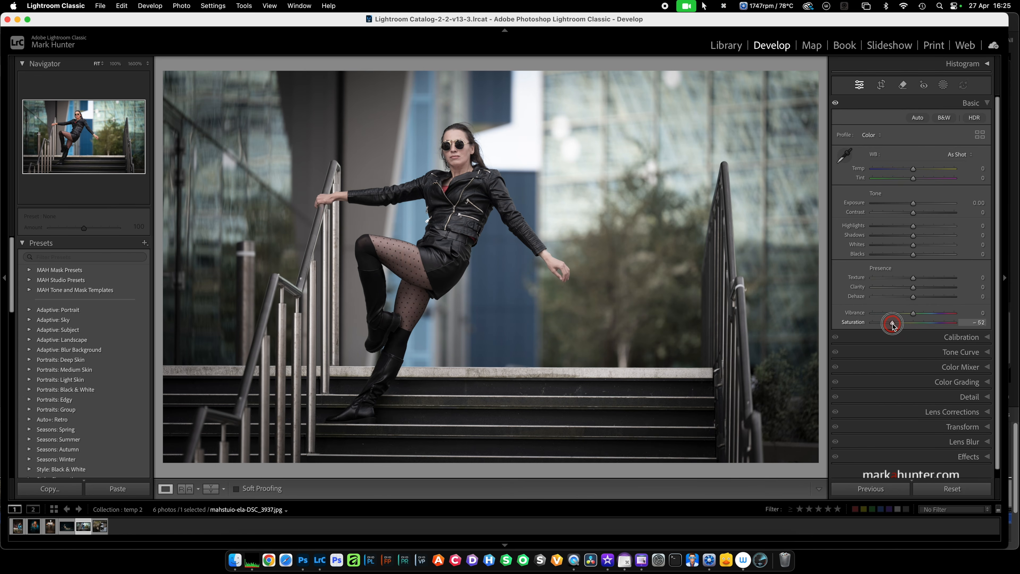
click(893, 324)
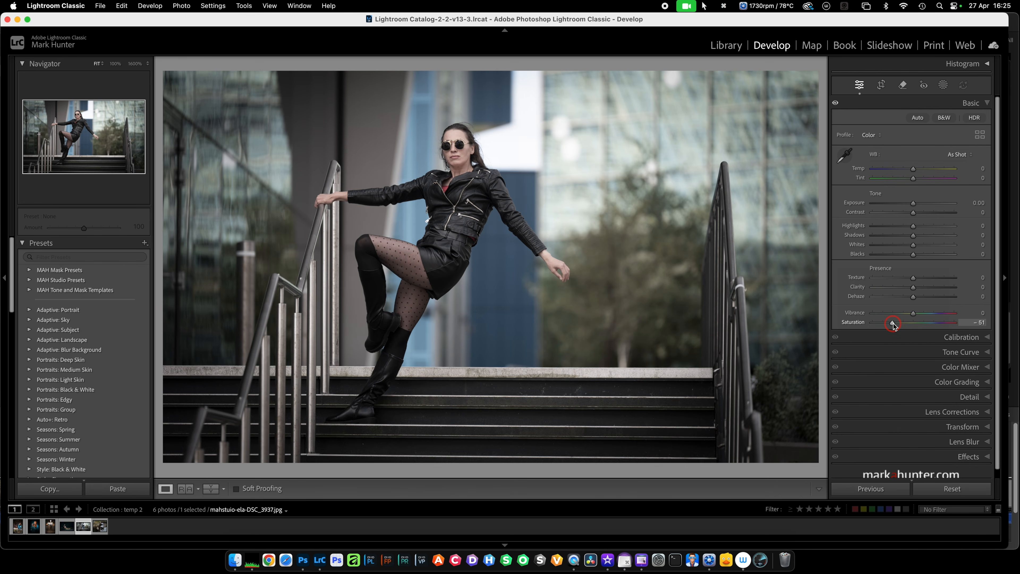
drag(893, 324, 914, 324)
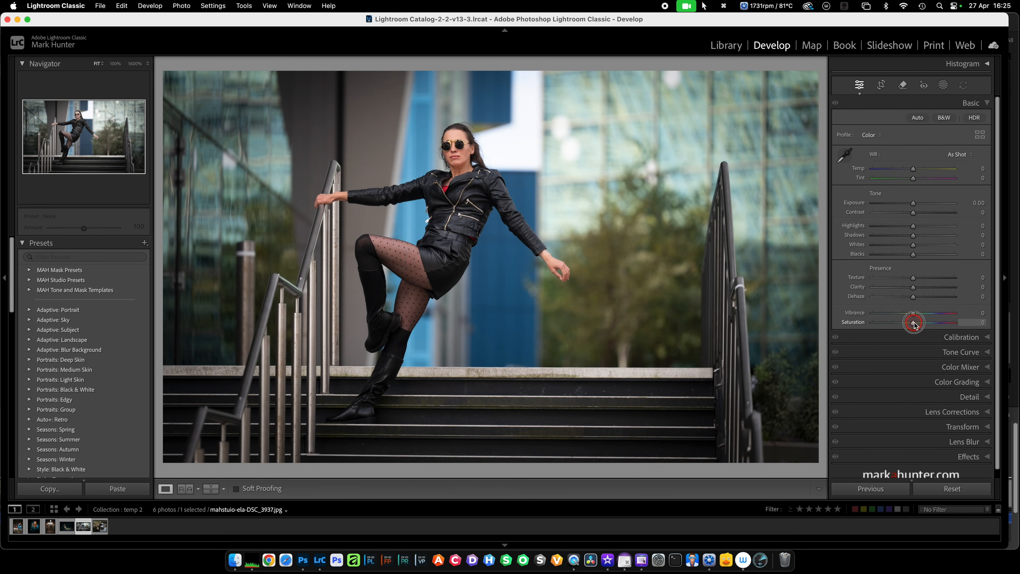
Mask the background behind the woman and set the mask's Saturation to -60
click(945, 85)
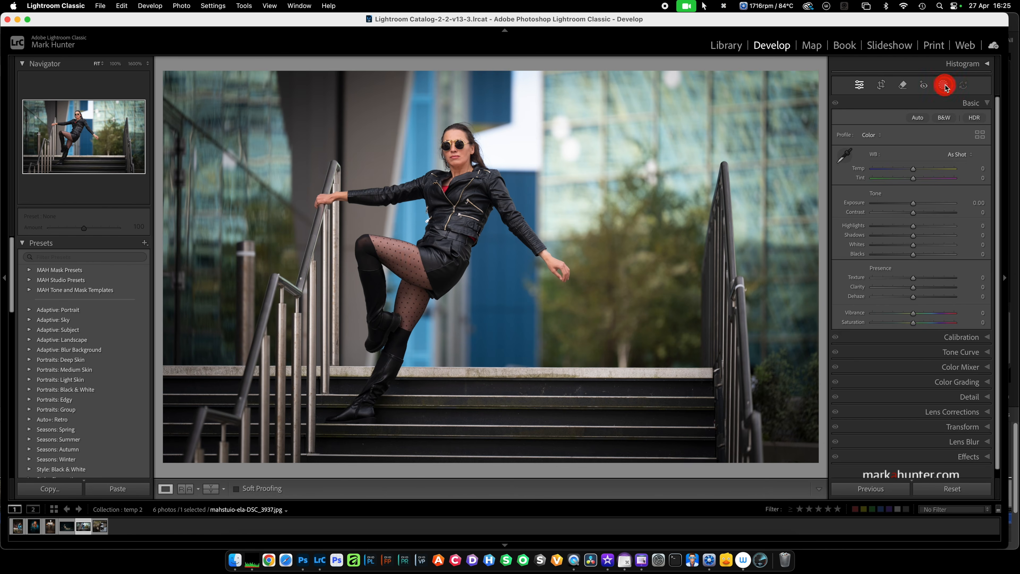
click(960, 126)
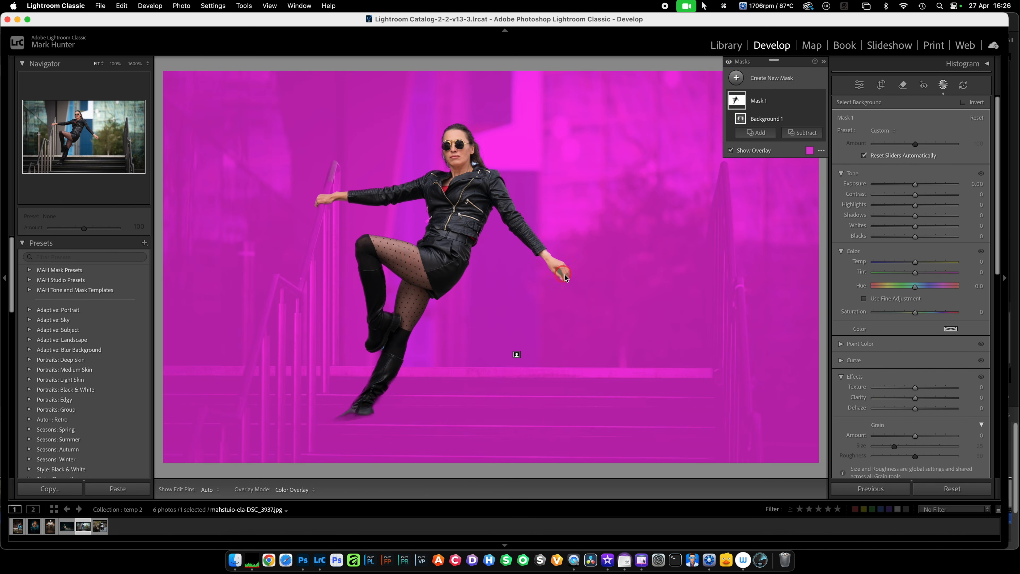
click(915, 313)
drag(902, 314, 892, 314)
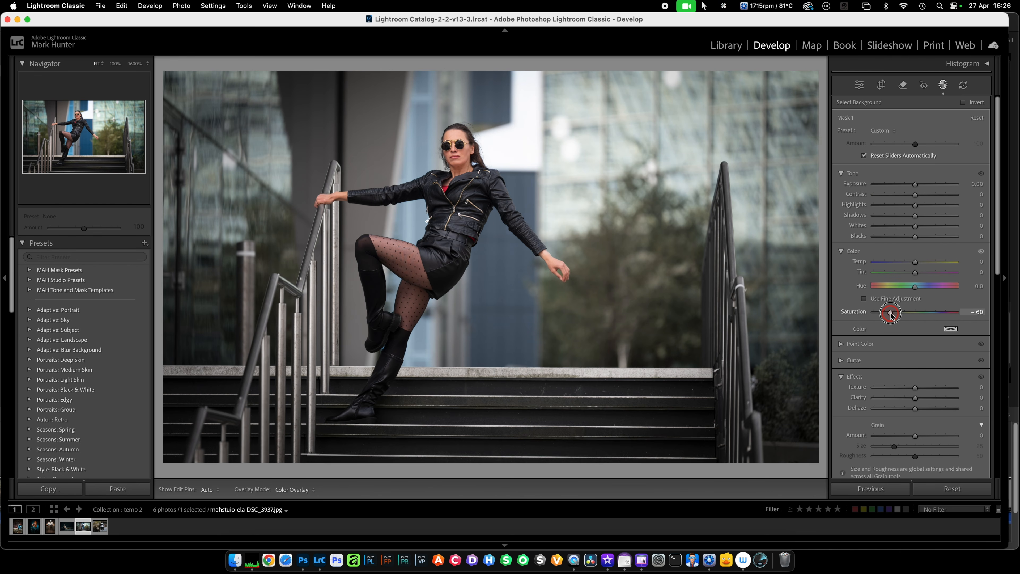
drag(890, 313, 891, 314)
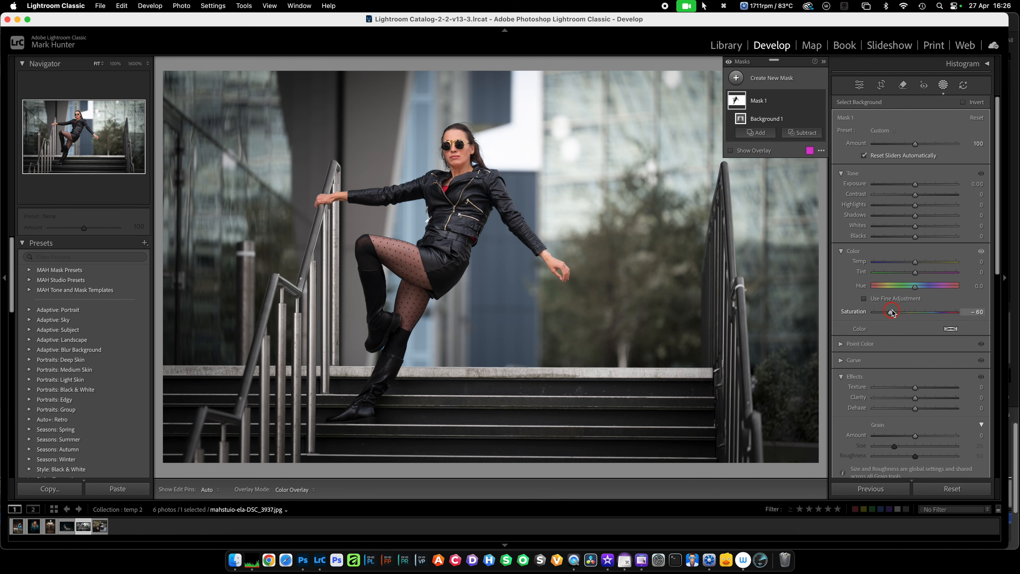
Create a new Select People mask covering only the woman's clothes
click(740, 79)
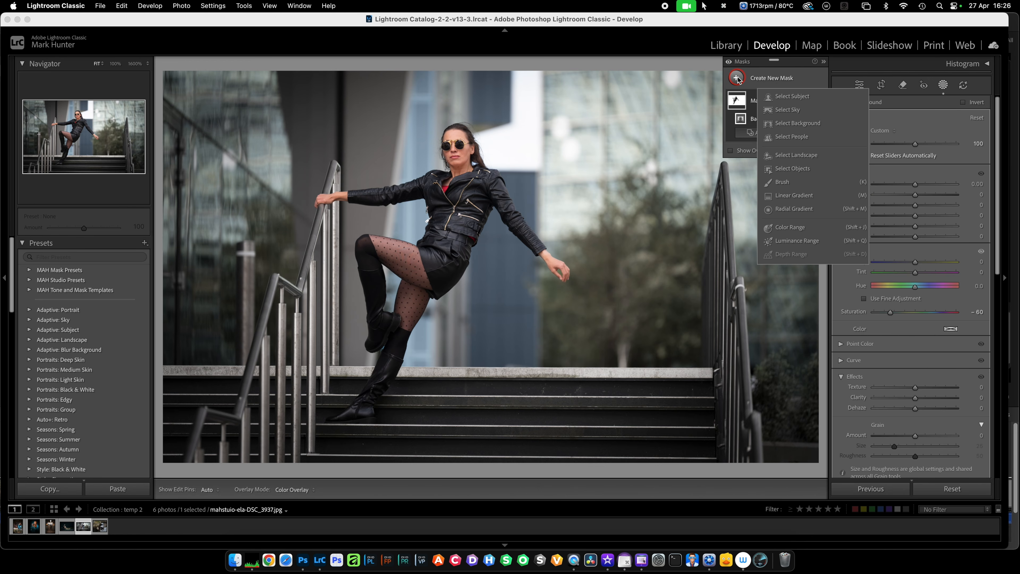
click(786, 145)
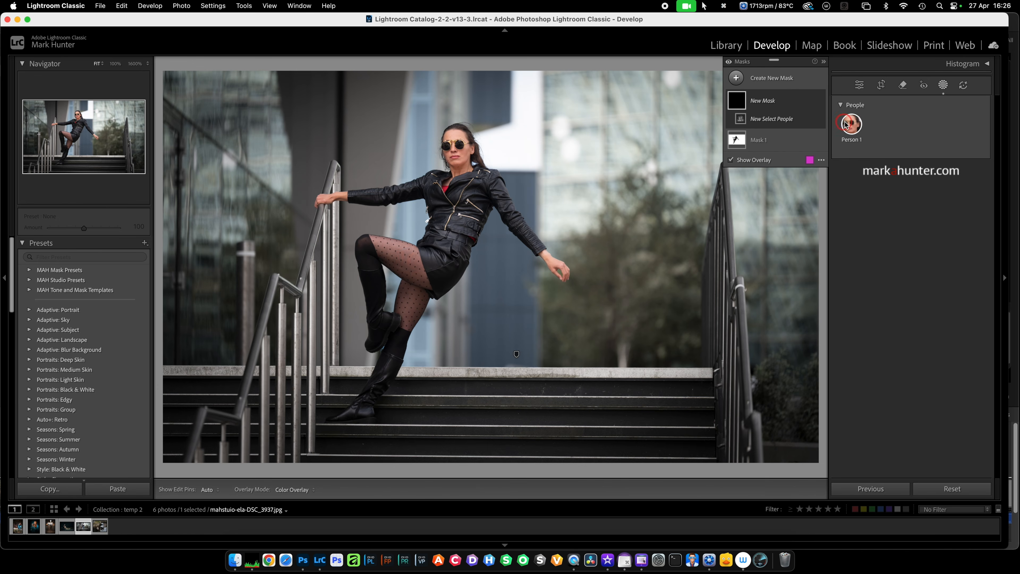
click(840, 251)
click(955, 274)
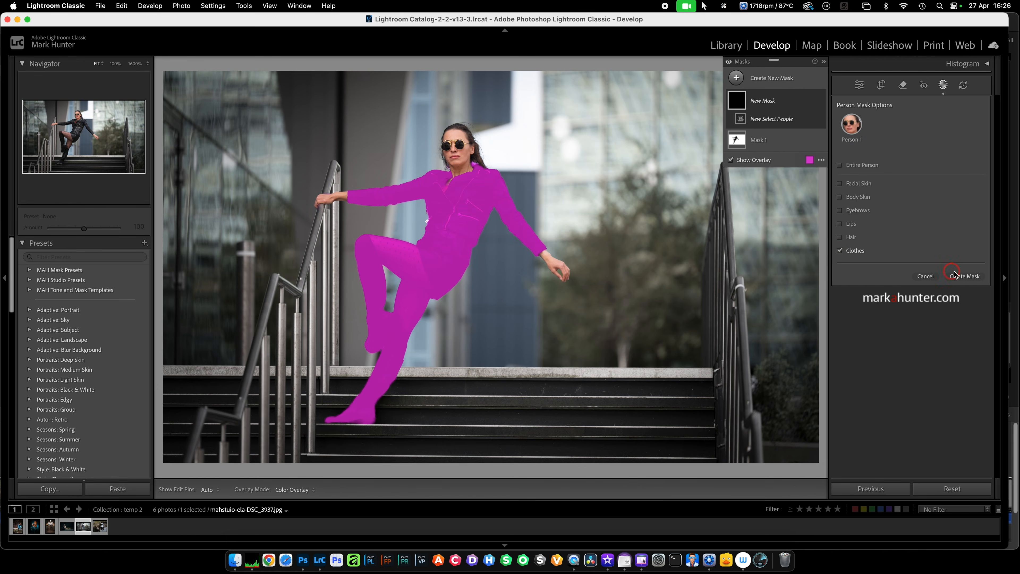
Raise the Clarity strongly on the clothes mask and warm the clothing slightly
click(915, 186)
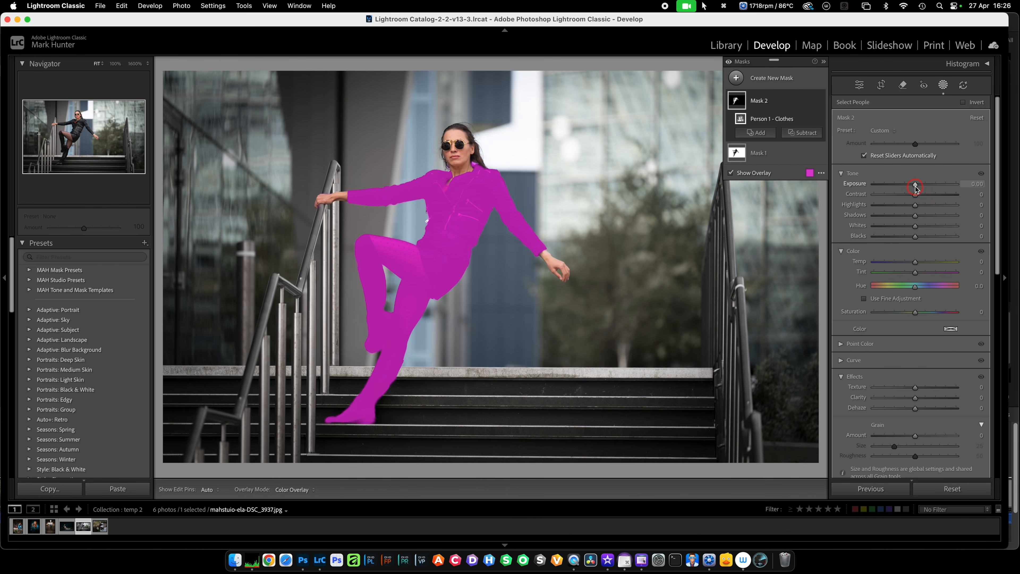
click(916, 398)
drag(917, 399, 947, 397)
scroll(919, 282, down, 1)
click(916, 250)
drag(917, 250, 927, 252)
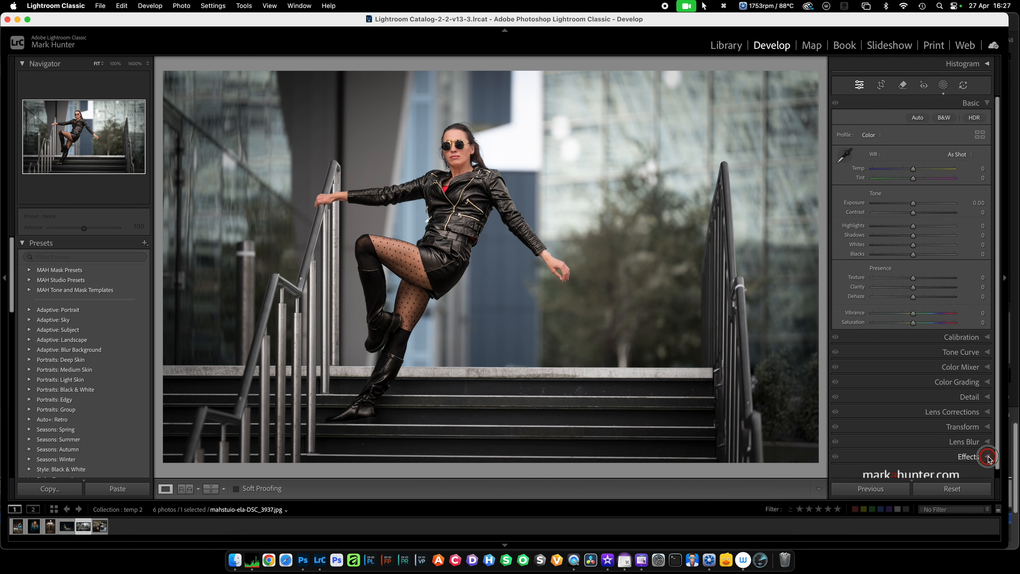
Add a post-crop vignette with Amount -11 to the leather-jacket photo
click(986, 455)
drag(913, 271, 908, 272)
click(860, 85)
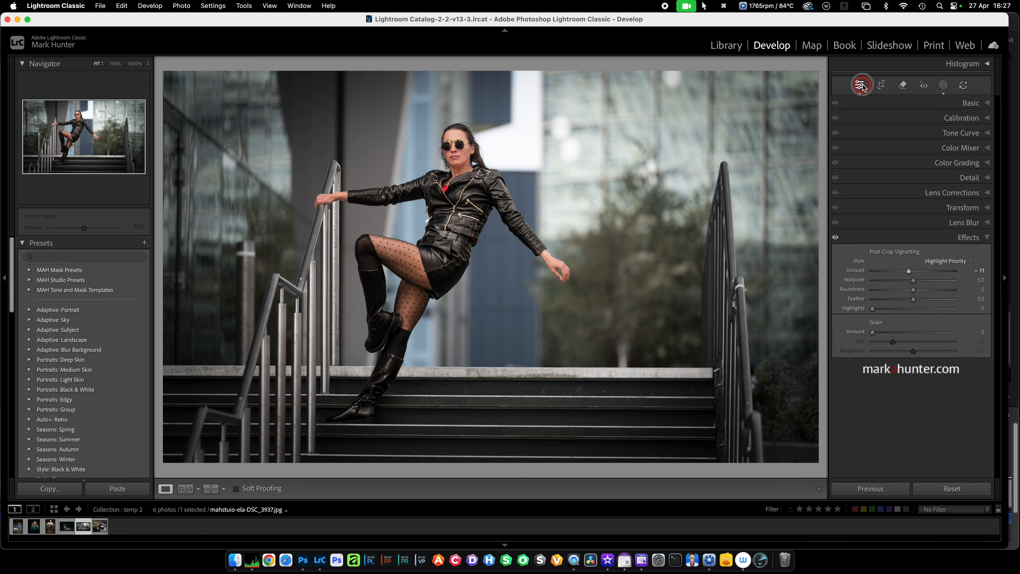
Compare the leather-jacket photo before and after the masking and vignette edits
key(backslash)
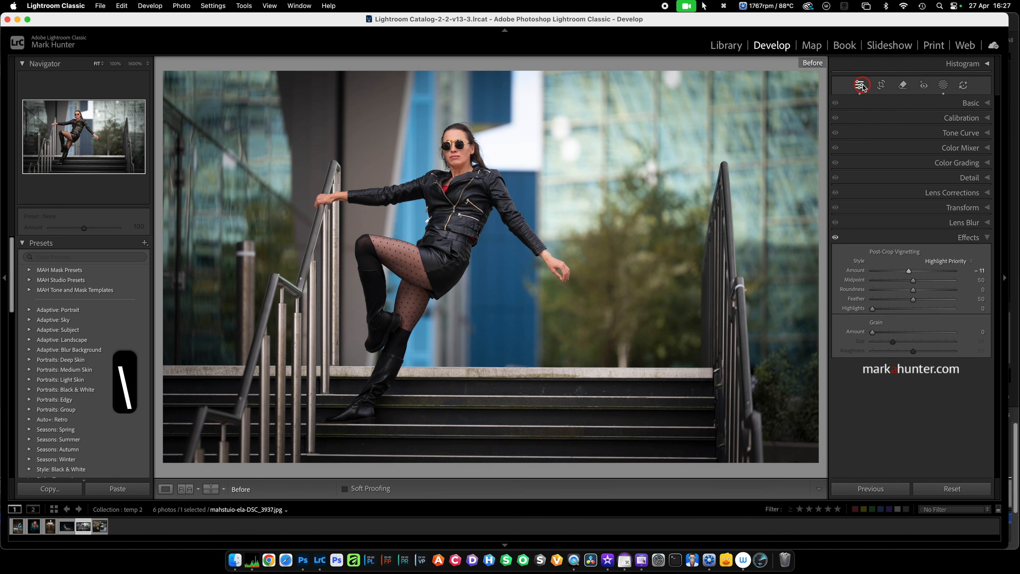
key(backslash)
key(backslash)
key(backslash)
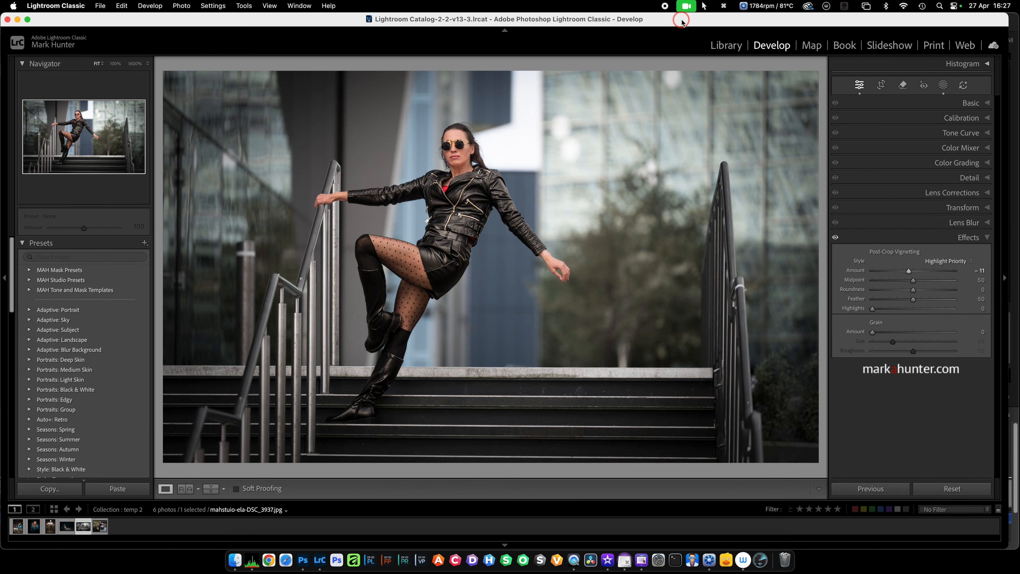
Switch to the harbour boats photo and set its Color Grading Highlights to Hue 37 and Saturation 74
key(Right)
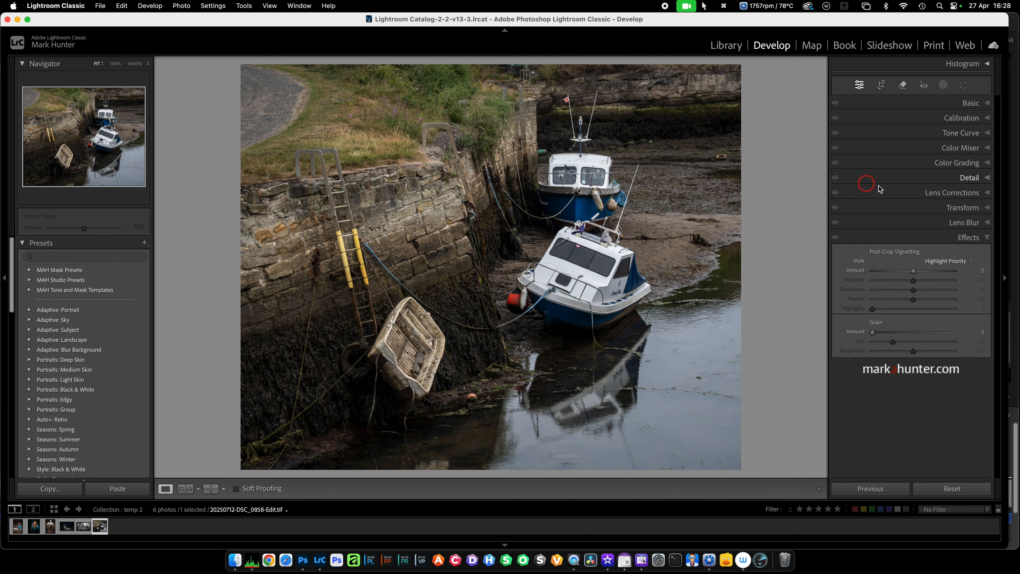
click(988, 163)
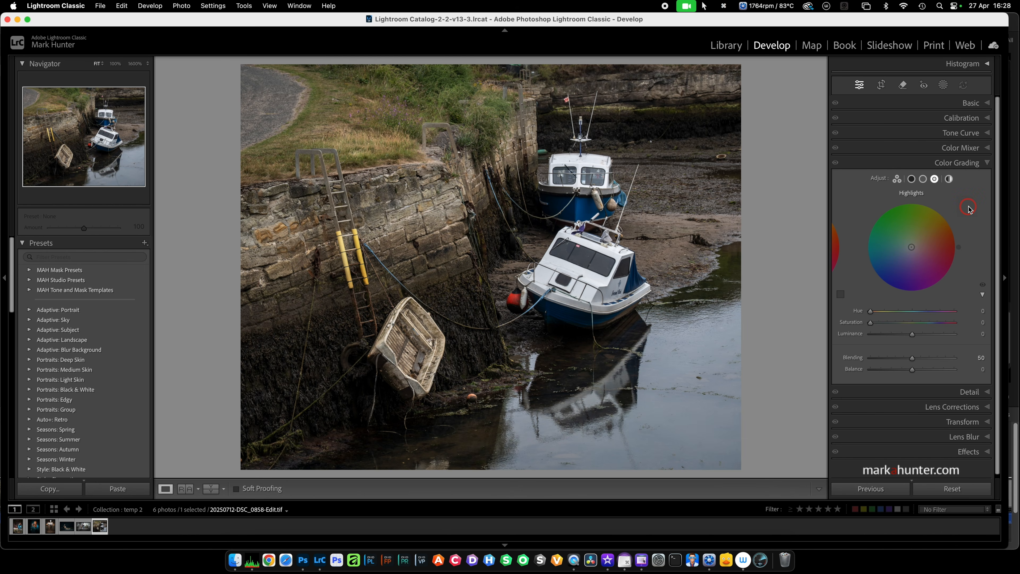
click(936, 179)
drag(913, 248, 947, 227)
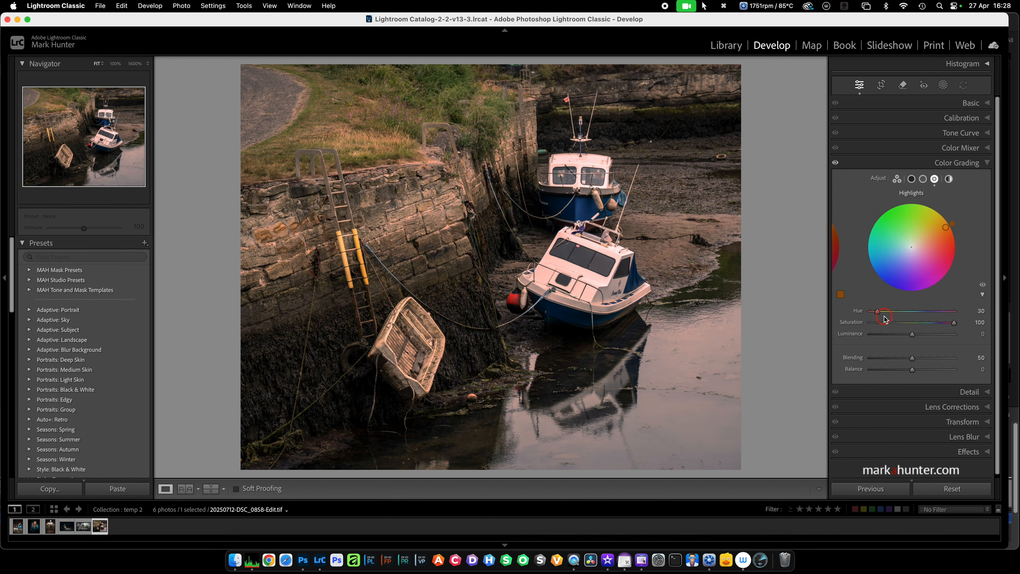
drag(877, 312, 879, 311)
mouse_move(937, 325)
mouse_down()
mouse_move(960, 328)
mouse_move(860, 328)
mouse_move(930, 329)
mouse_up()
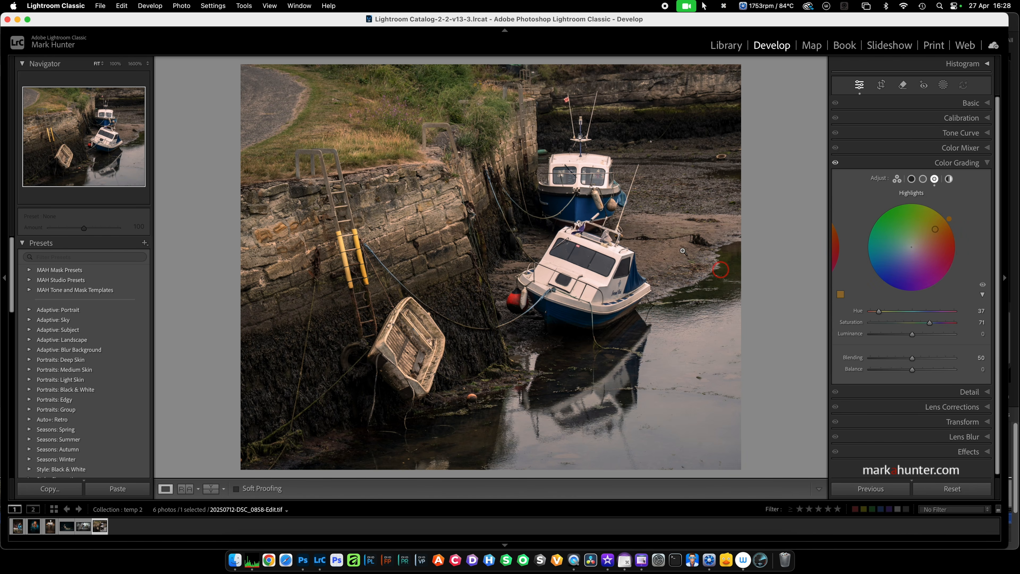
drag(930, 325, 933, 325)
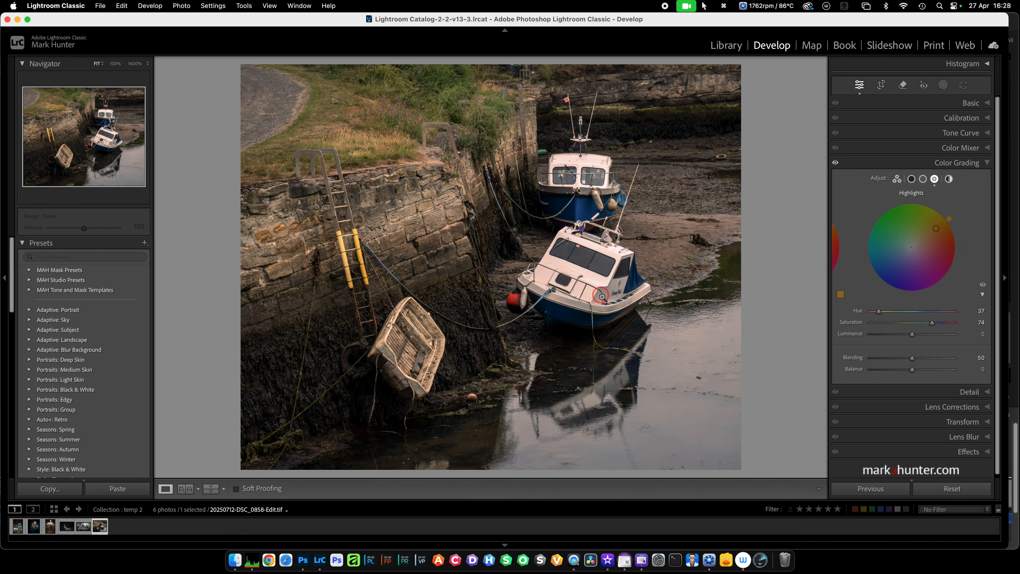
Set the boats photo's Color Grading Shadows to Hue 219, Saturation 43 and Luminance -13
click(912, 179)
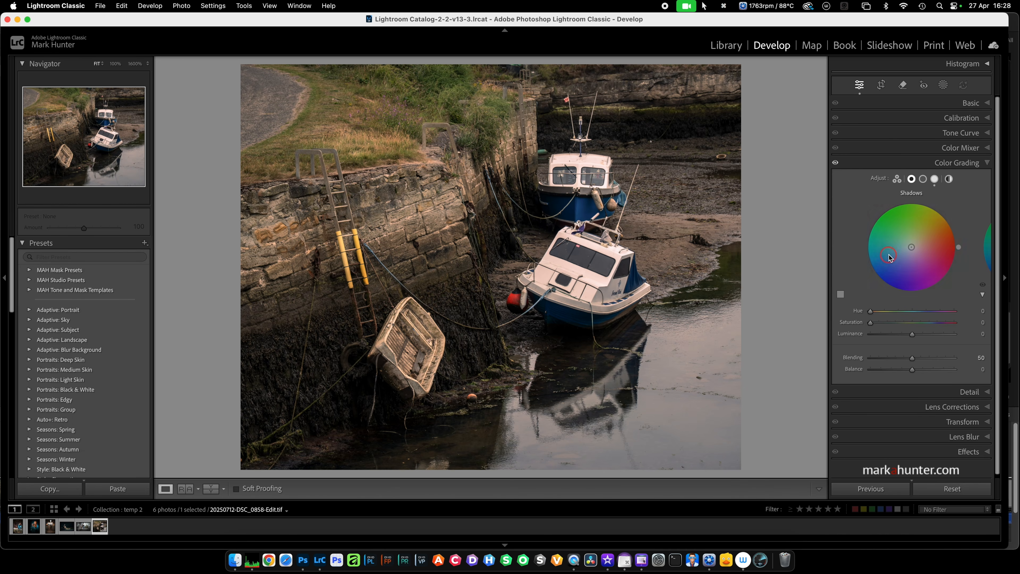
drag(871, 324, 966, 328)
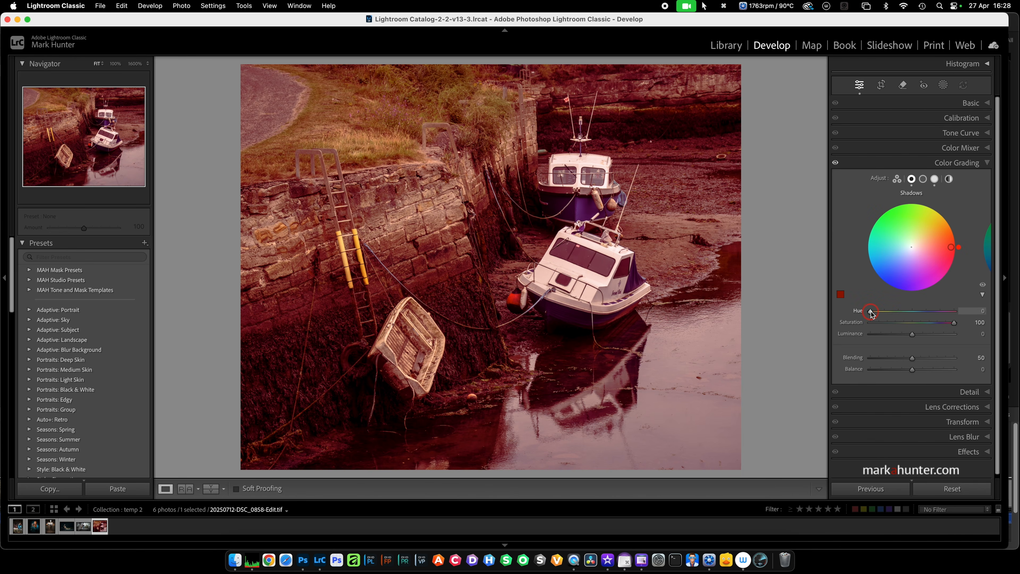
drag(870, 311, 908, 327)
click(955, 323)
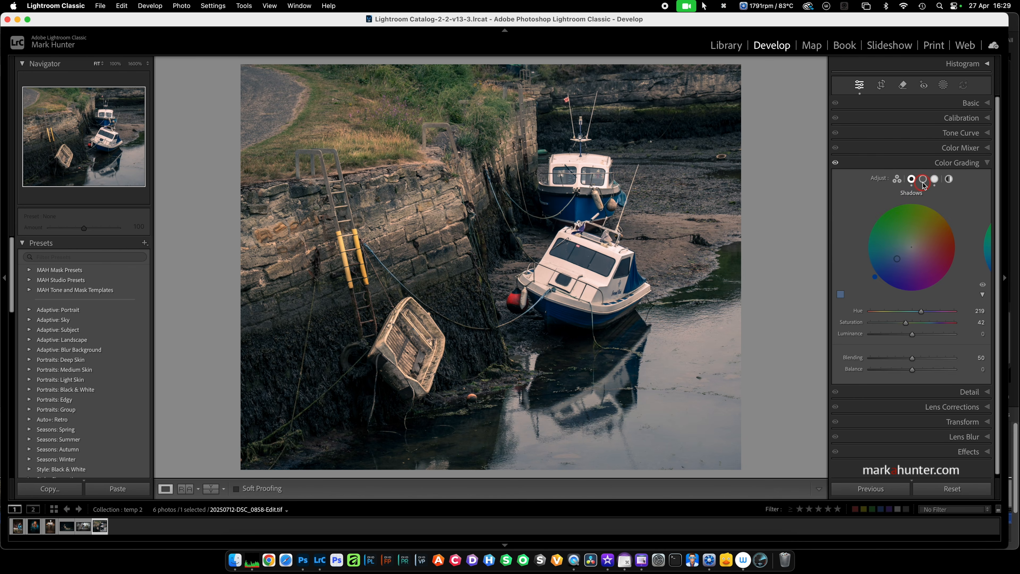
drag(912, 335, 908, 323)
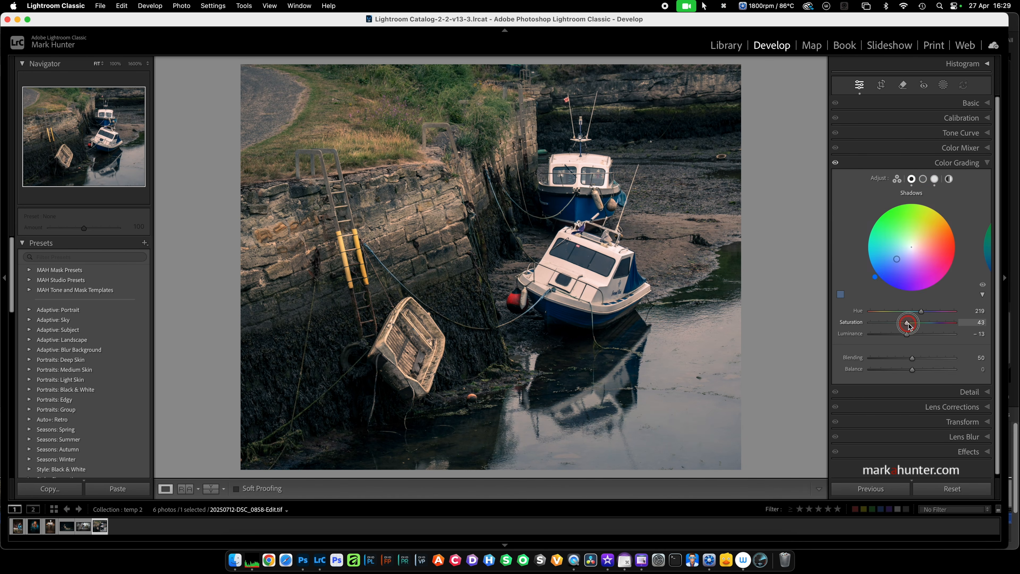
Raise the boats photo's Color Grading Highlights Luminance to +27
click(934, 179)
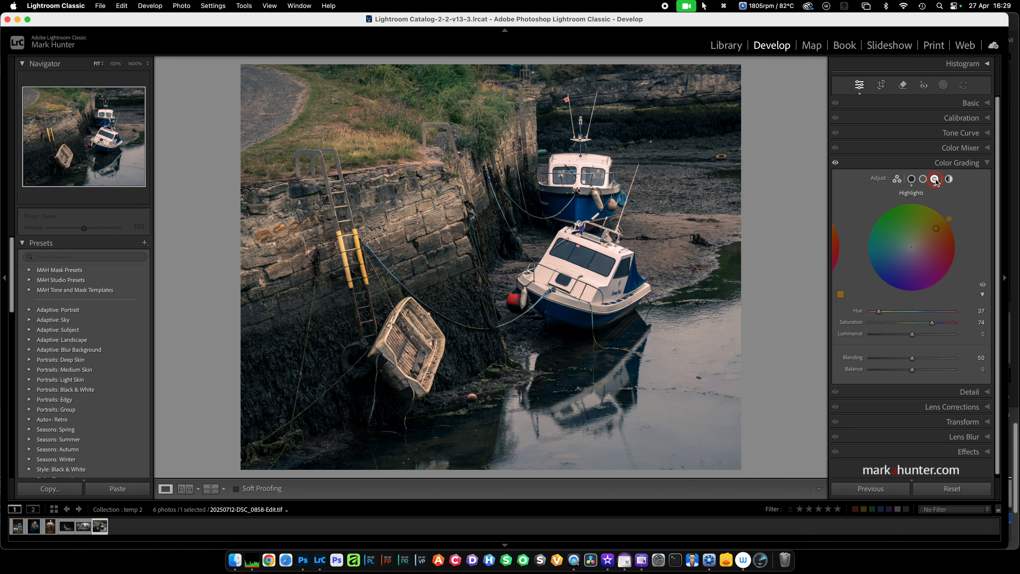
click(913, 335)
drag(914, 335, 925, 334)
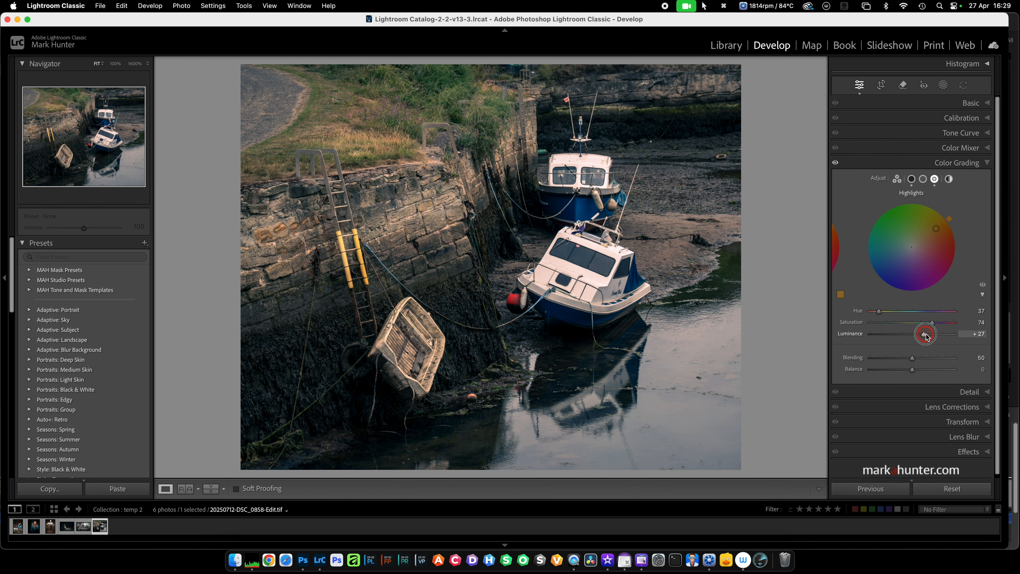
Set the boats photo's Color Grading Midtones to Hue 229, Saturation 35 and Luminance -8
click(923, 180)
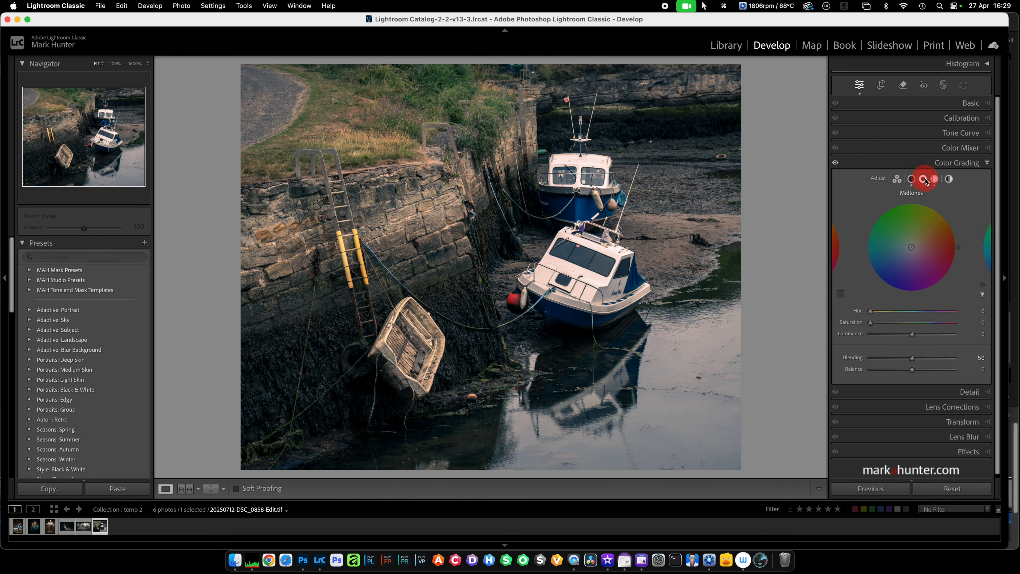
click(909, 249)
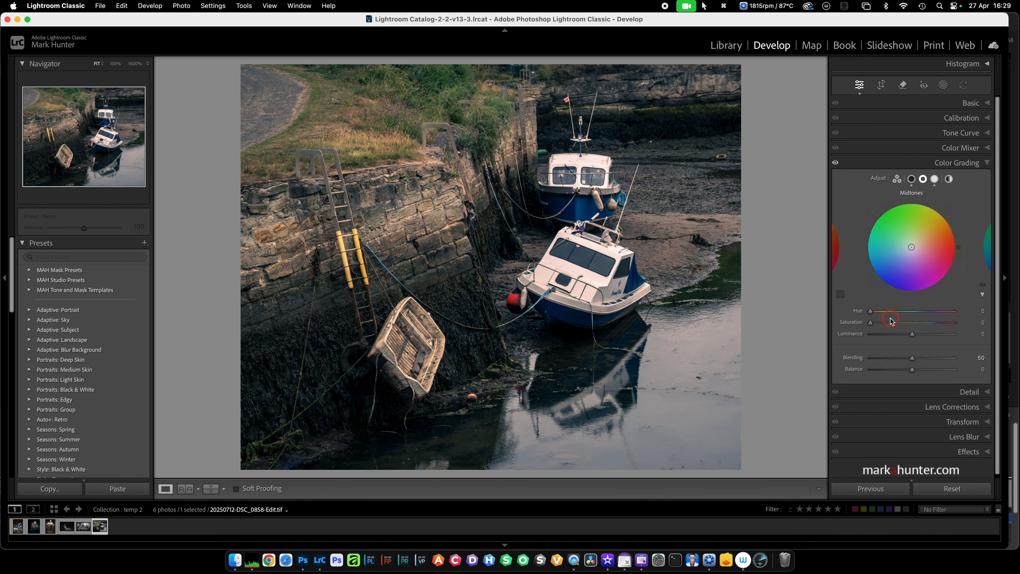
drag(911, 249, 901, 259)
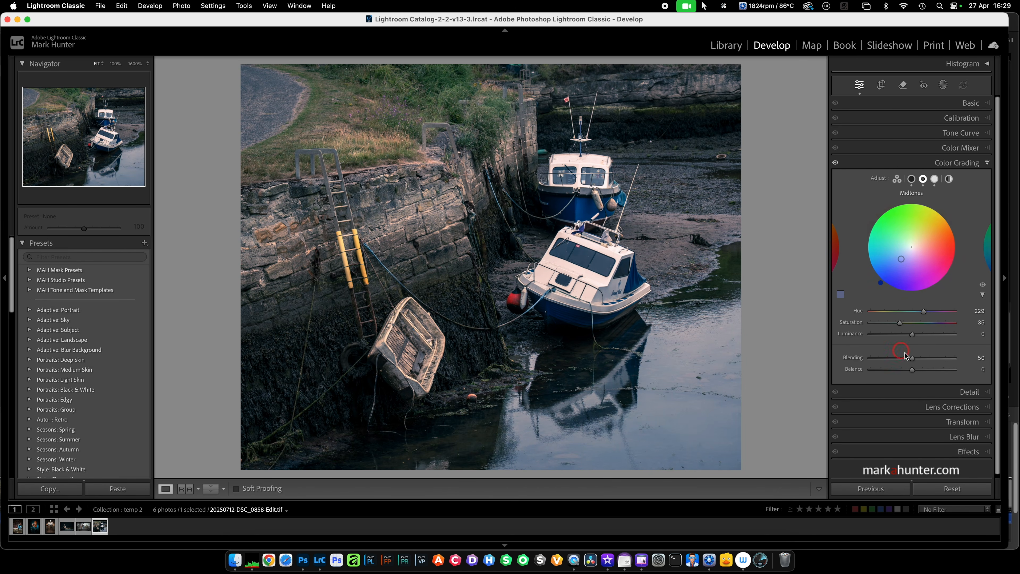
drag(912, 334, 905, 333)
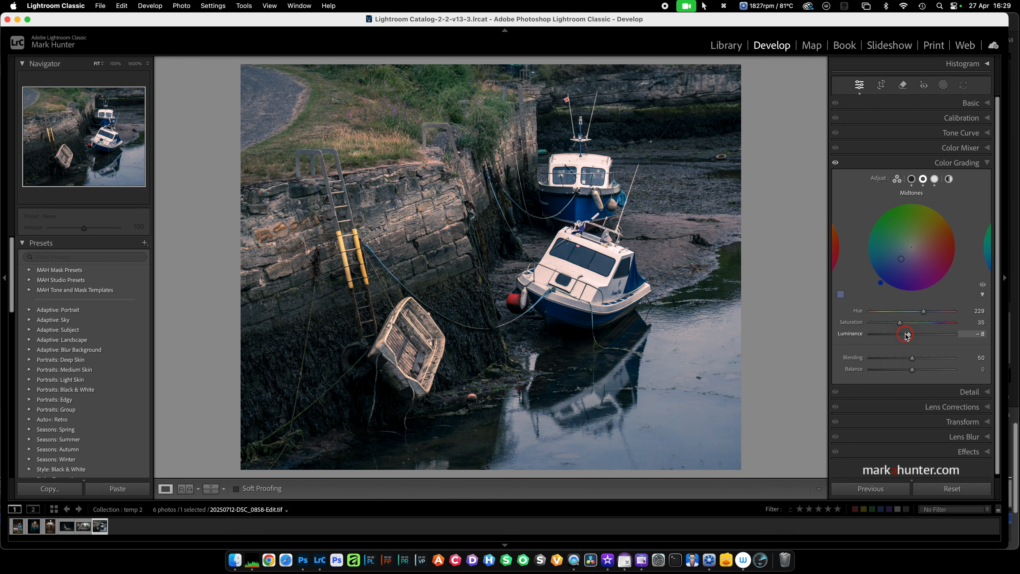
Try a Color Grading Balance of +100 on the boats photo and bring it back toward neutral
click(913, 370)
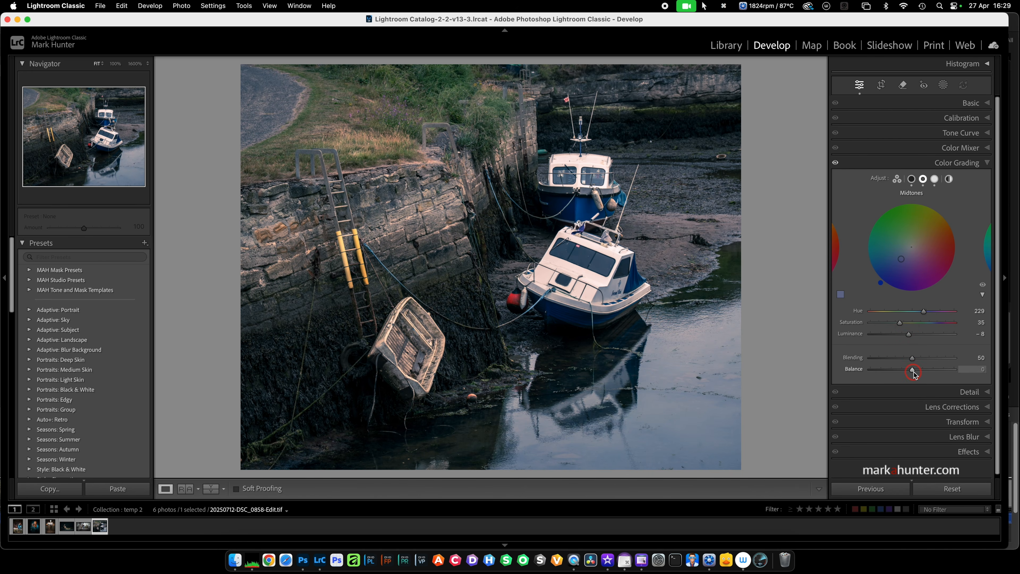
drag(913, 371, 1008, 384)
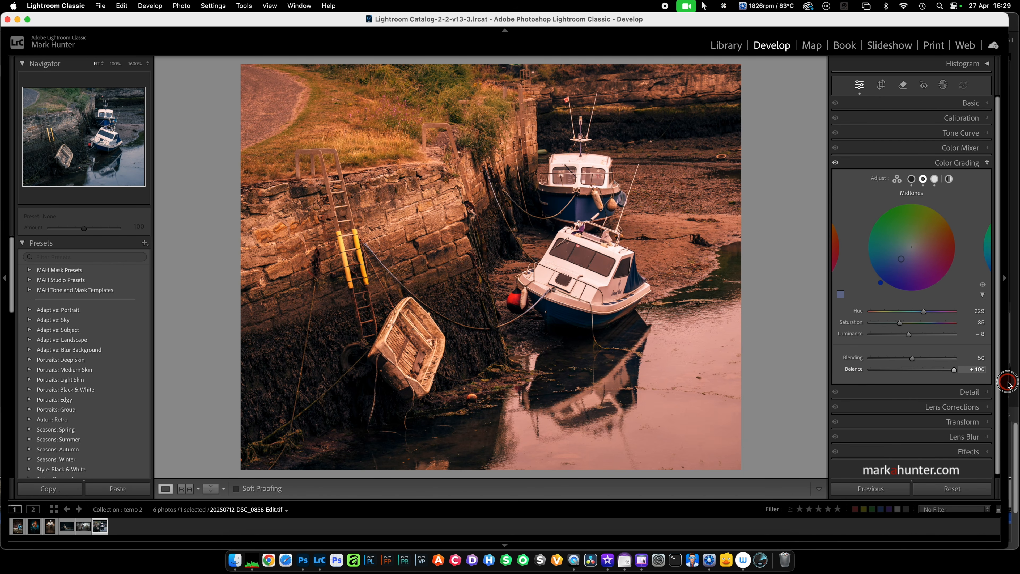
drag(1008, 384, 911, 381)
Add a post-crop vignette with Amount -8 to the boats photo
click(988, 164)
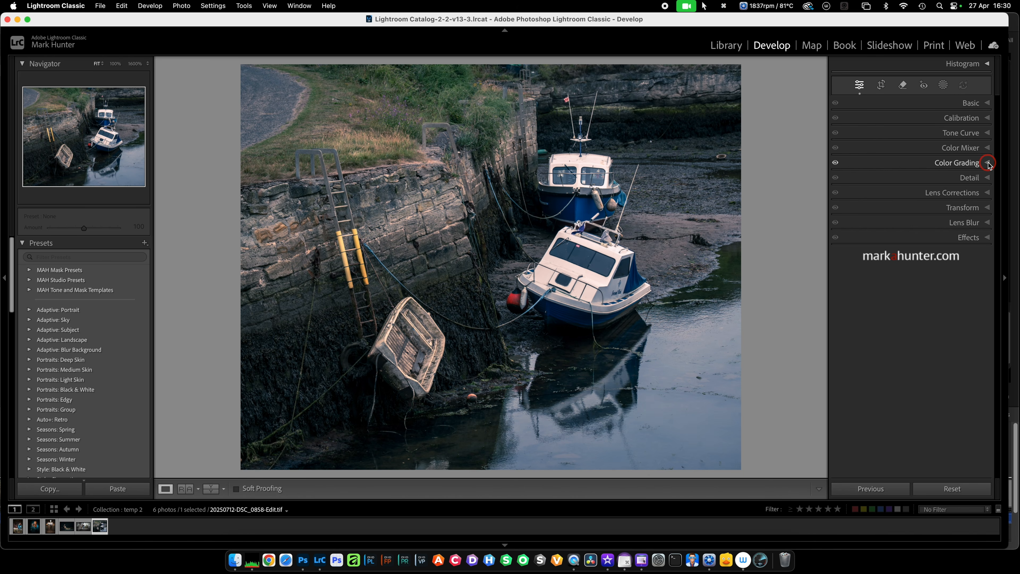
click(988, 238)
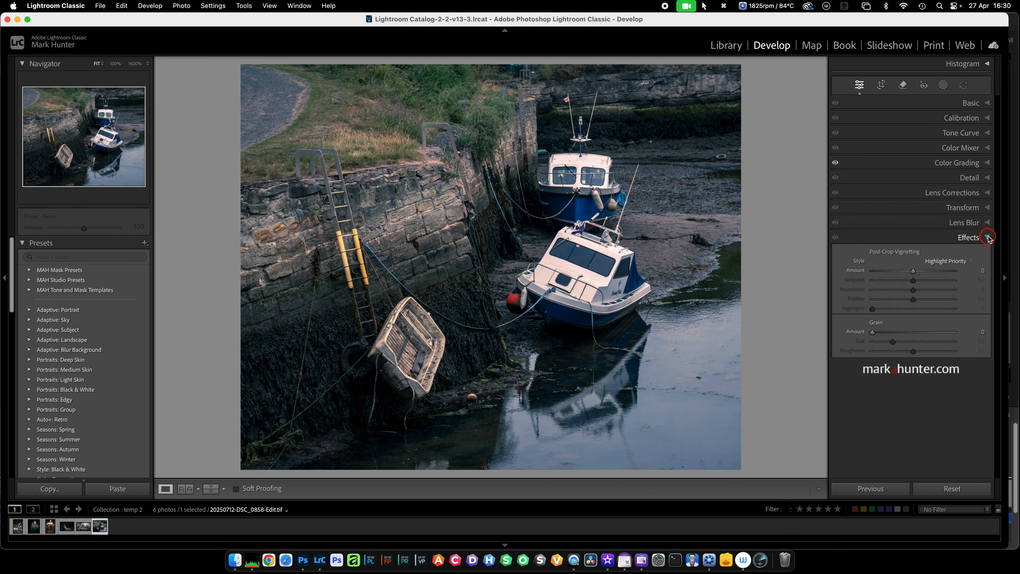
drag(913, 271, 910, 271)
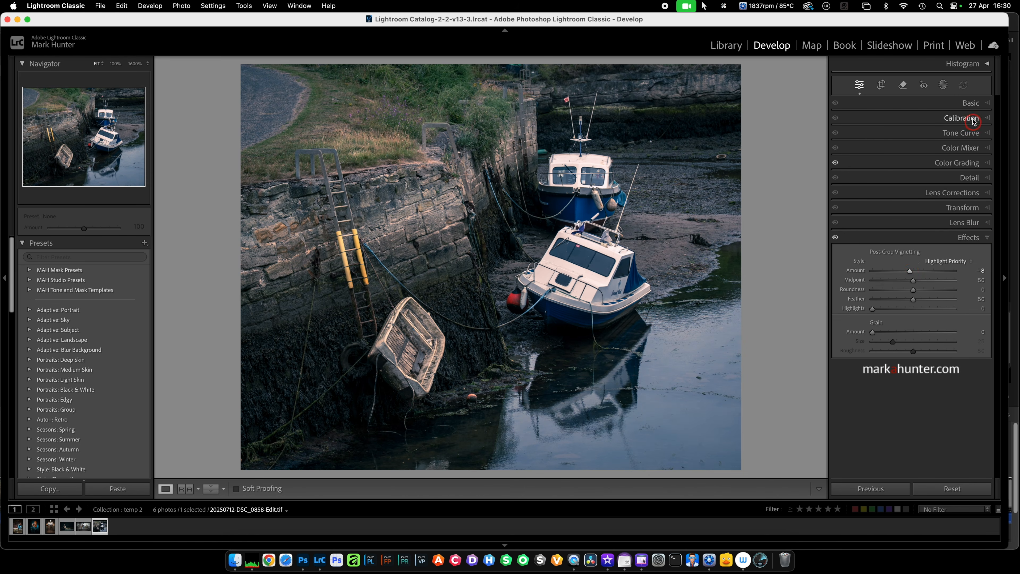
Compare the boats photo repeatedly before and after the colour grading and vignette edits
click(988, 104)
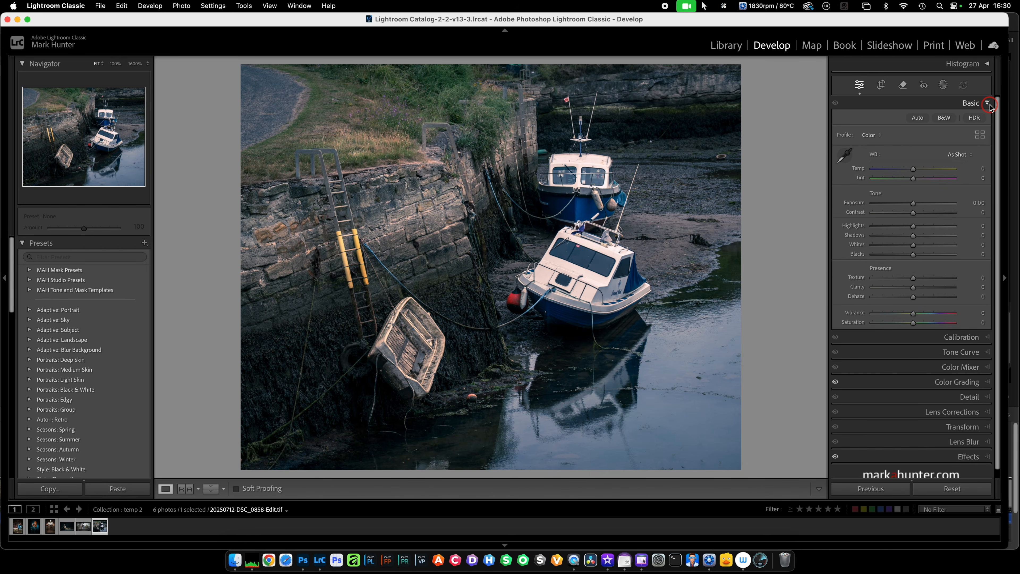
key(backslash)
key(backslash)
key(backslash)
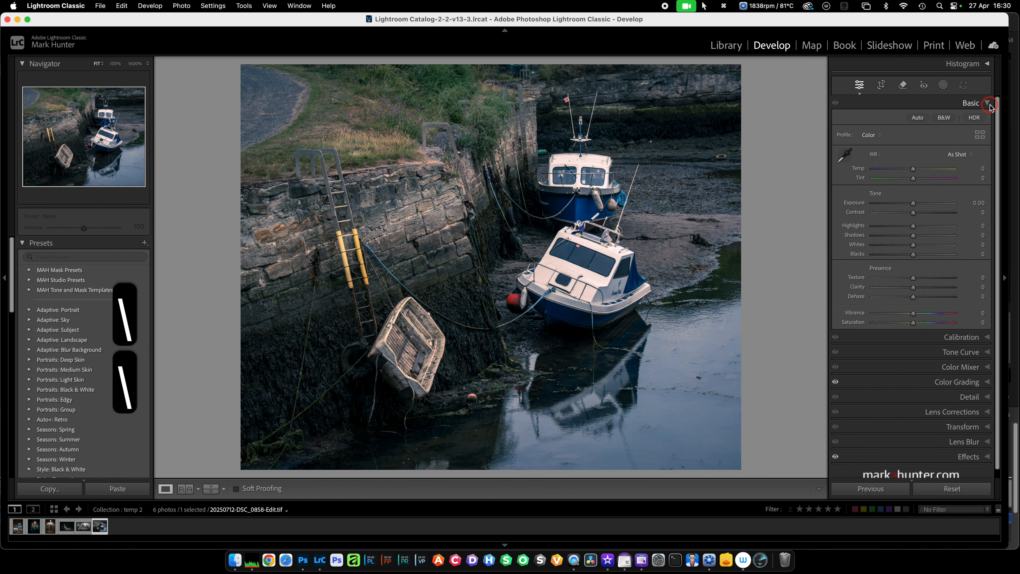
key(backslash)
key(backslash)
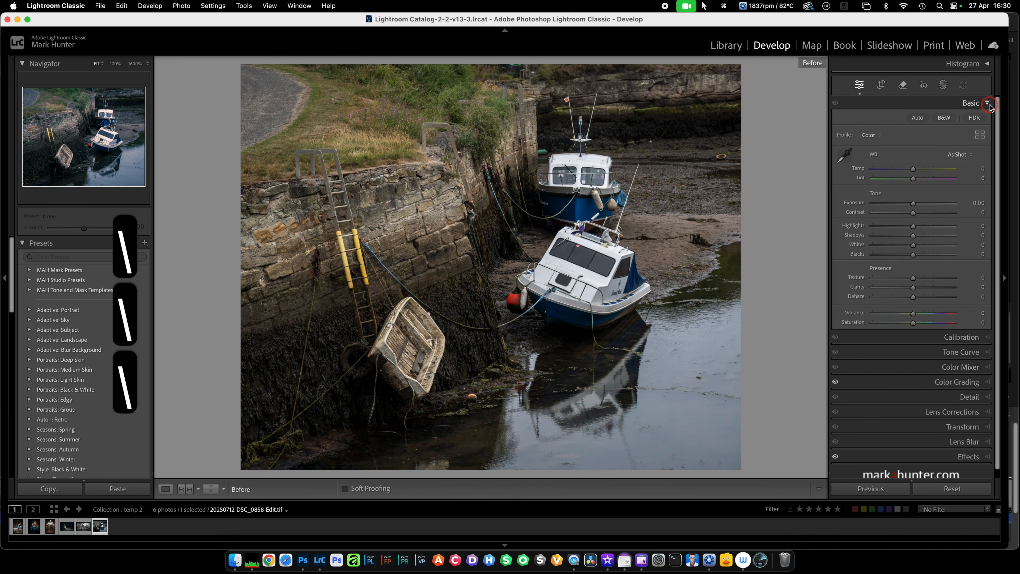
key(backslash)
key(backslash)
key(backslash)
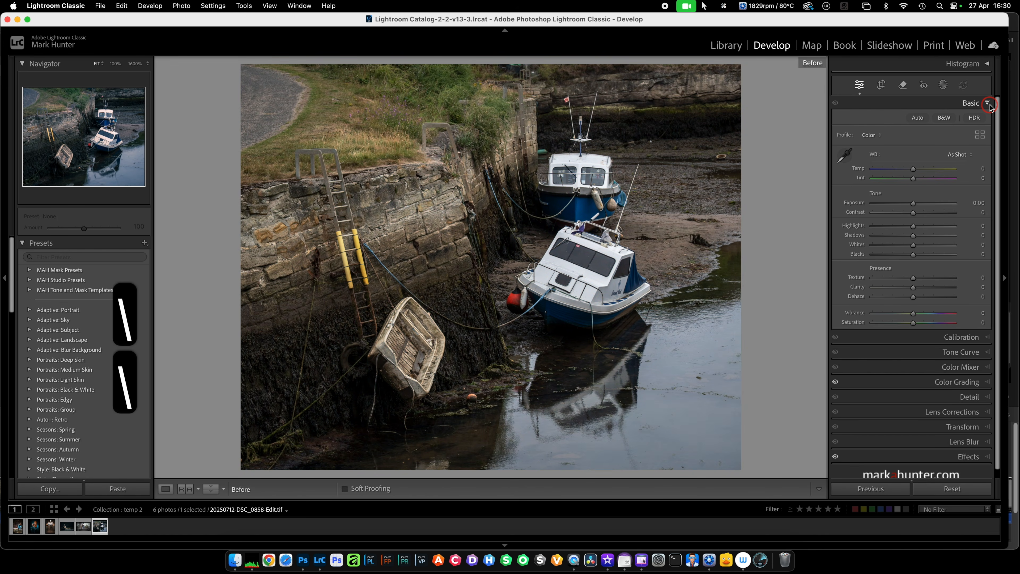
key(backslash)
key(backslash)
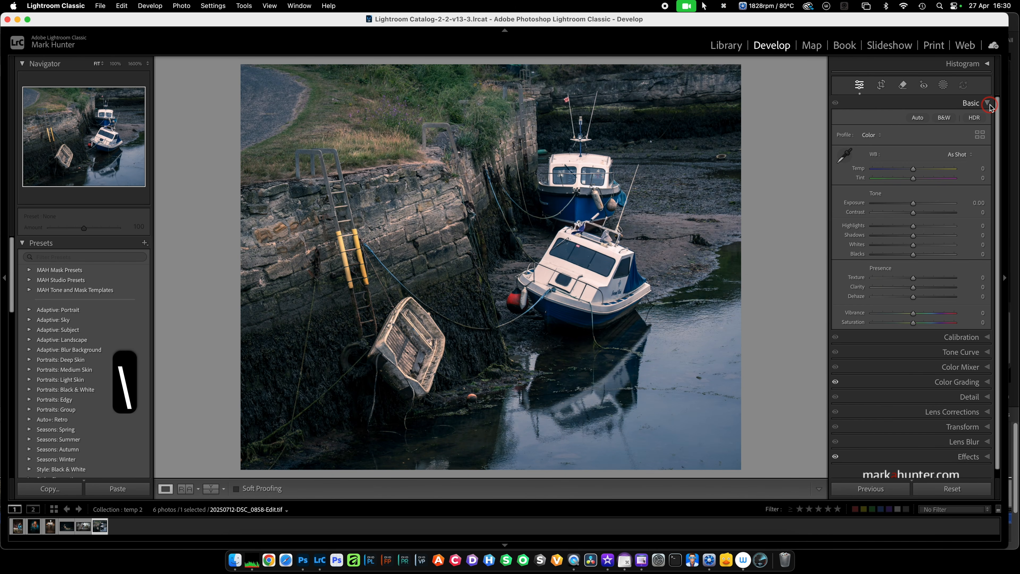